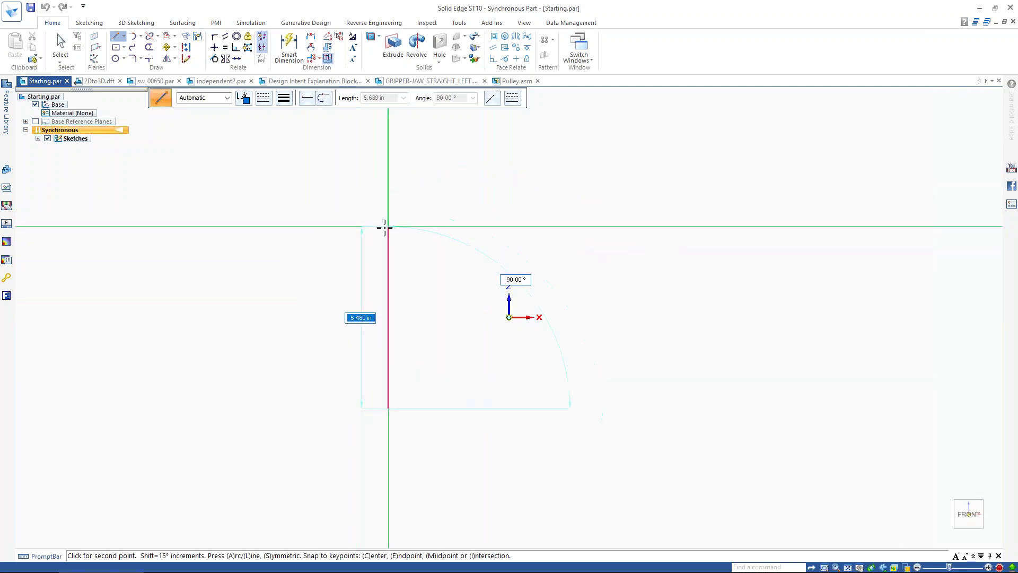
# Step: Complete a closed L-shaped profile of horizontal and vertical lines on the front plane, with the taller leg at the +X end
pyautogui.click(388, 264)
pyautogui.click(576, 265)
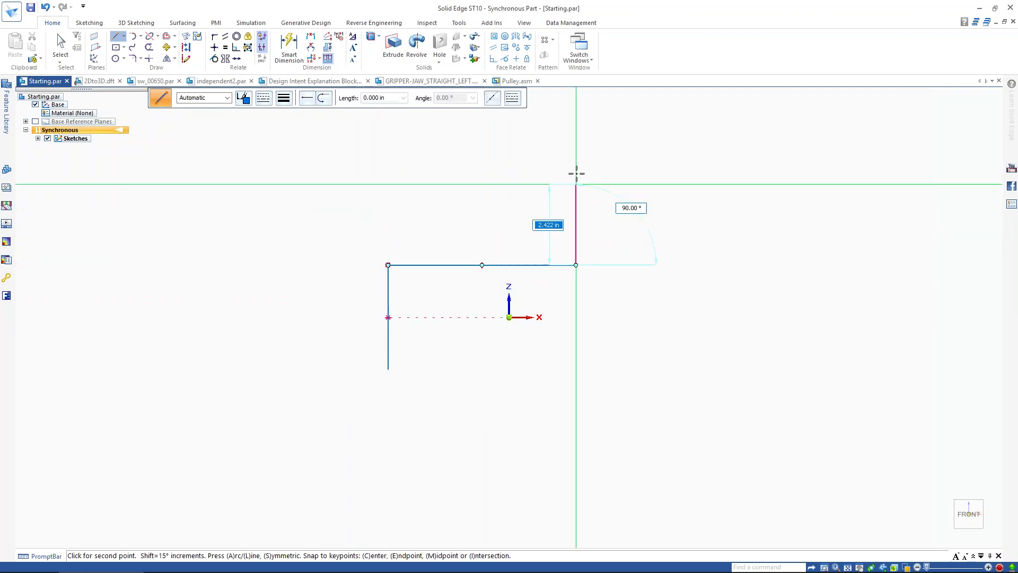
pyautogui.click(576, 141)
pyautogui.click(702, 141)
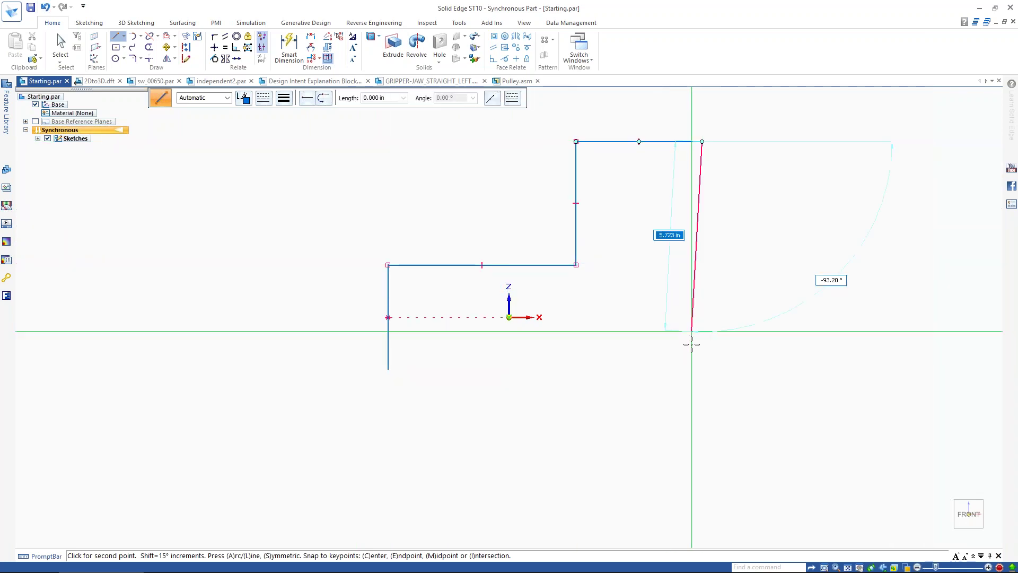
pyautogui.click(702, 370)
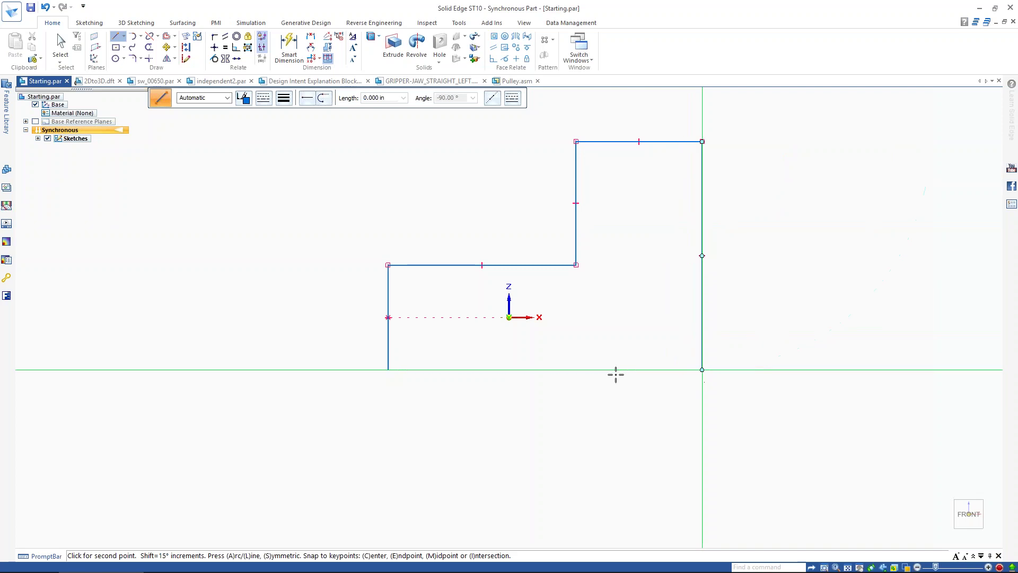
pyautogui.click(388, 369)
pyautogui.press('Escape')
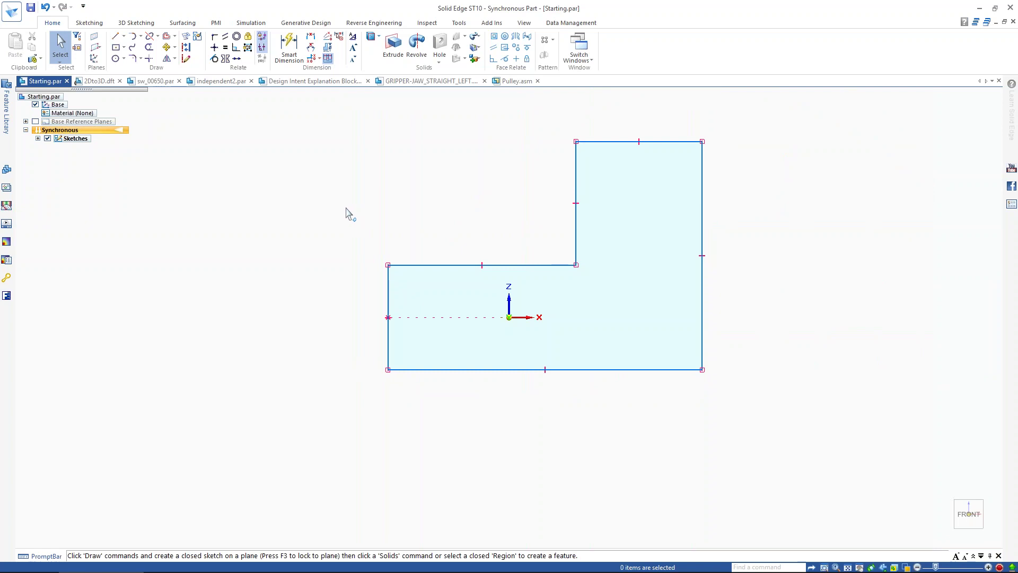
# Step: Extrude the L-shaped region symmetrically about its sketch plane to a total depth of about 3.4 in
pyautogui.moveTo(372, 206)
pyautogui.mouseDown(button='middle')
pyautogui.moveTo(309, 218)
pyautogui.moveTo(309, 253)
pyautogui.moveTo(346, 200)
pyautogui.moveTo(284, 216)
pyautogui.mouseUp(button='middle')
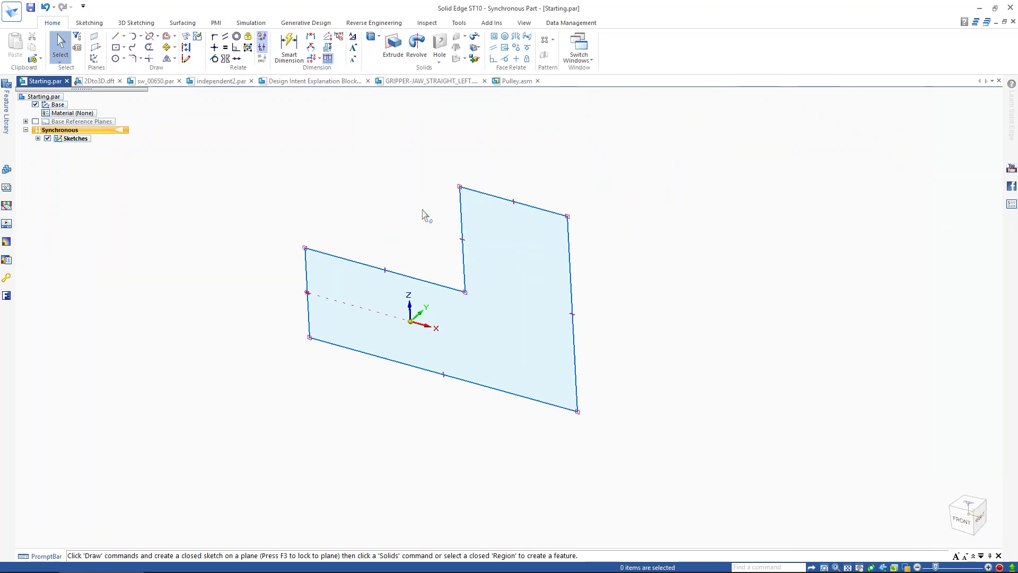
pyautogui.click(504, 266)
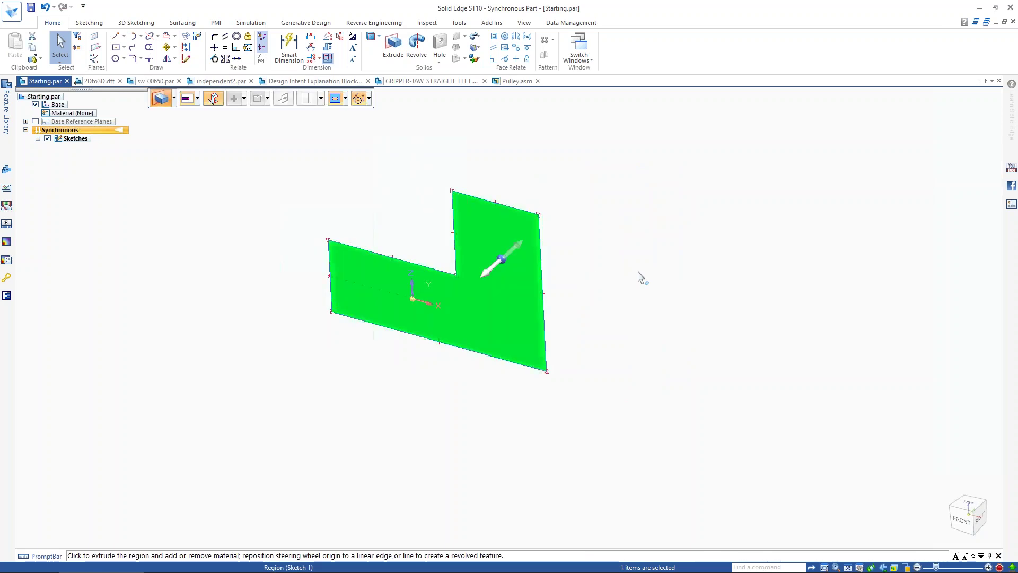
pyautogui.click(493, 273)
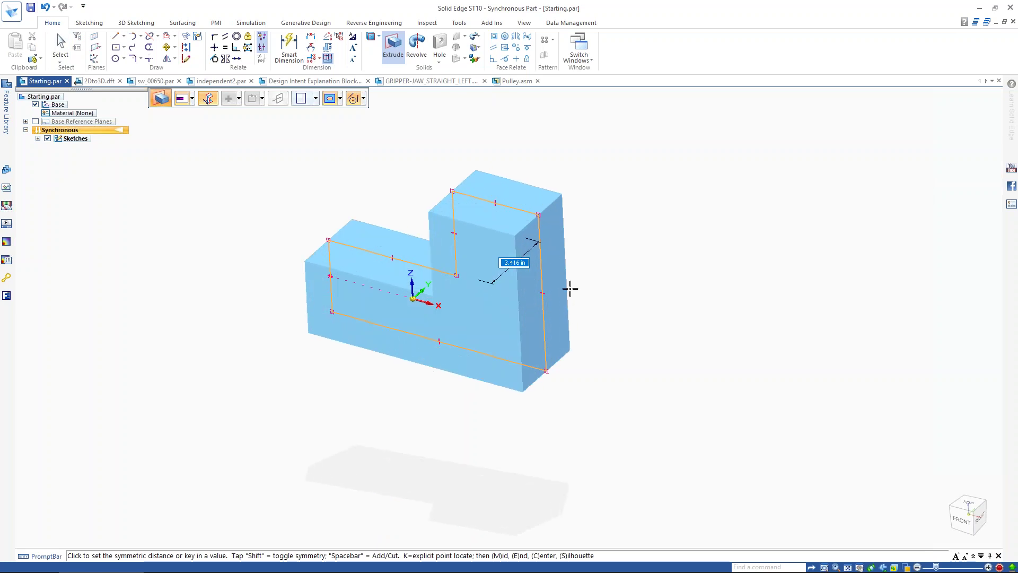
pyautogui.press('shift')
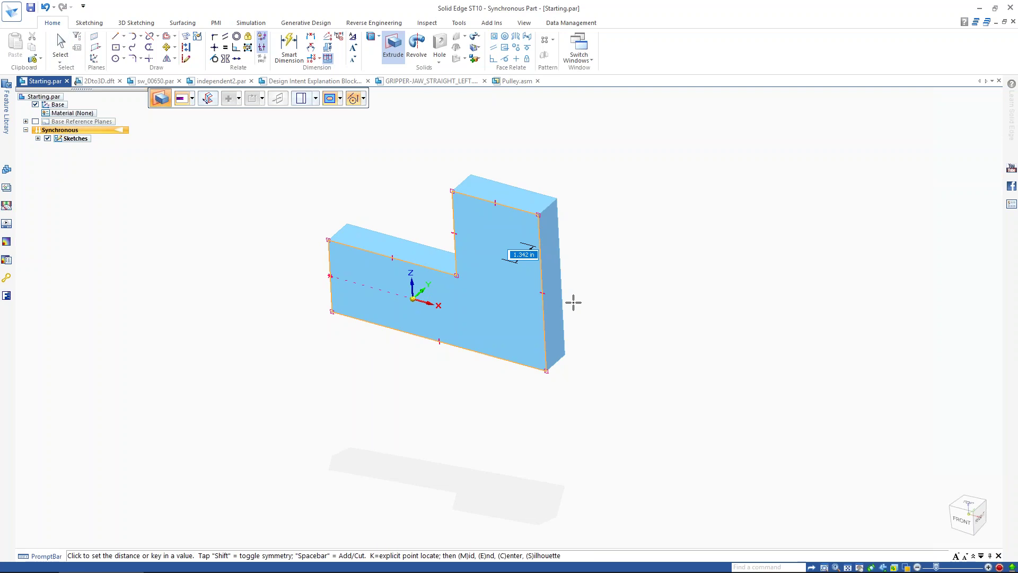
pyautogui.click(583, 295)
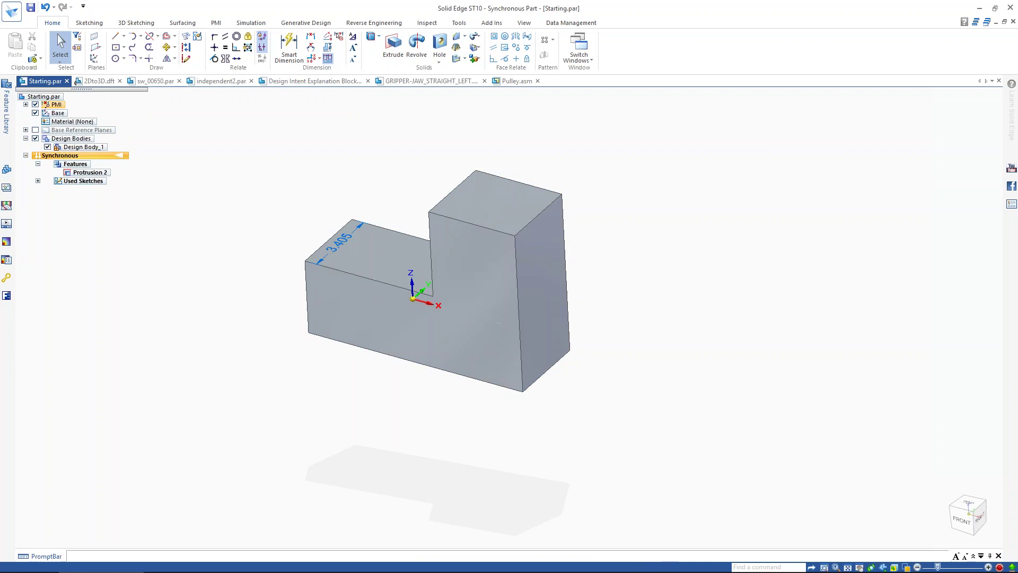
# Step: Try the one-sided edit direction on the body's depth dimension, then set it to modify the model symmetrically
pyautogui.click(338, 243)
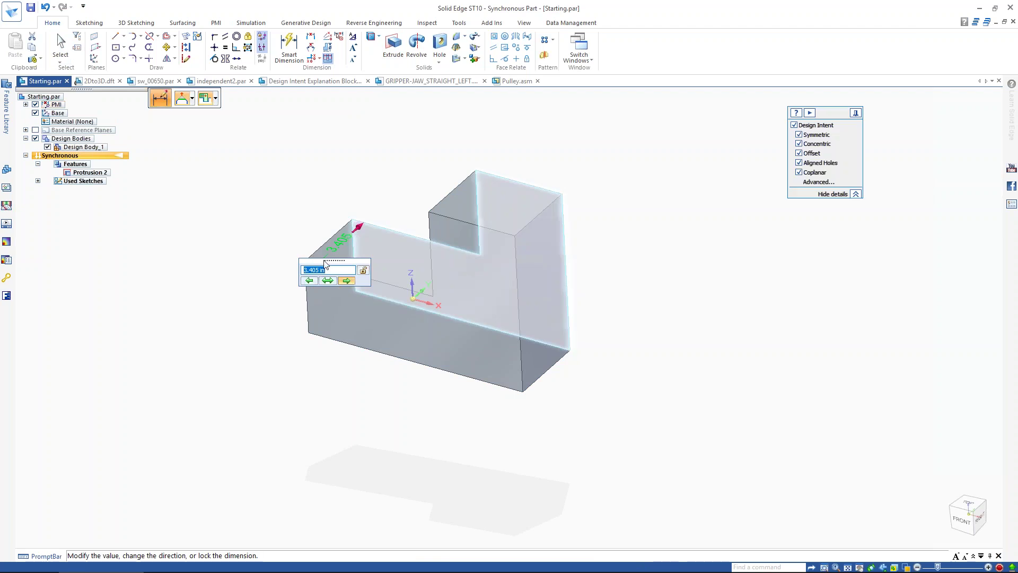
pyautogui.moveTo(325, 262); pyautogui.dragTo(290, 207)
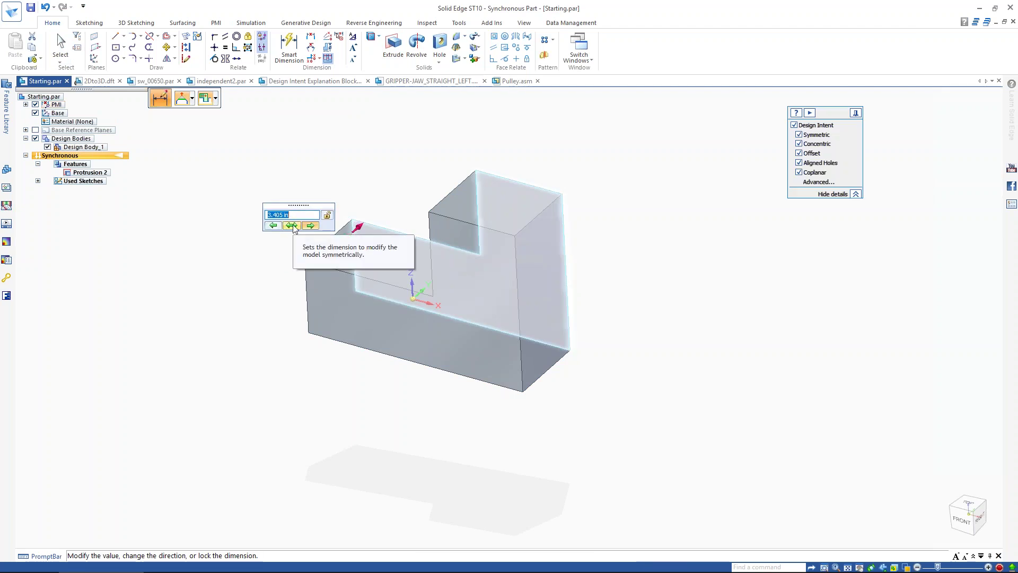
pyautogui.click(275, 226)
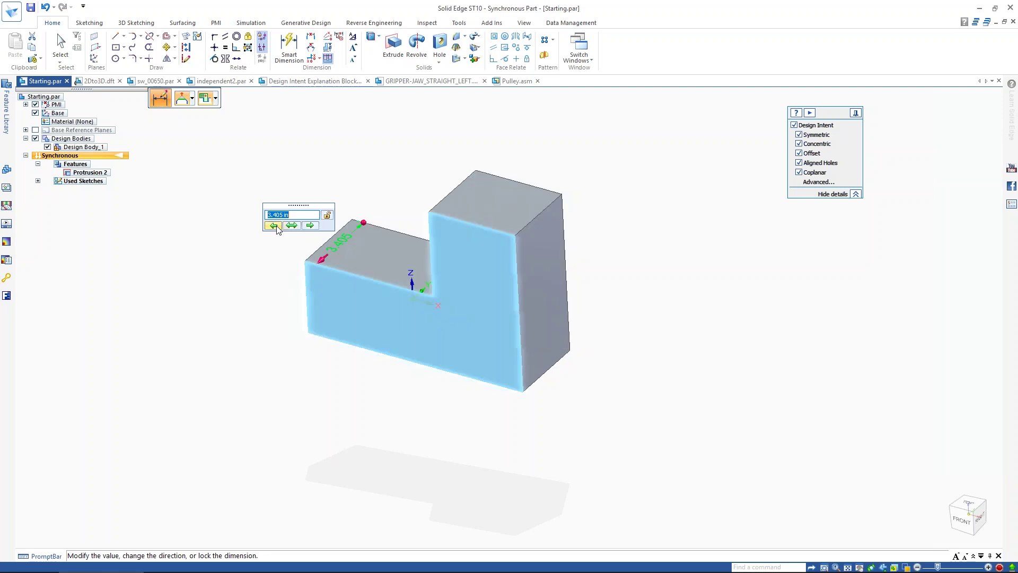
pyautogui.click(292, 225)
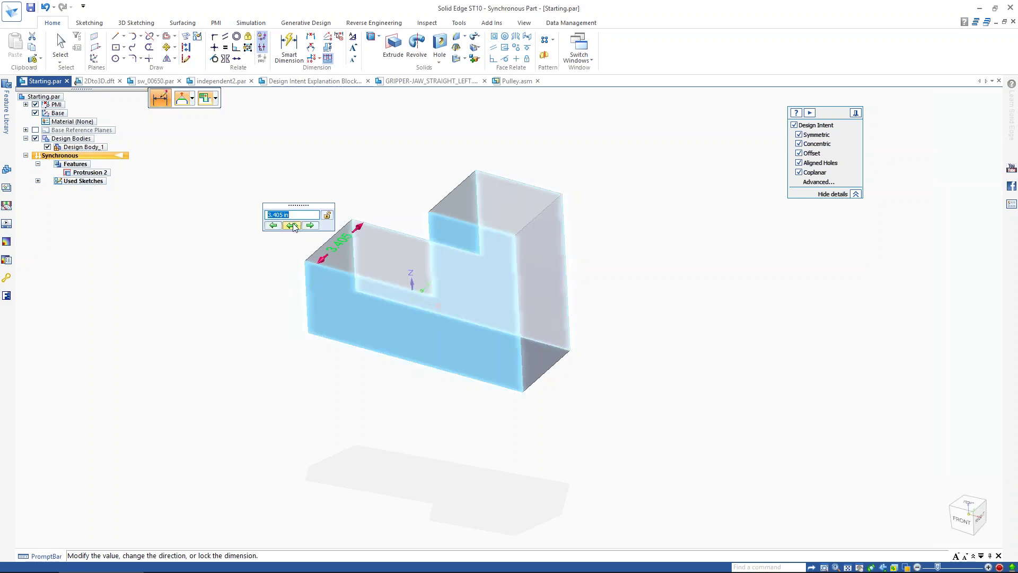
pyautogui.press('Return')
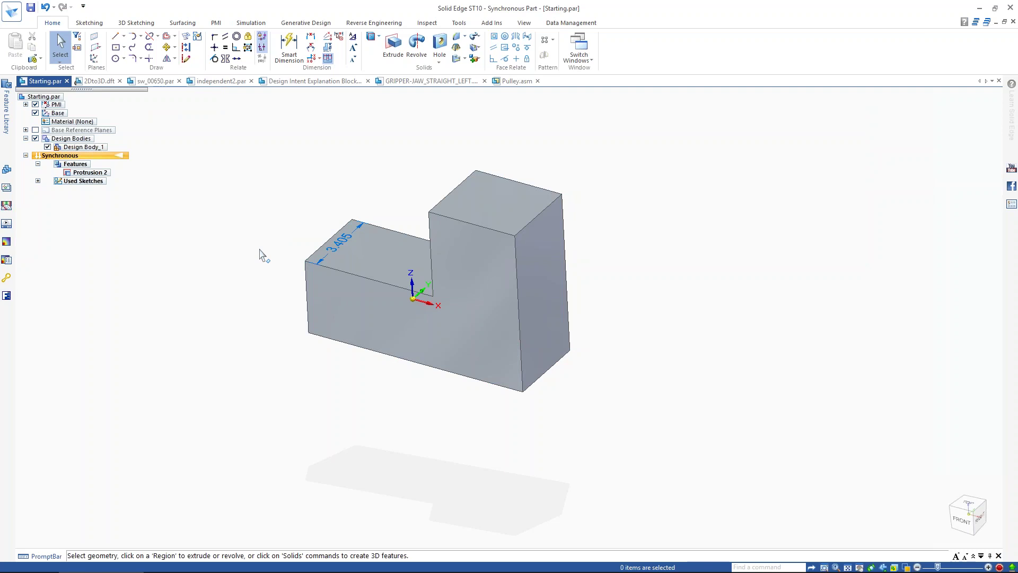
pyautogui.moveTo(698, 323); pyautogui.dragTo(702, 299, button='middle')
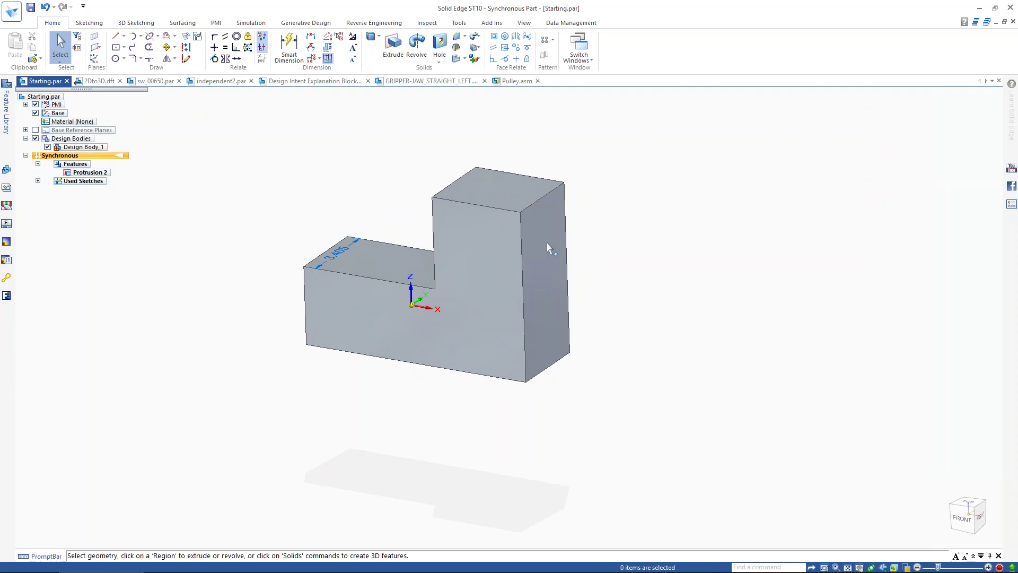
pyautogui.click(550, 327)
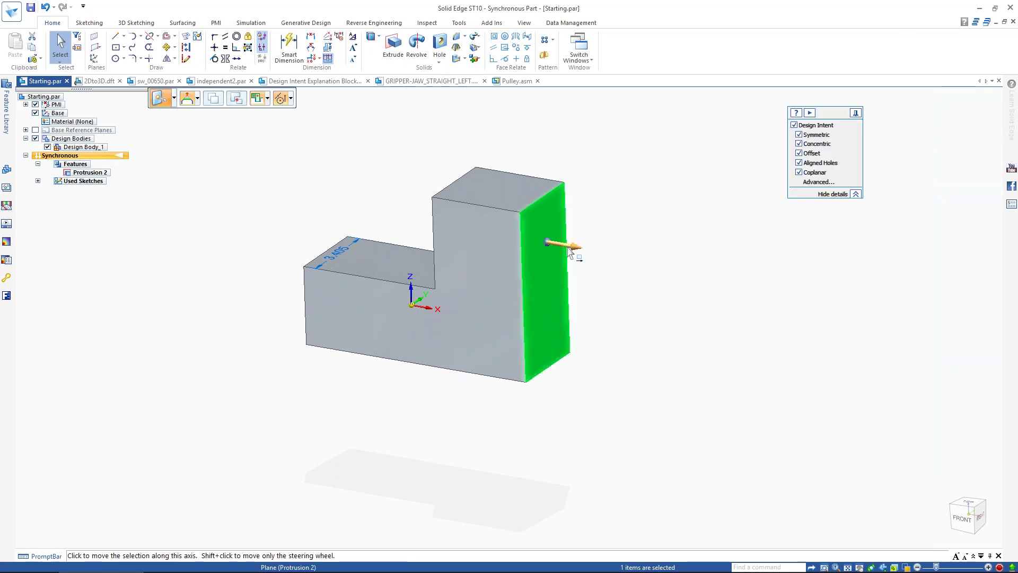
pyautogui.click(569, 251)
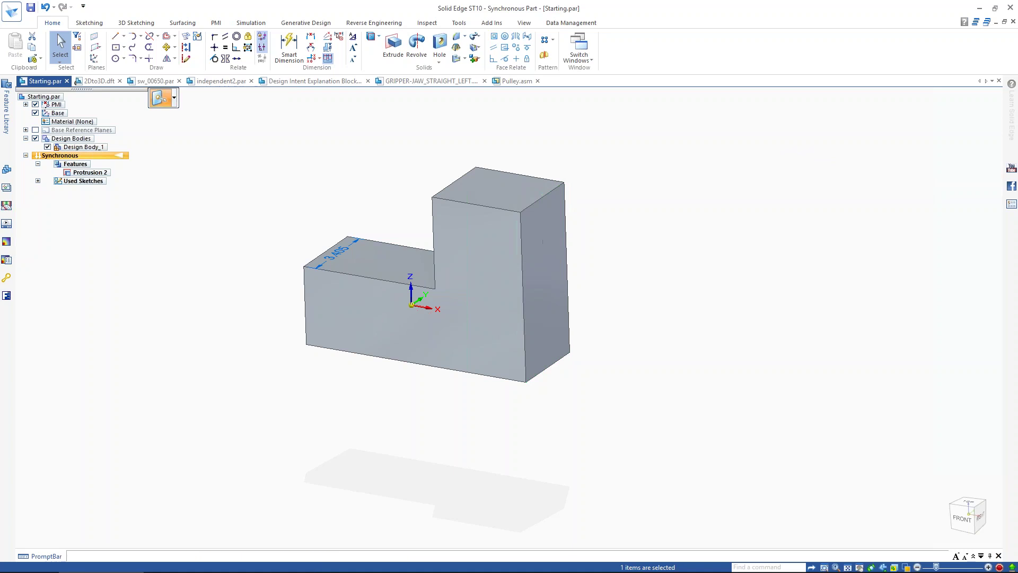
pyautogui.click(539, 257)
pyautogui.moveTo(546, 246); pyautogui.dragTo(540, 377)
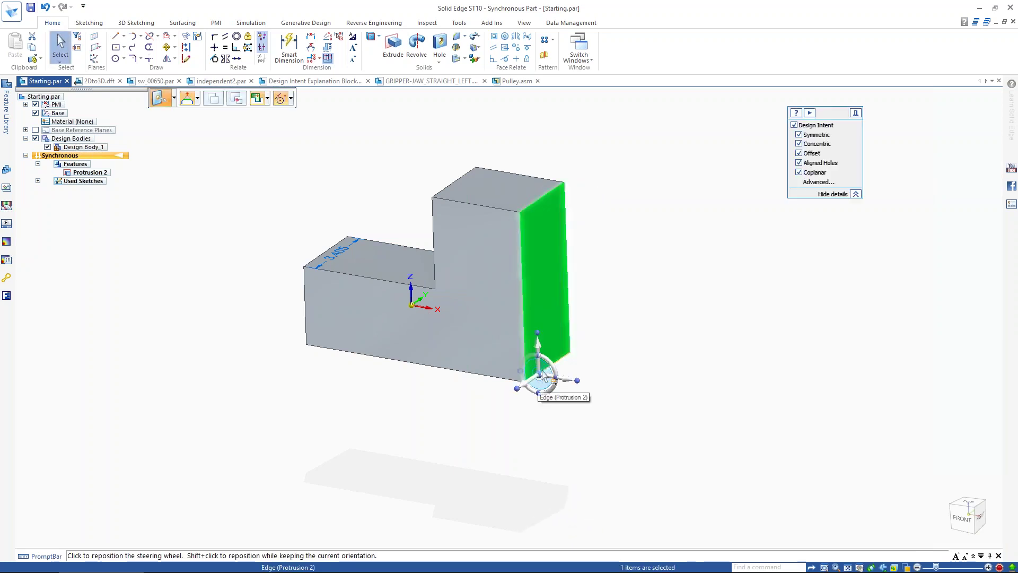
pyautogui.click(541, 371)
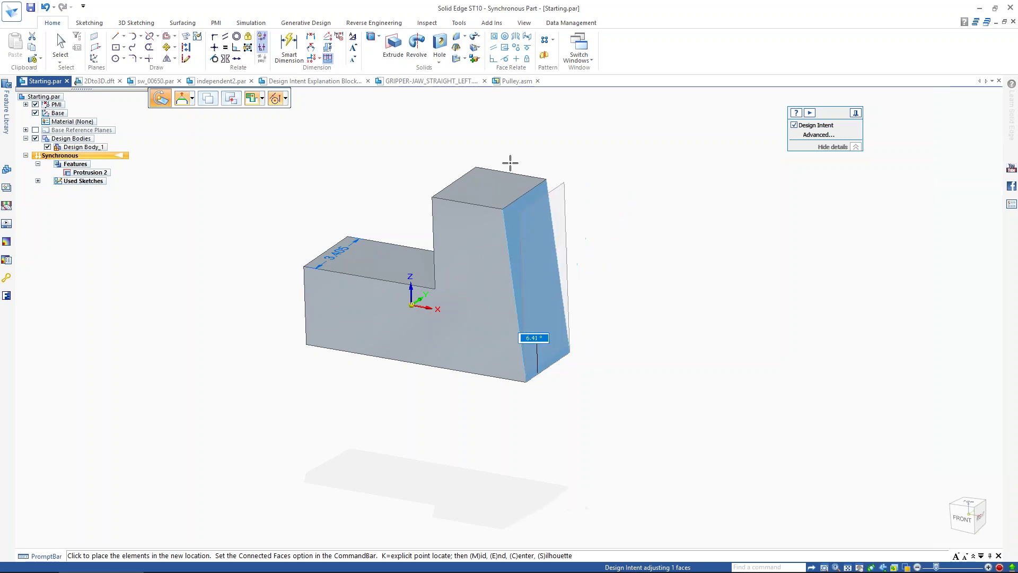
pyautogui.press('Escape')
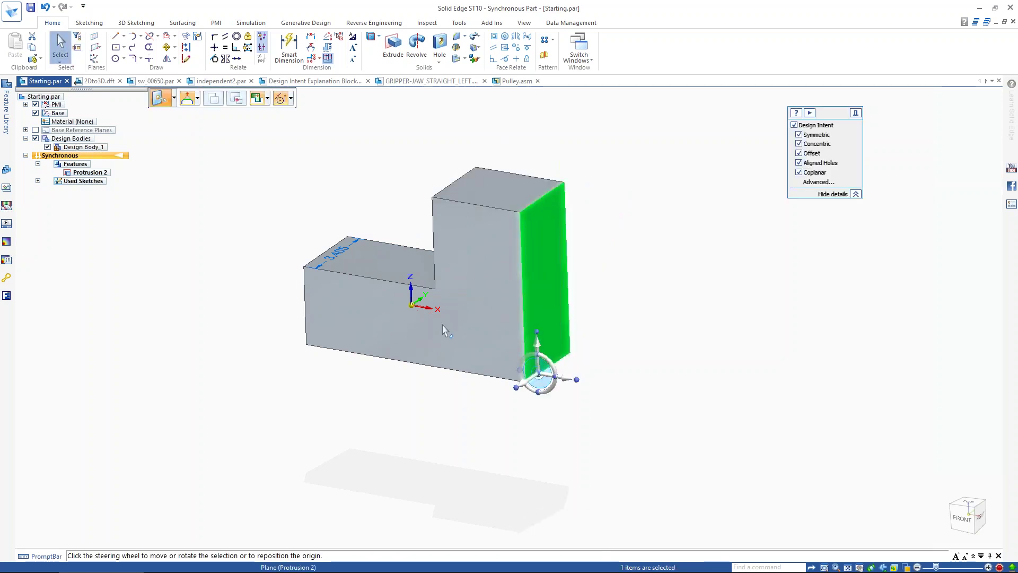
# Step: Select the upright leg's faces and rotate them outward about 16° around the bottom edge of the outer end face
pyautogui.moveTo(410, 128); pyautogui.dragTo(616, 471)
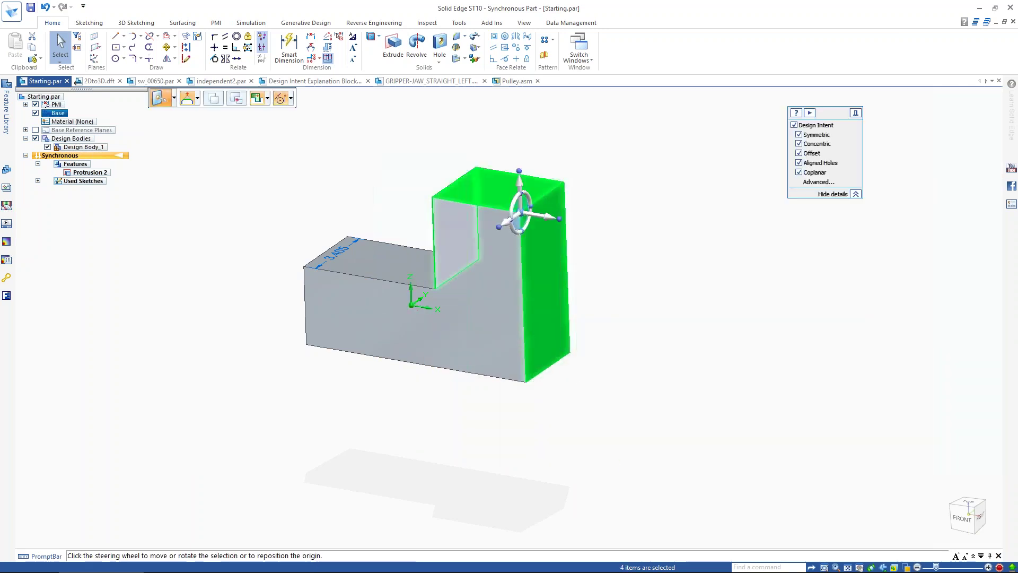
pyautogui.click(521, 212)
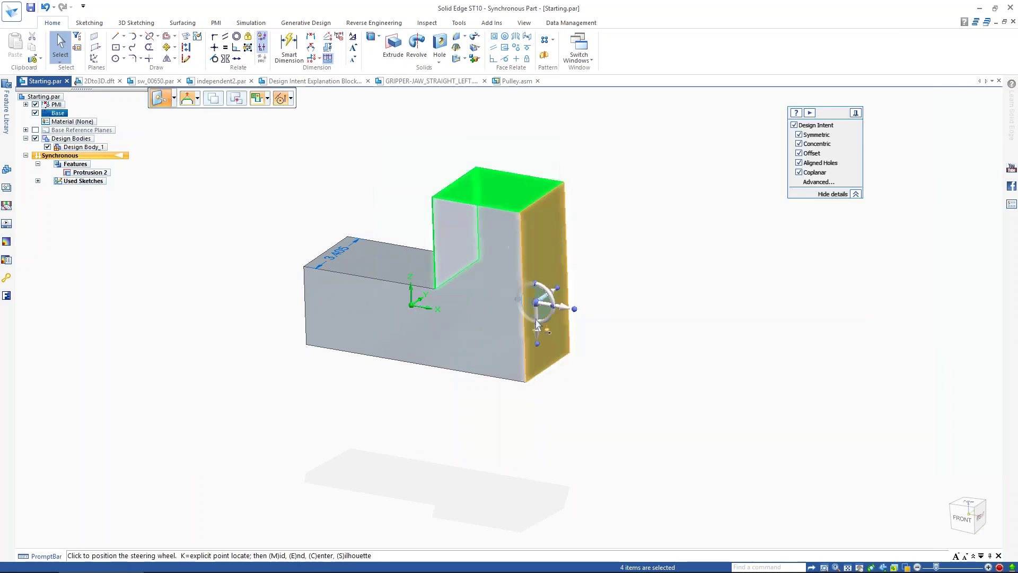
pyautogui.click(533, 376)
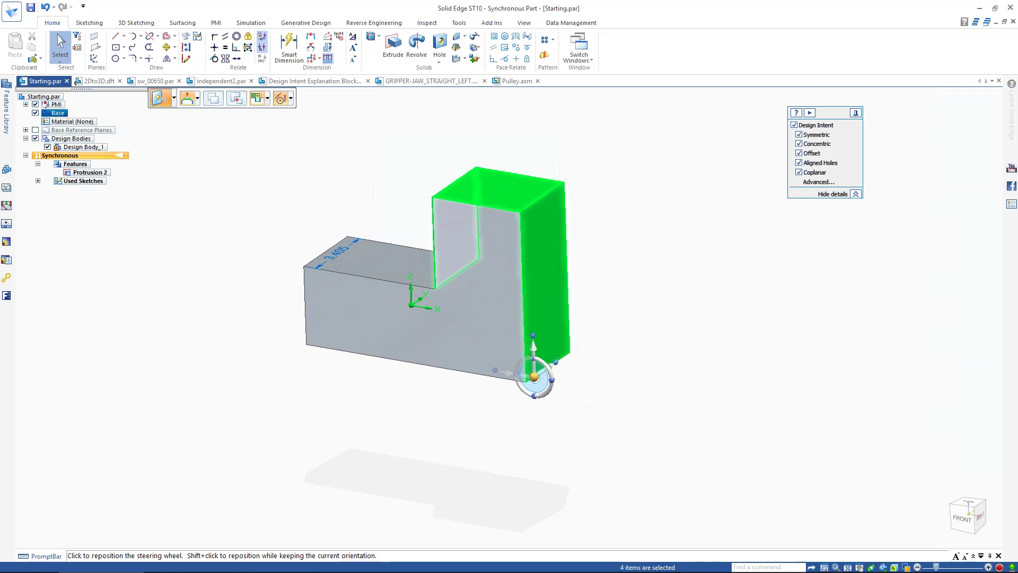
pyautogui.click(550, 373)
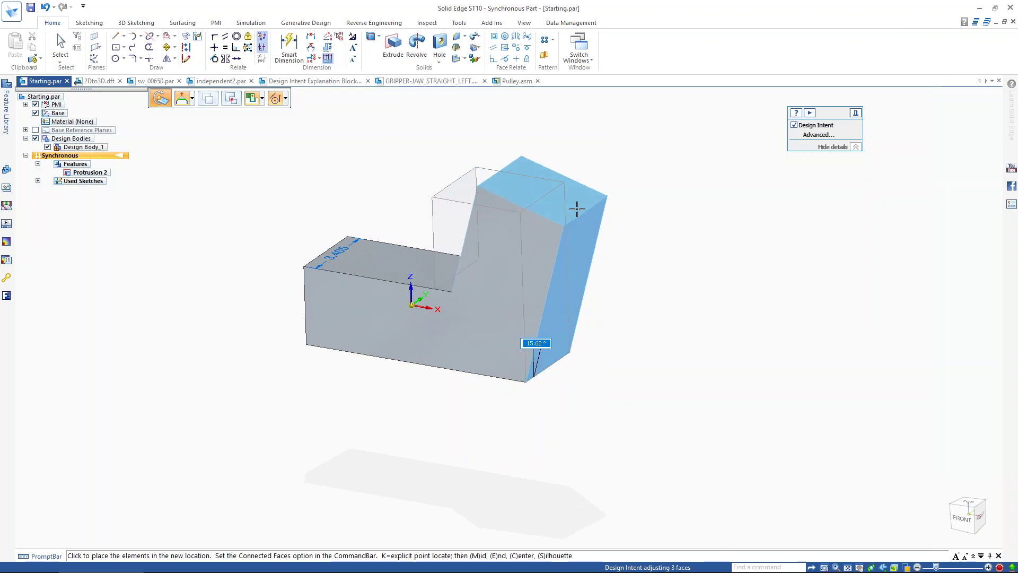
pyautogui.click(574, 210)
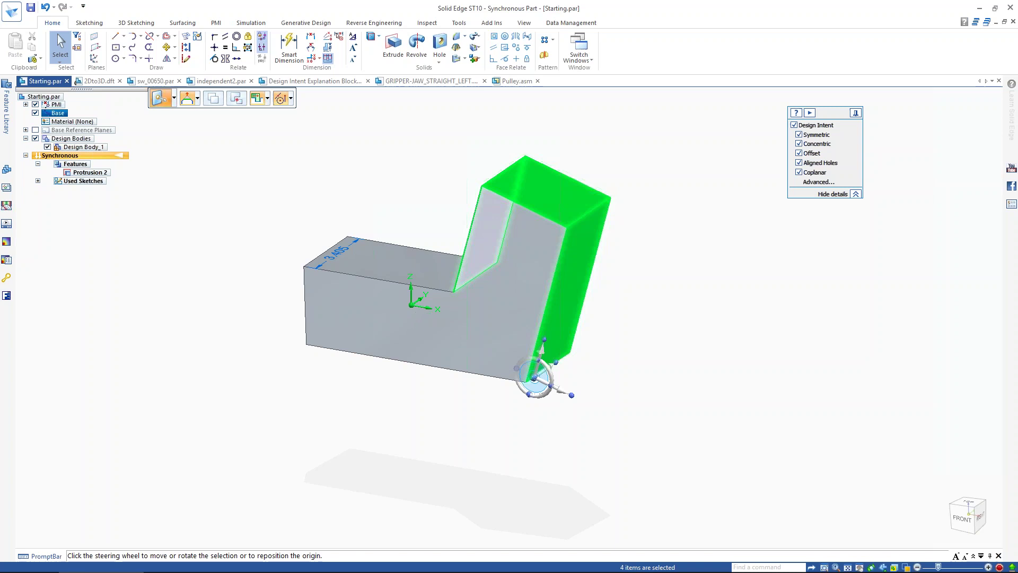
pyautogui.press('Escape')
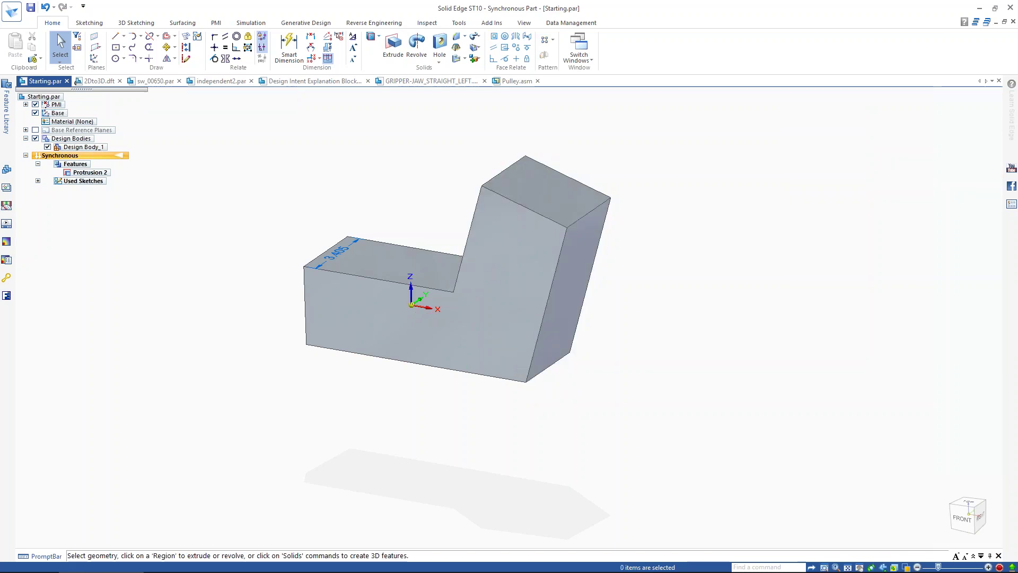
# Step: Switch to the 2Dto3D.dft drawing and start the Create 3D command
pyautogui.click(99, 80)
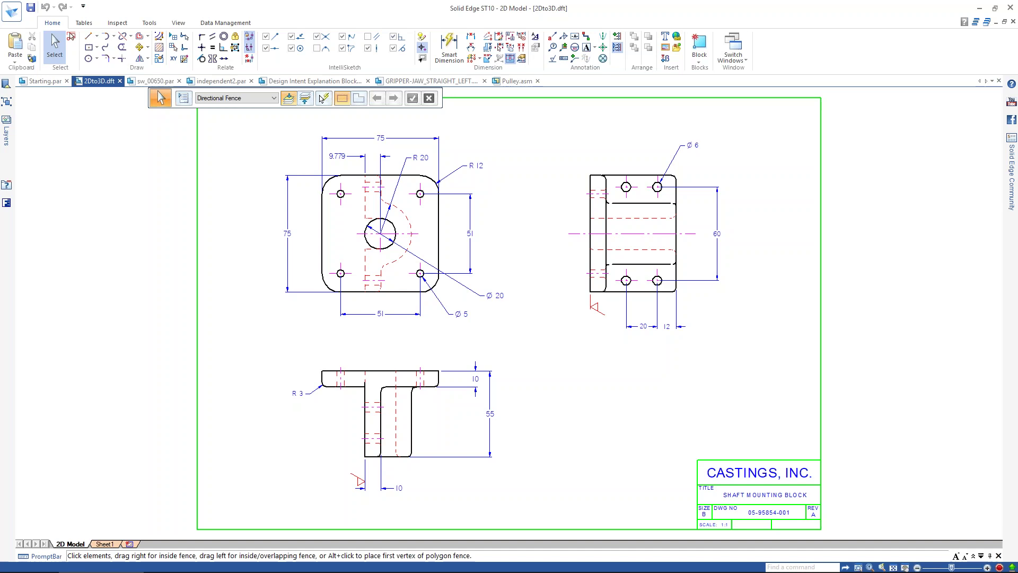
pyautogui.click(149, 22)
pyautogui.click(141, 50)
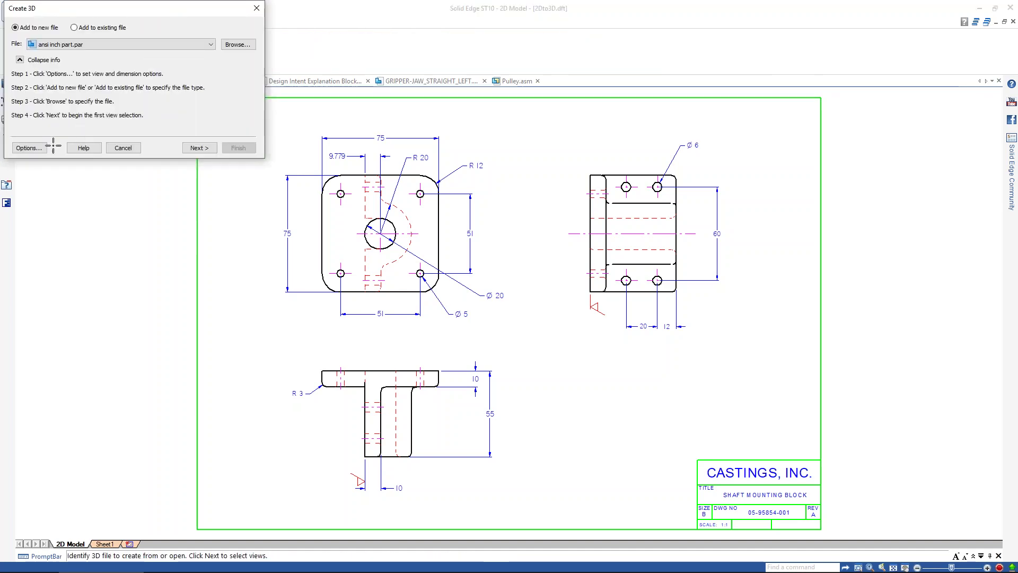
# Step: Include linear, radial and angular dimensions in the Create 3D options and proceed to the primary view selection
pyautogui.click(29, 148)
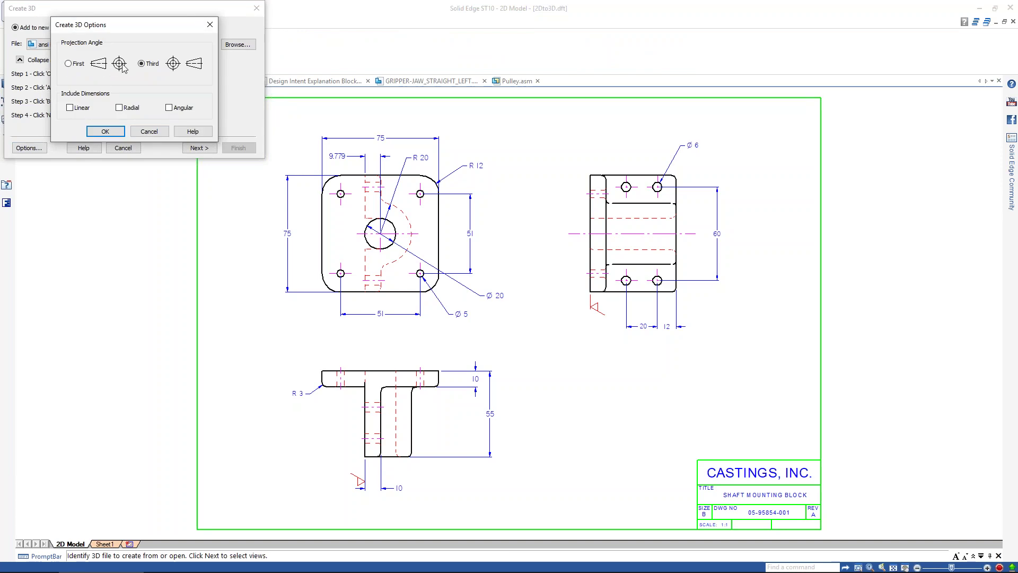
pyautogui.click(79, 109)
pyautogui.click(132, 109)
pyautogui.click(175, 109)
pyautogui.click(117, 134)
pyautogui.click(200, 148)
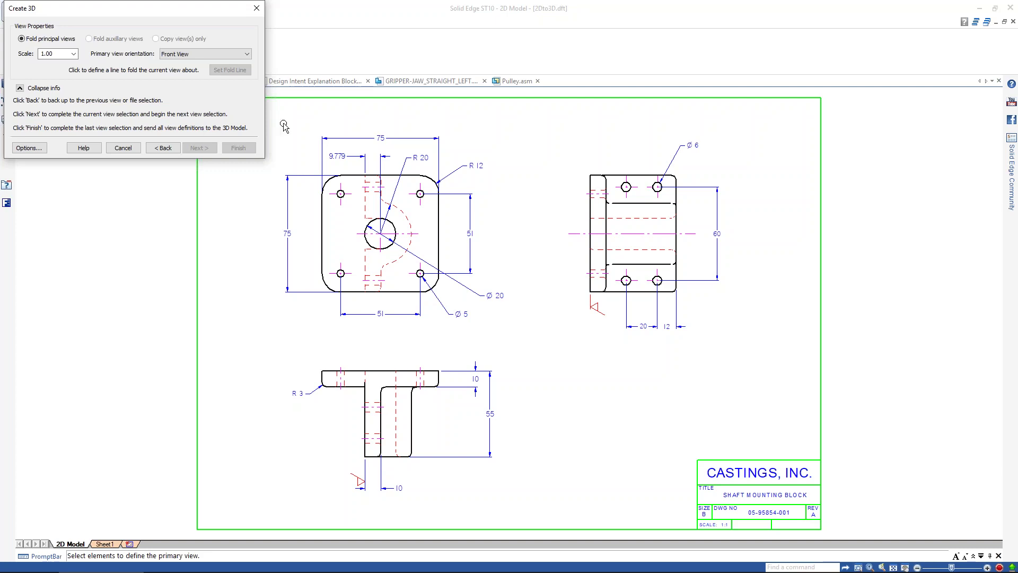
# Step: Define the square flange view with its dimensions as the primary Front View and proceed to the next view
pyautogui.click(277, 126)
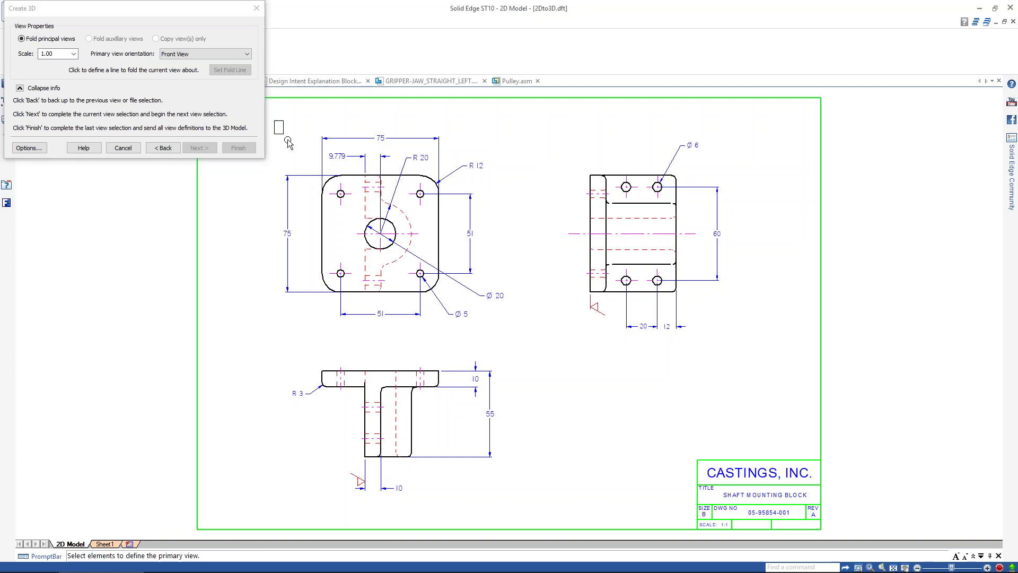
pyautogui.moveTo(481, 352); pyautogui.dragTo(526, 341)
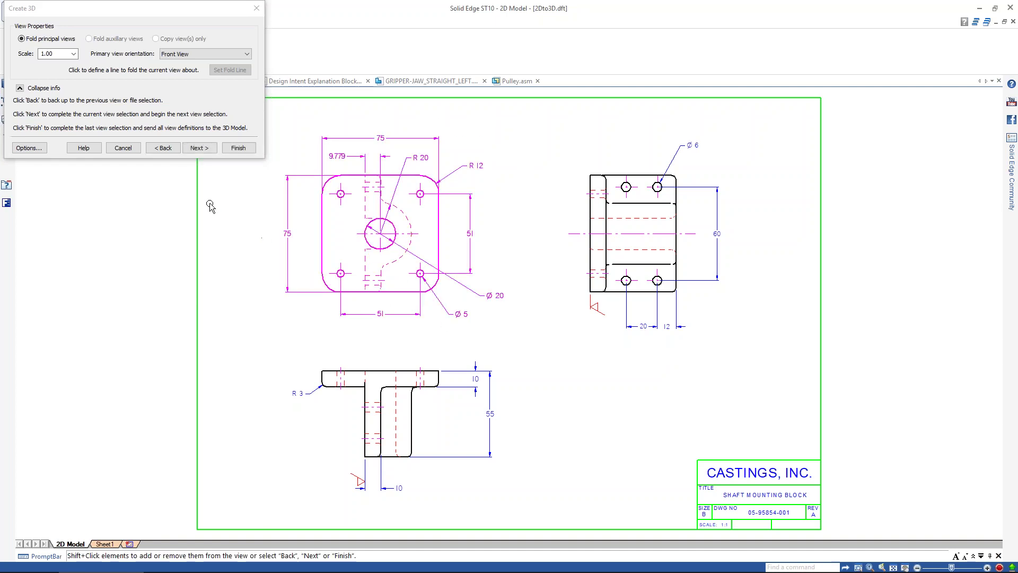
pyautogui.click(209, 148)
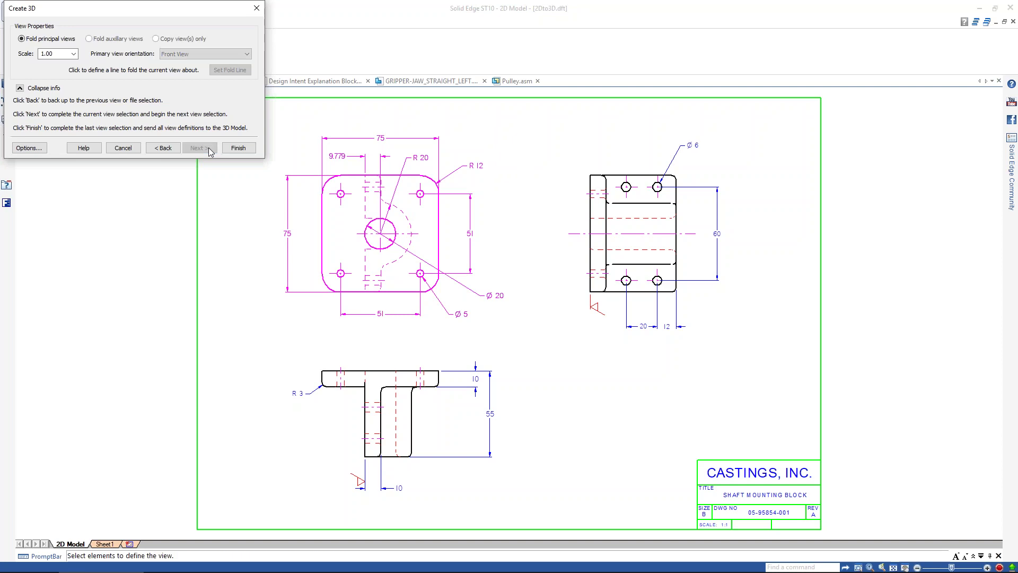
# Step: Define the side view and its dimensions as a folded principal view, set its fold line along the flange's outer face edge, and proceed
pyautogui.moveTo(555, 113); pyautogui.dragTo(750, 354)
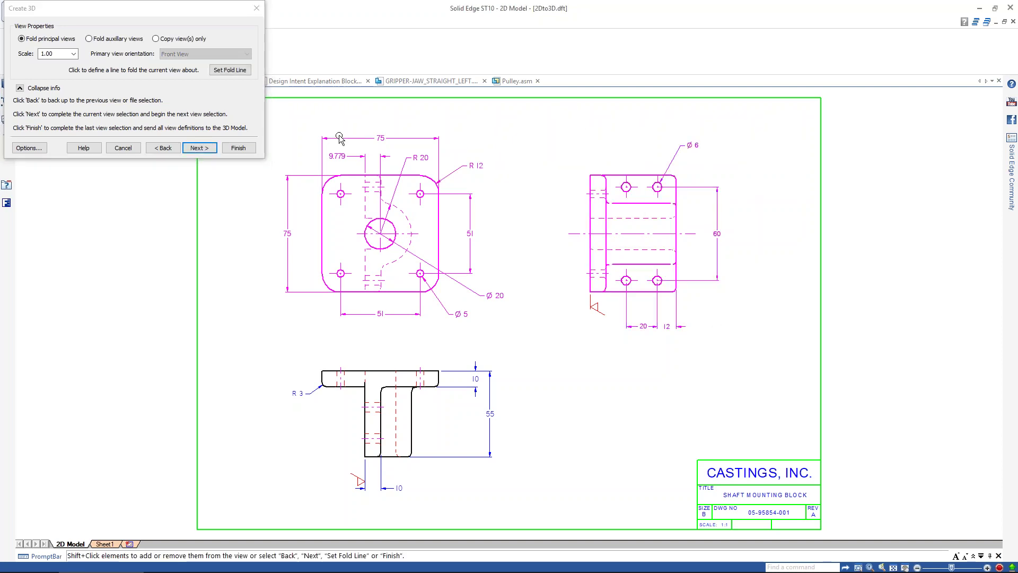
pyautogui.click(238, 73)
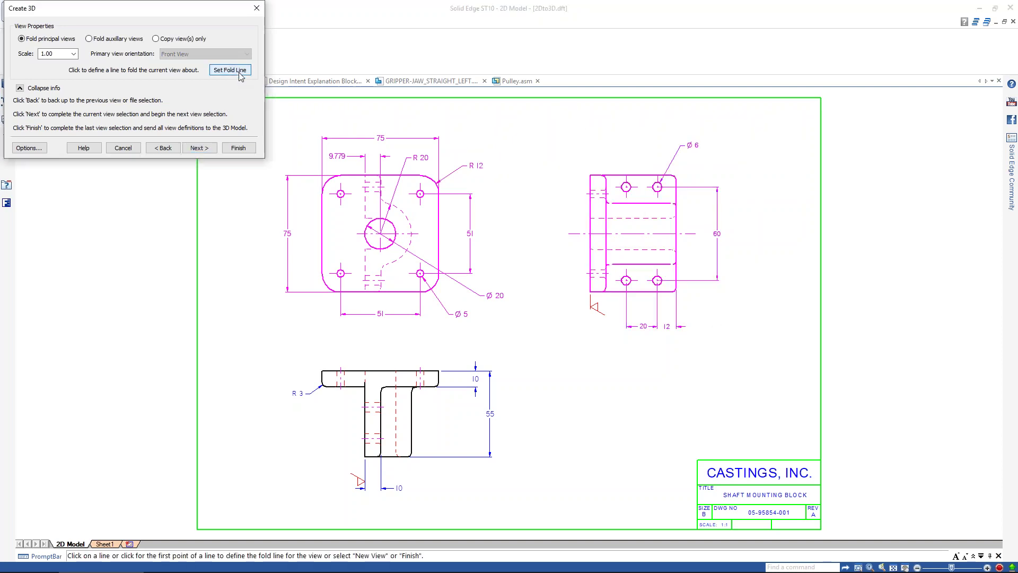
pyautogui.click(586, 179)
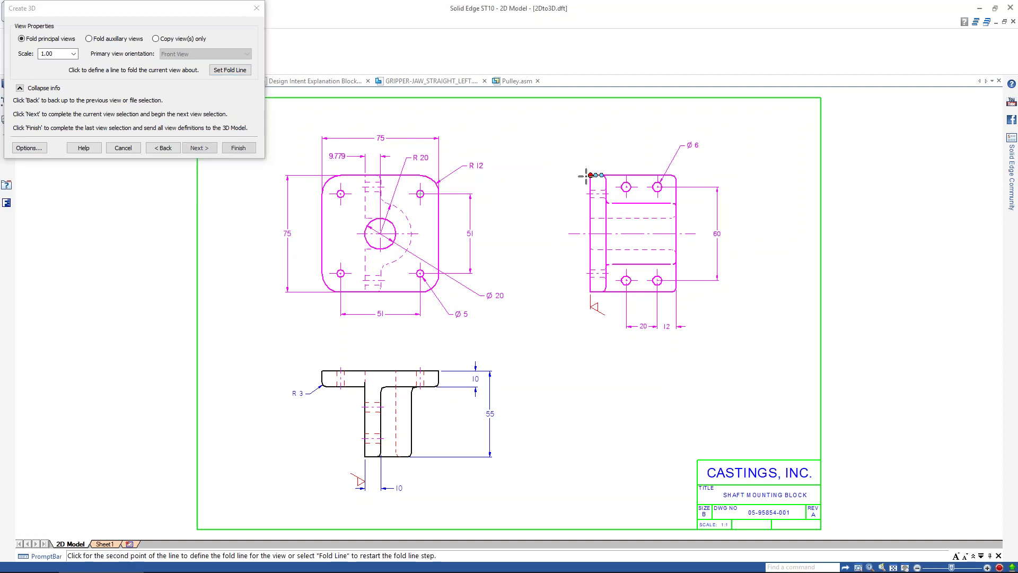
pyautogui.click(590, 291)
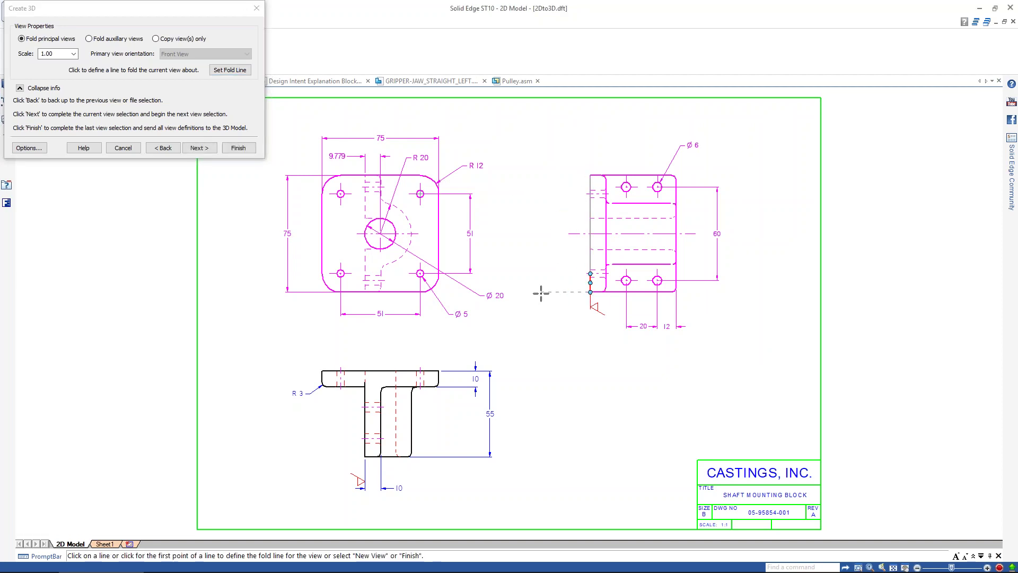
pyautogui.click(200, 148)
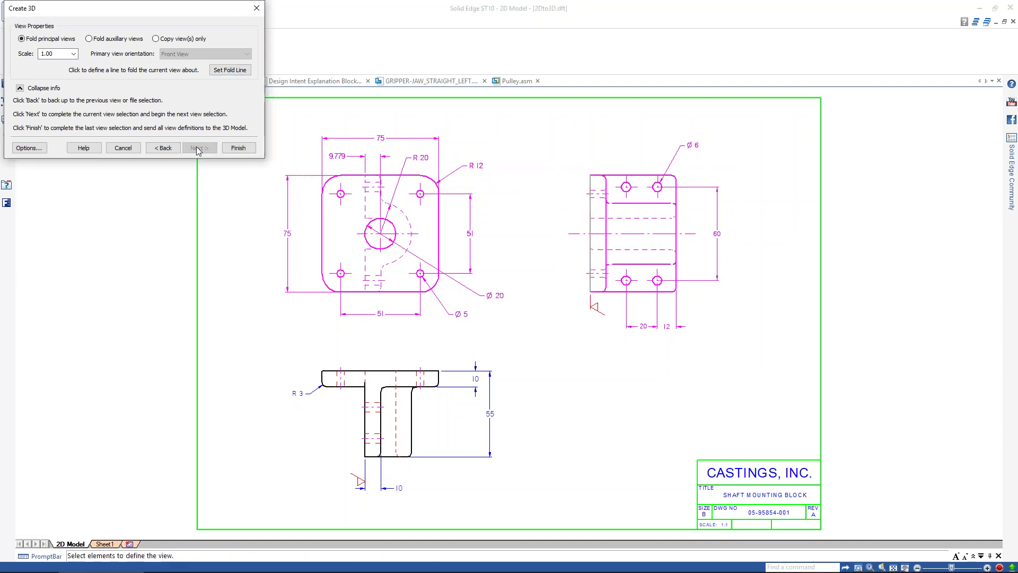
# Step: Define the lower T-shaped view with its dimensions, set its fold line along the flange's upper edge, and finish creating the 3D sketches
pyautogui.moveTo(275, 329); pyautogui.dragTo(531, 526)
pyautogui.click(229, 69)
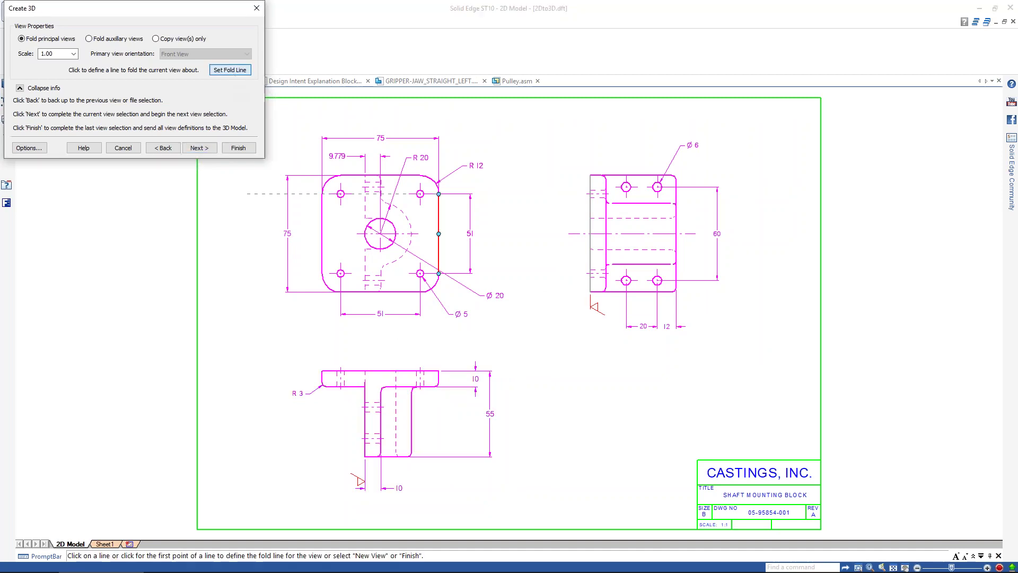
pyautogui.click(429, 371)
pyautogui.click(438, 371)
pyautogui.click(245, 150)
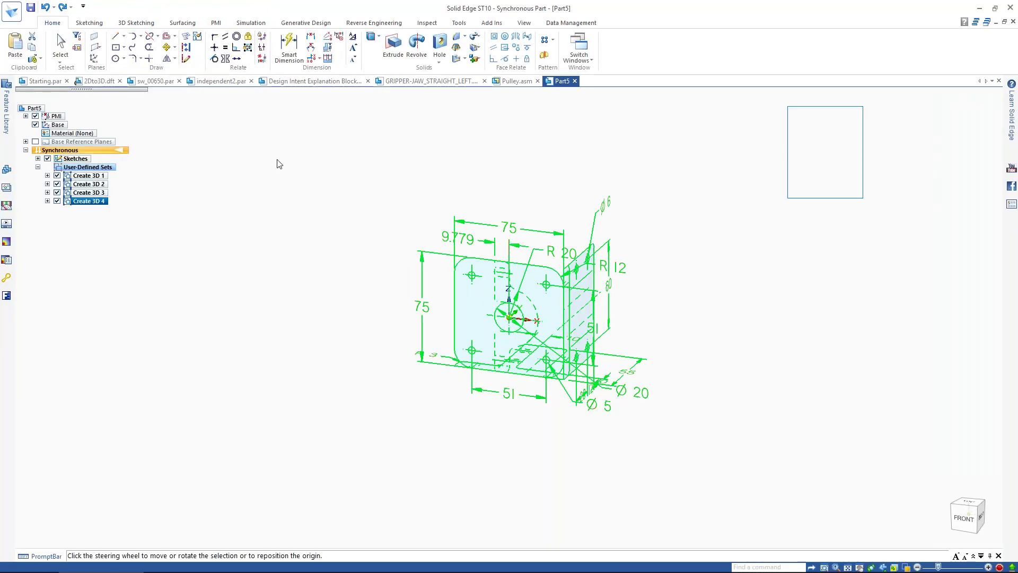
pyautogui.click(313, 163)
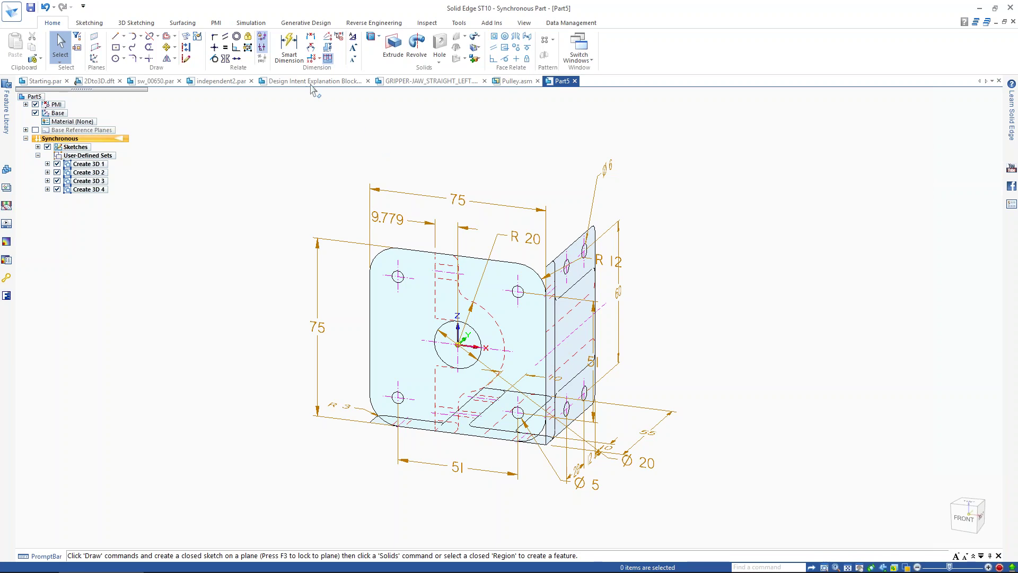
# Step: Examine the keyboard shortcut customization for the Home, Sketching and View Orient commands in the Part - Synchronous environment, then close it
pyautogui.rightClick(301, 29)
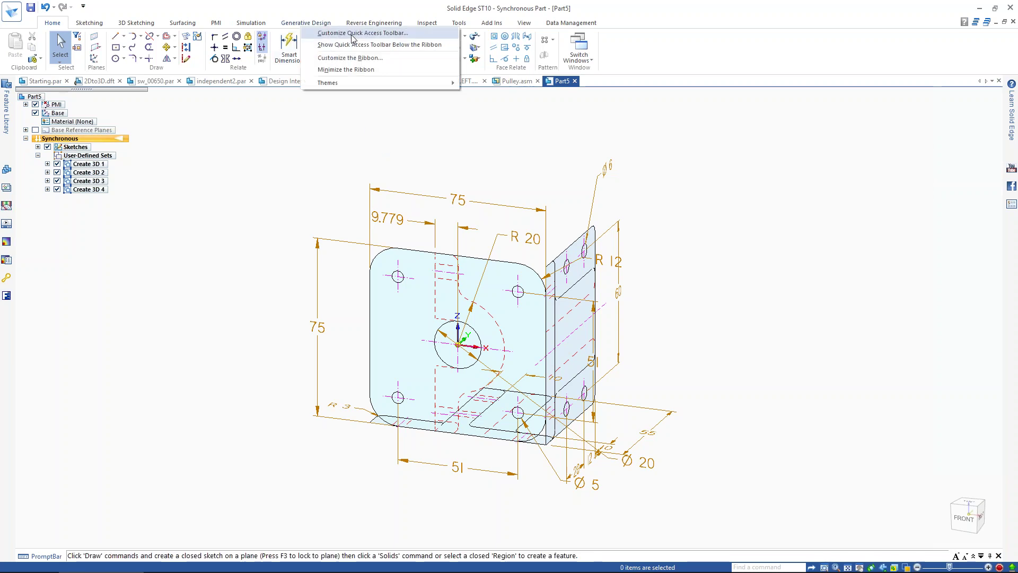
pyautogui.click(358, 62)
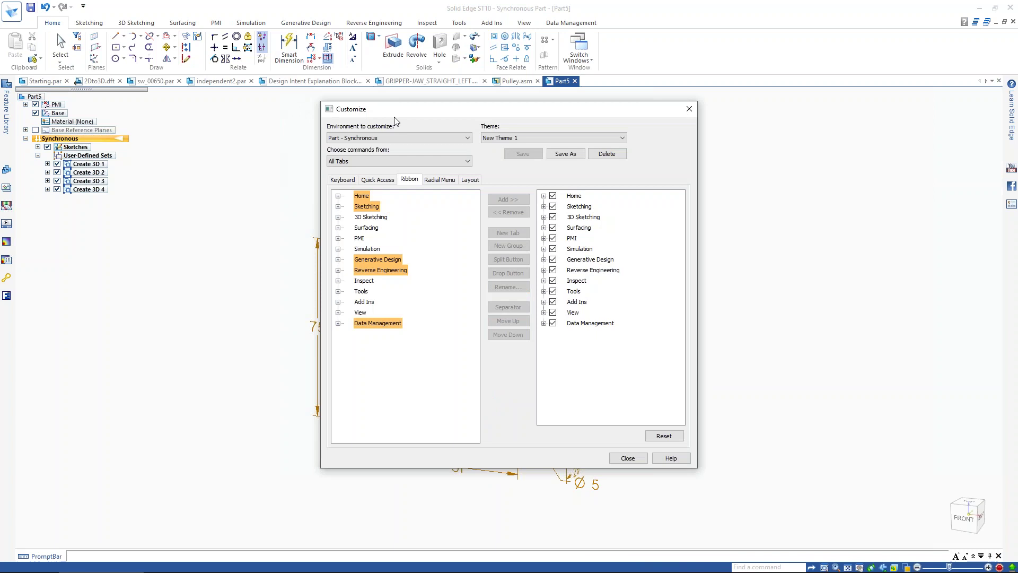
pyautogui.click(350, 181)
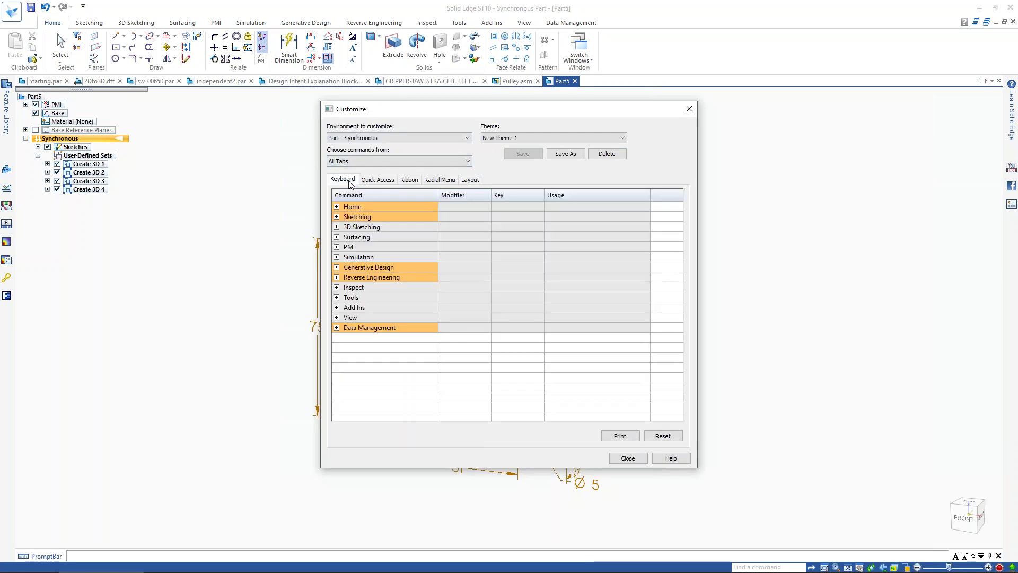
pyautogui.click(336, 208)
pyautogui.scroll(-3, 678, 248)
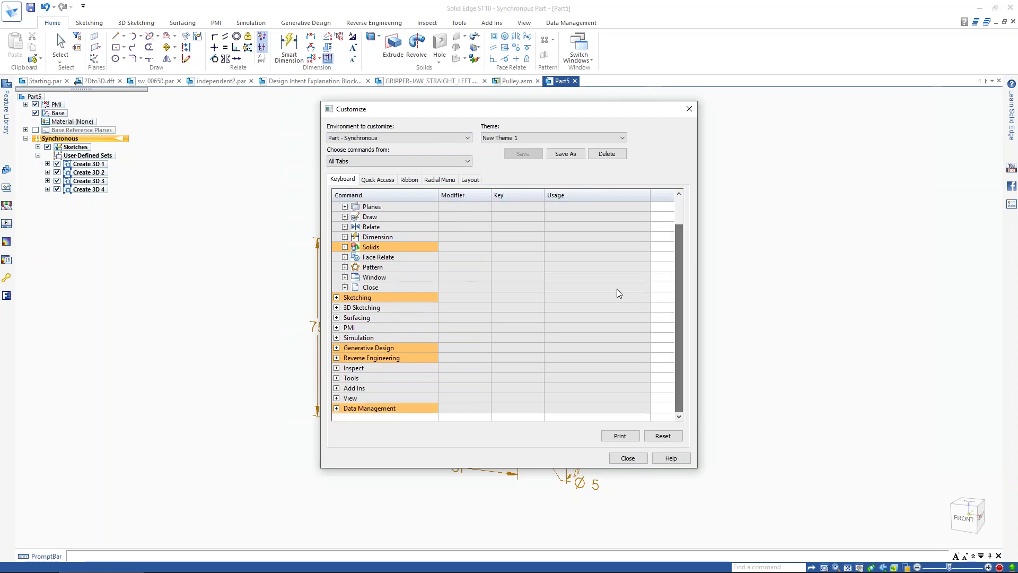
pyautogui.click(337, 298)
pyautogui.scroll(-3, 548, 343)
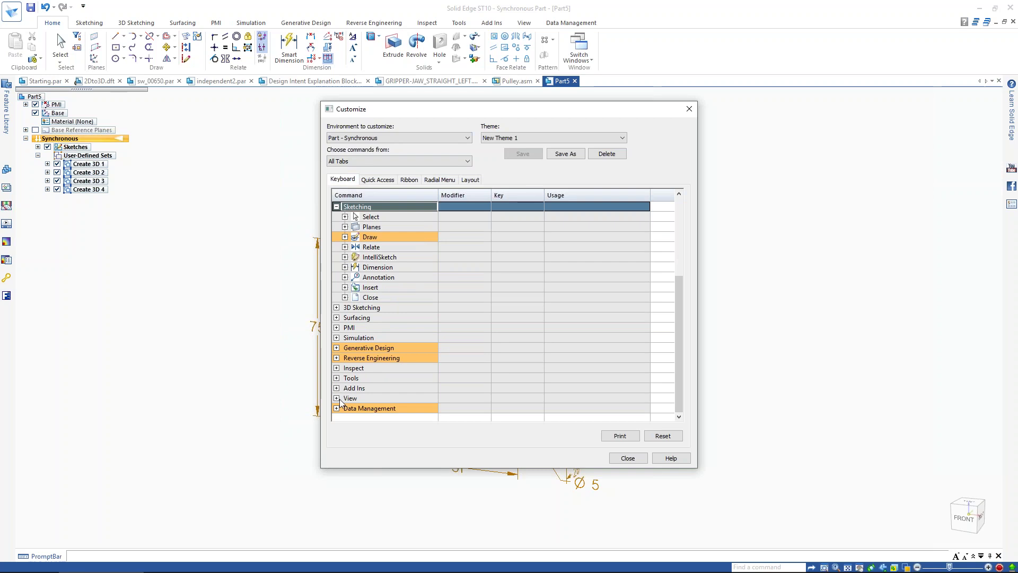
pyautogui.click(337, 398)
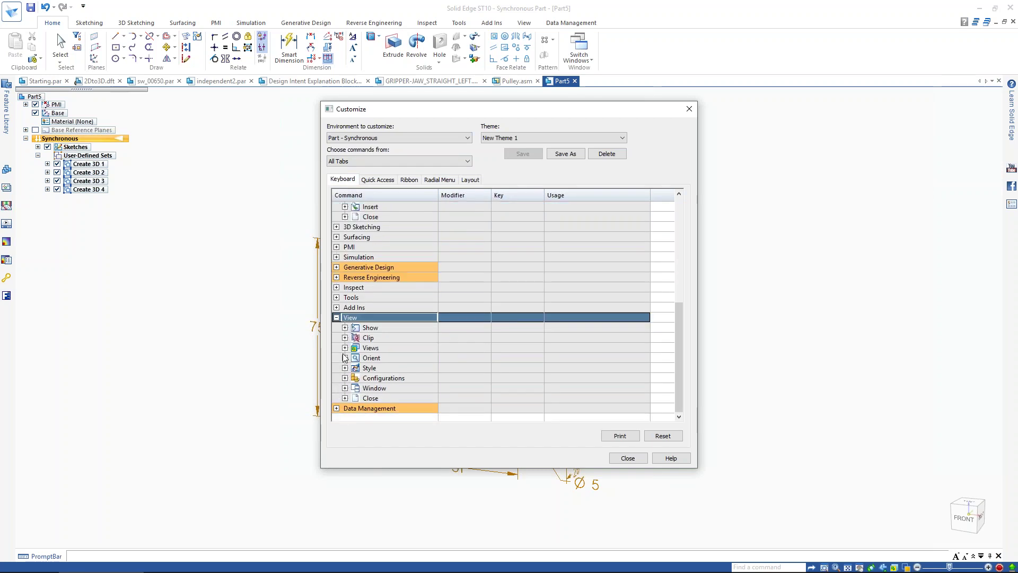
pyautogui.click(344, 359)
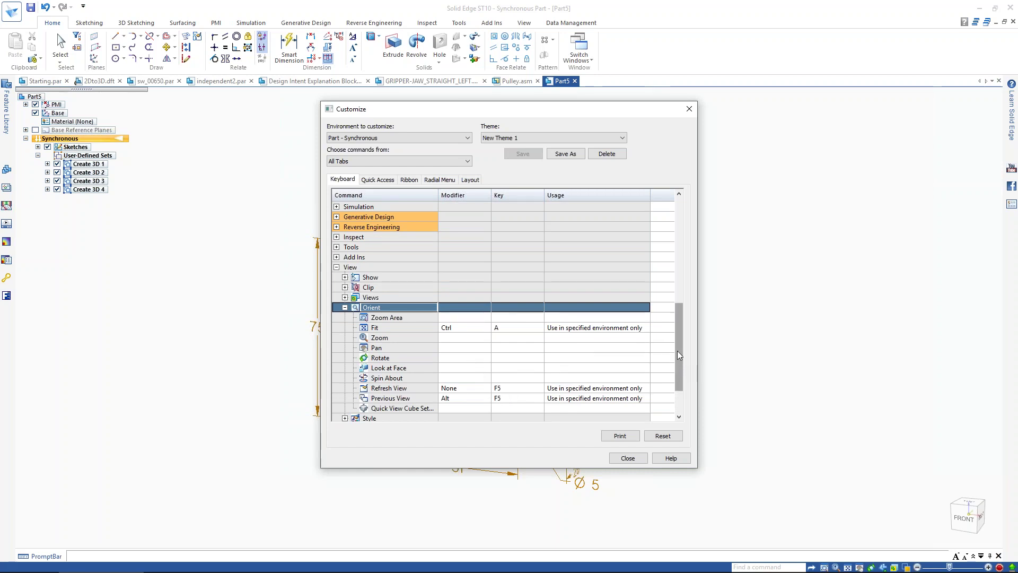
pyautogui.moveTo(679, 346); pyautogui.dragTo(680, 240)
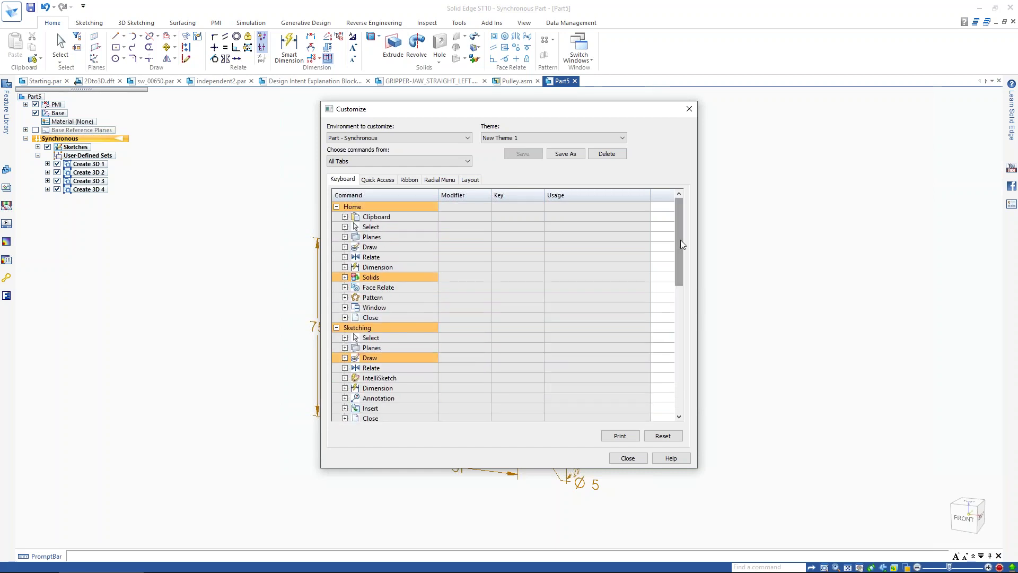
pyautogui.click(627, 458)
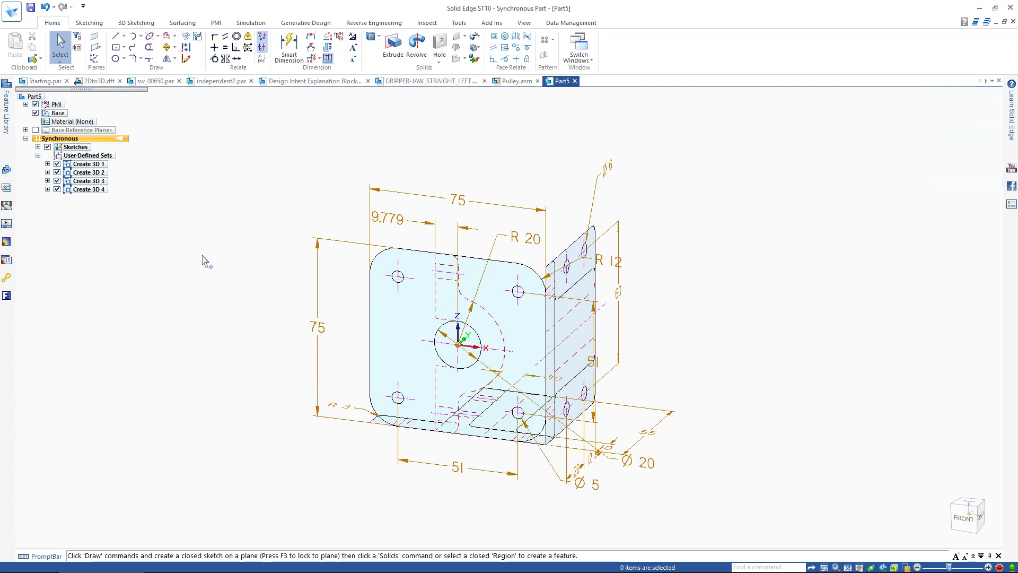
# Step: Hide the PMI dimensions and select all sketch regions of the square flange in the front view
pyautogui.moveTo(256, 233); pyautogui.dragTo(201, 220, button='middle')
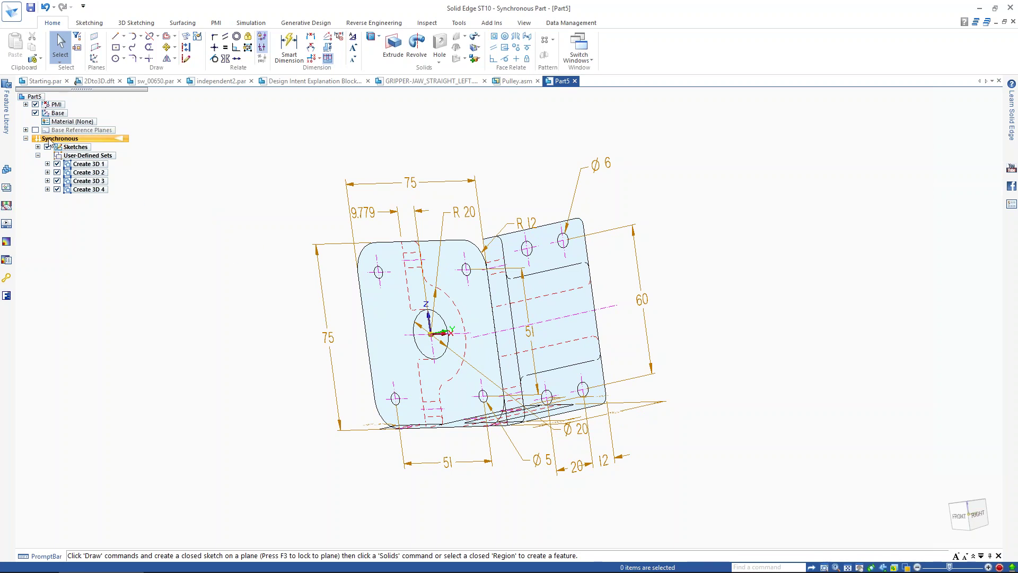
pyautogui.click(35, 105)
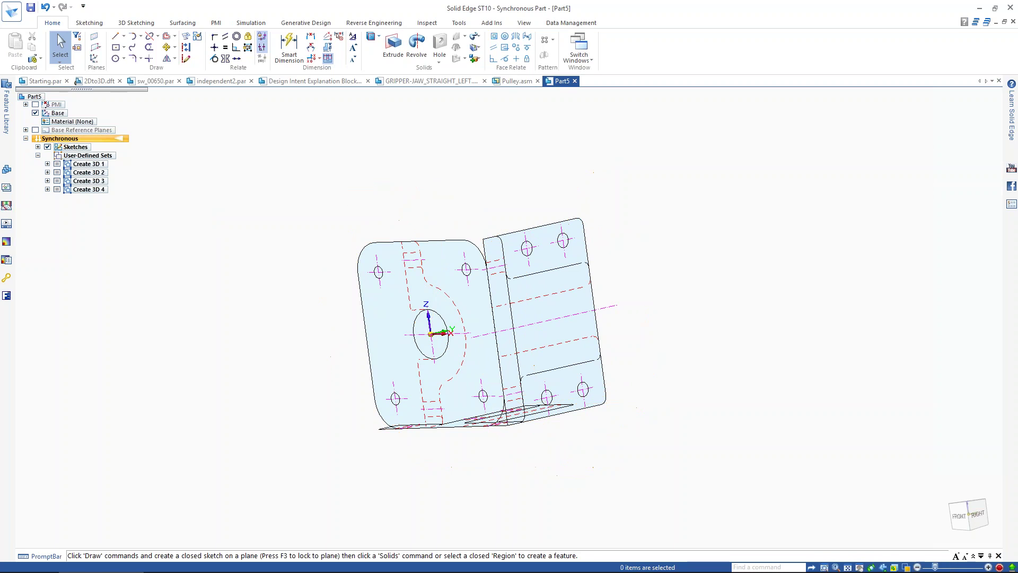
pyautogui.click(376, 313)
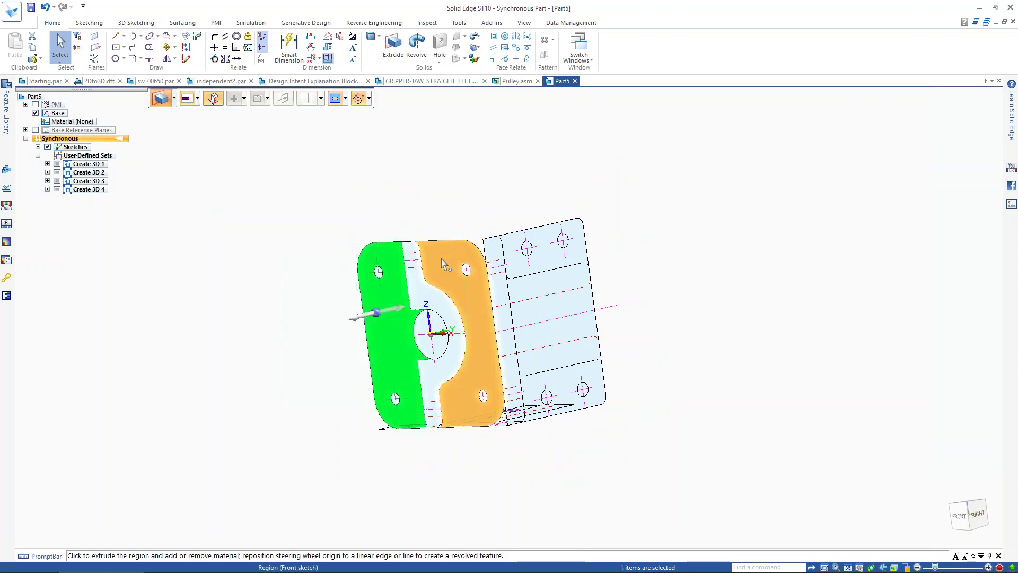
pyautogui.click(444, 264)
pyautogui.click(421, 263)
pyautogui.moveTo(391, 214); pyautogui.dragTo(470, 444)
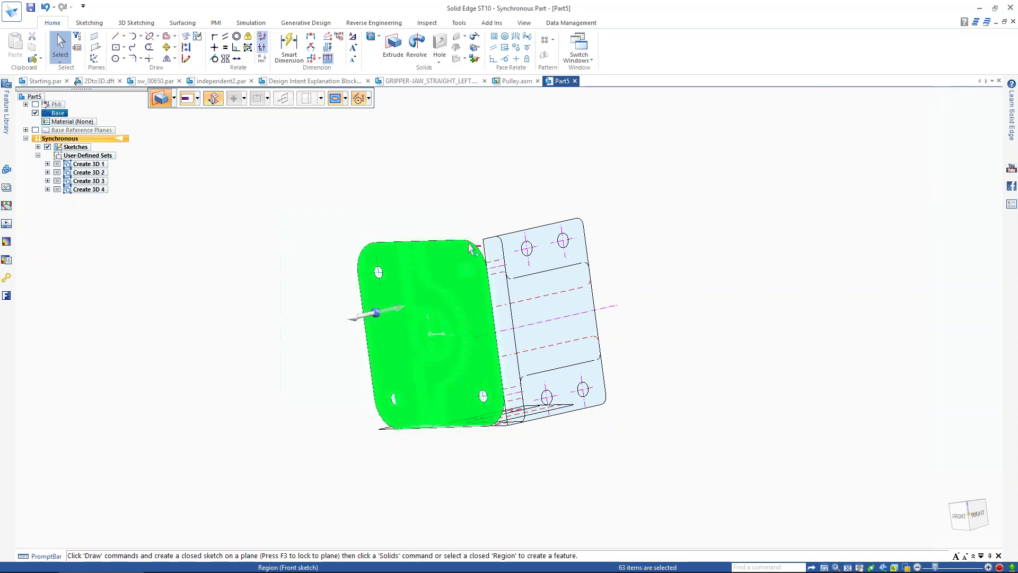
# Step: Remove the four small corner holes and the central bore from the selected flange regions
pyautogui.scroll(5, 466, 260)
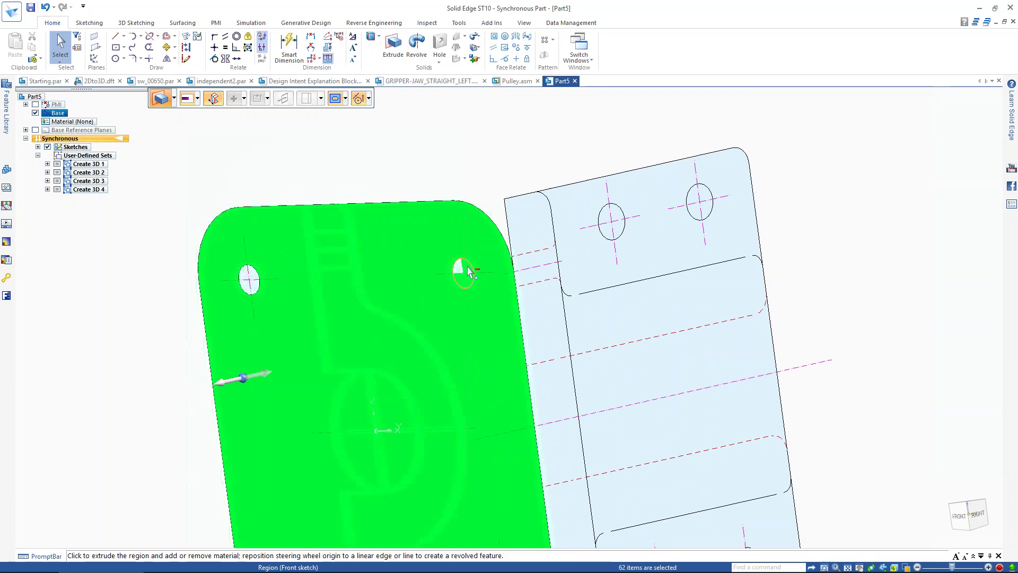
pyautogui.scroll(1, 458, 265)
pyautogui.scroll(2, 456, 273)
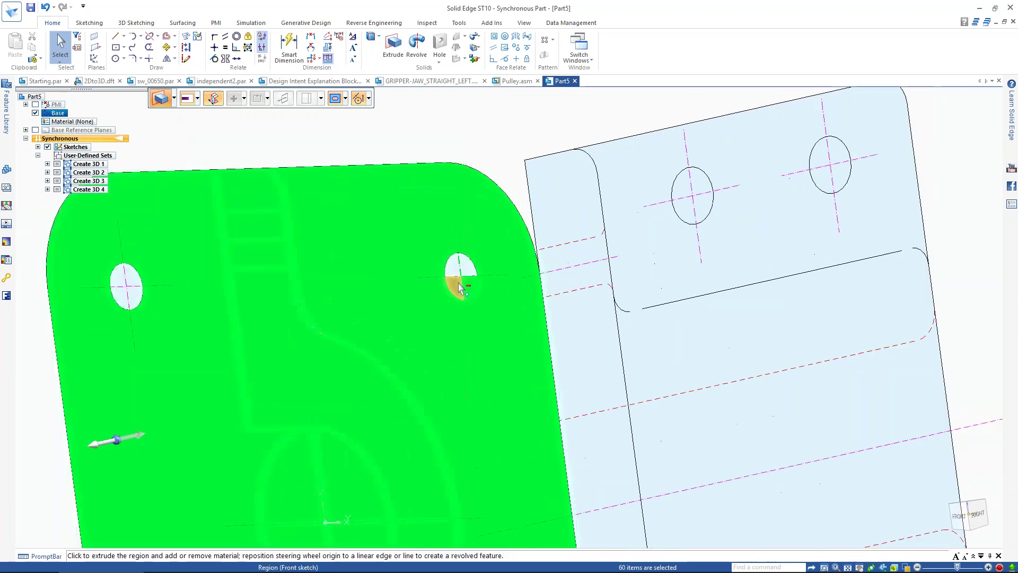
pyautogui.scroll(-4, 467, 240)
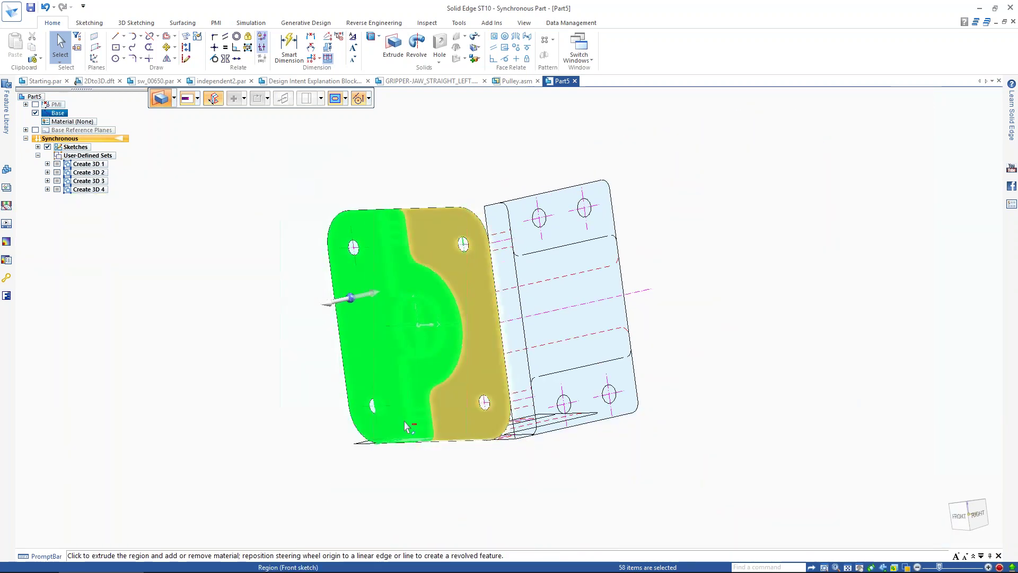
pyautogui.scroll(2, 365, 400)
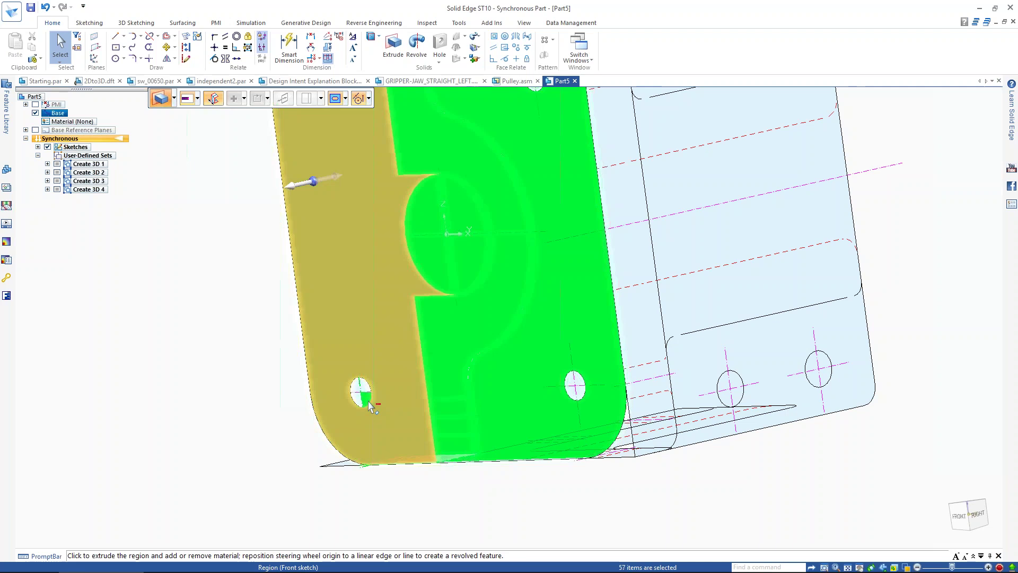
pyautogui.keyDown('ctrl'); pyautogui.click(436, 218); pyautogui.keyUp('ctrl')
pyautogui.keyDown('ctrl'); pyautogui.click(455, 218); pyautogui.keyUp('ctrl')
pyautogui.keyDown('ctrl'); pyautogui.click(463, 257); pyautogui.keyUp('ctrl')
pyautogui.keyDown('ctrl'); pyautogui.click(427, 257); pyautogui.keyUp('ctrl')
pyautogui.scroll(-4, 318, 310)
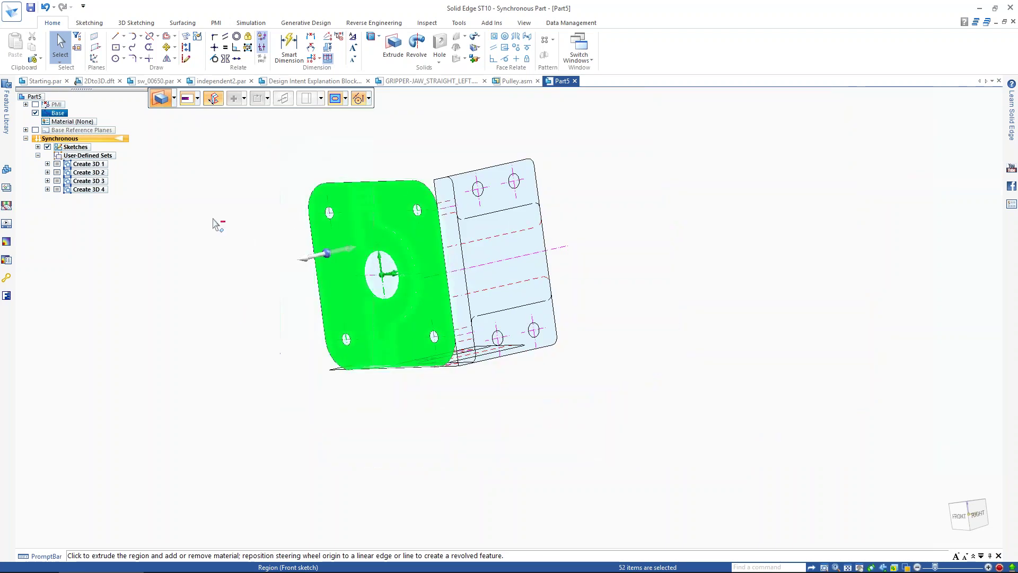
# Step: Extrude the selected flange regions about 0.38 in toward the folded side views to form the base plate
pyautogui.moveTo(633, 282); pyautogui.dragTo(631, 224, button='middle')
pyautogui.click(311, 280)
pyautogui.press('shift')
pyautogui.moveTo(312, 271); pyautogui.dragTo(356, 348, button='middle')
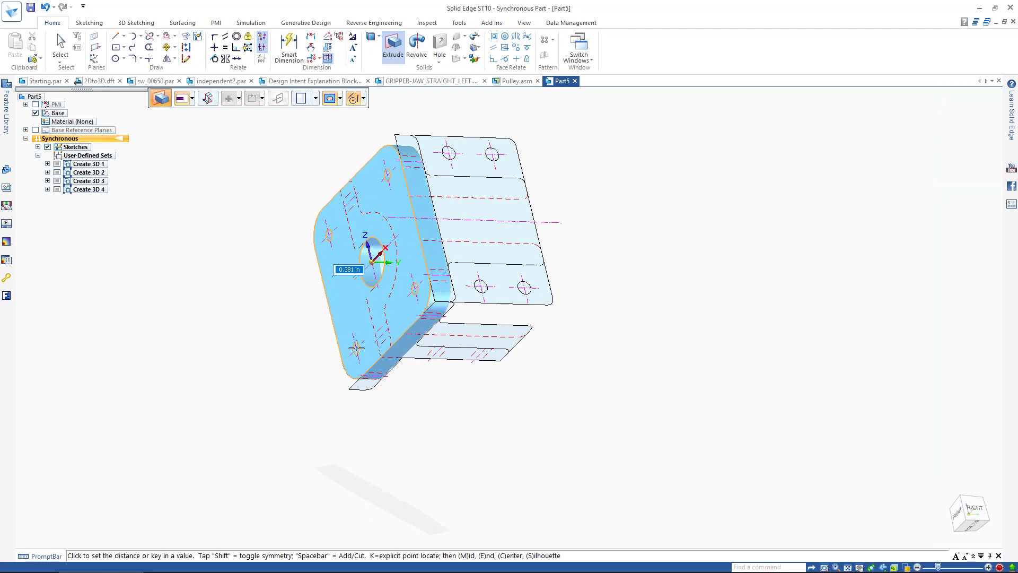
pyautogui.click(467, 279)
pyautogui.rightClick(223, 226)
# Step: Select the arched shaft-support profile regions in the flange's front sketch, leaving the central bore regions out
pyautogui.moveTo(236, 209)
pyautogui.mouseDown(button='middle')
pyautogui.moveTo(281, 166)
pyautogui.moveTo(350, 218)
pyautogui.moveTo(236, 225)
pyautogui.mouseUp(button='middle')
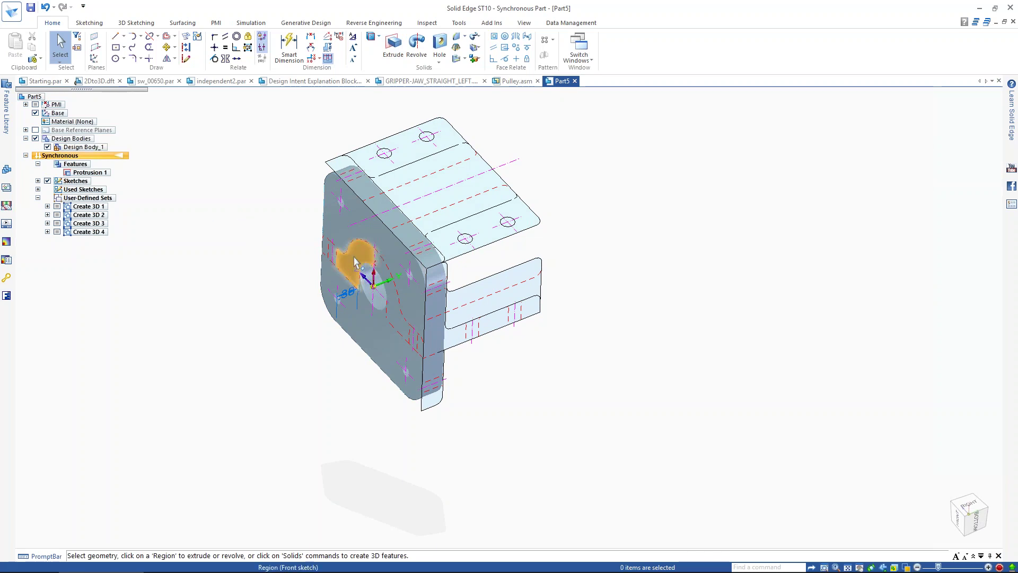
pyautogui.moveTo(353, 260); pyautogui.dragTo(249, 179, button='middle')
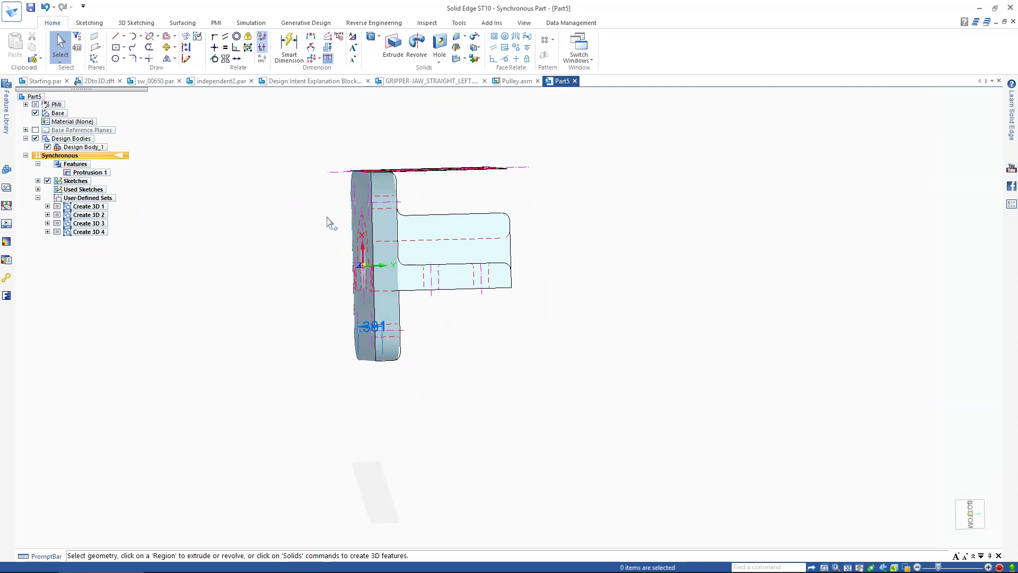
pyautogui.click(342, 297)
pyautogui.moveTo(234, 252); pyautogui.dragTo(288, 262, button='middle')
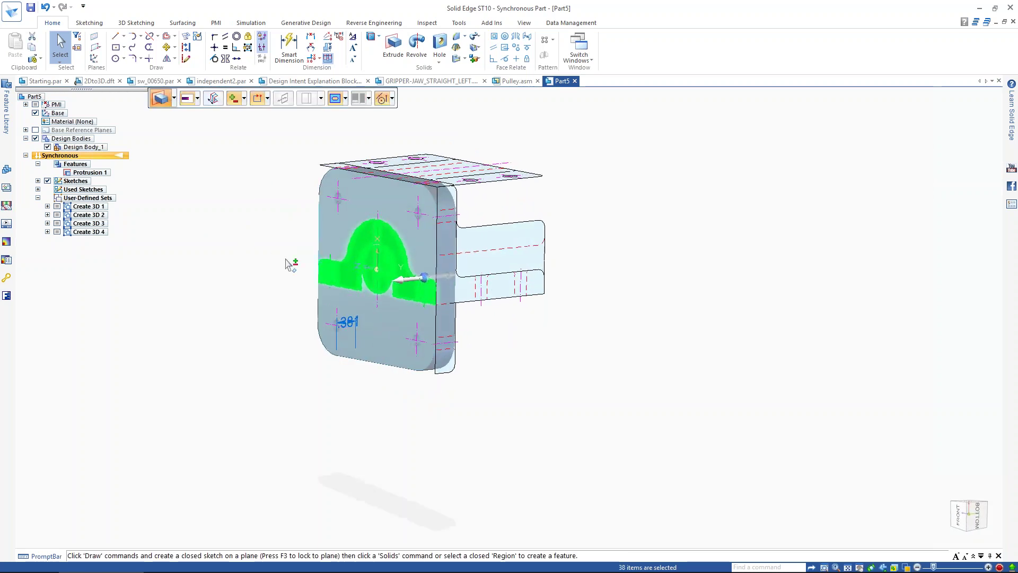
pyautogui.scroll(2, 368, 271)
pyautogui.keyDown('ctrl'); pyautogui.click(374, 264); pyautogui.keyUp('ctrl')
pyautogui.keyDown('ctrl'); pyautogui.click(395, 266); pyautogui.keyUp('ctrl')
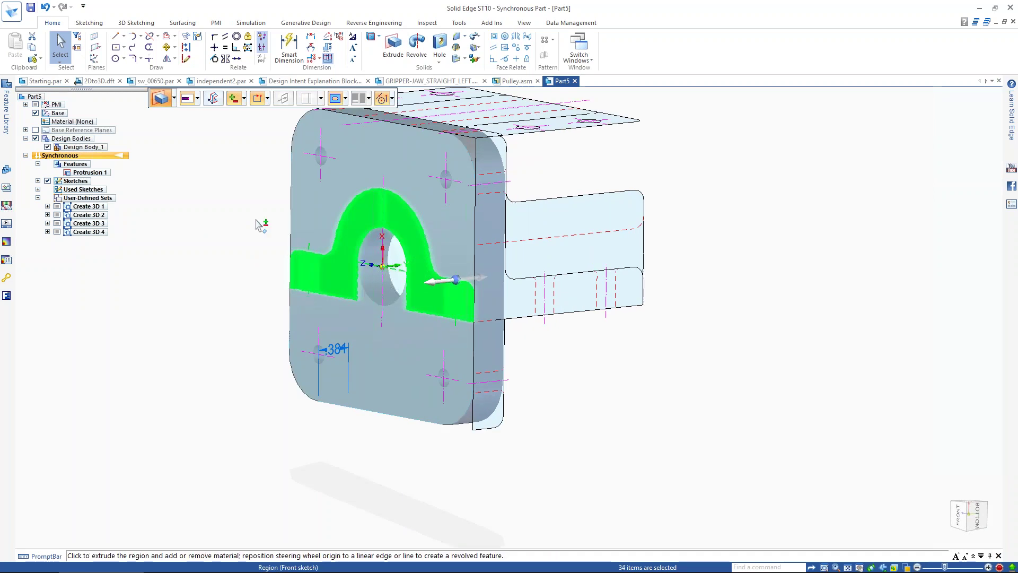
# Step: Extrude the arched support profile through the flange as added material, out to the end corner of the folded lower view
pyautogui.moveTo(260, 202); pyautogui.dragTo(397, 321, button='middle')
pyautogui.click(397, 318)
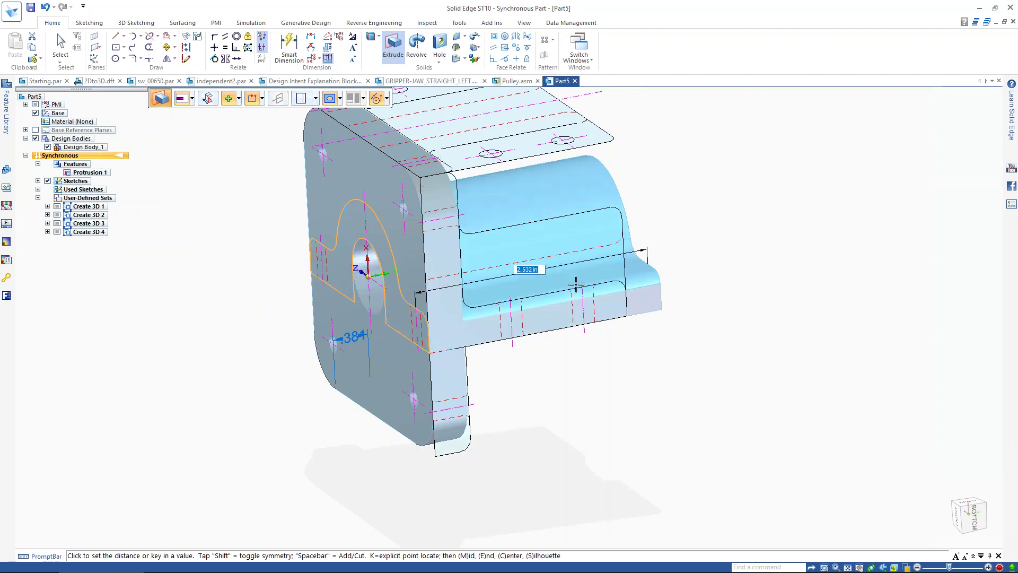
pyautogui.click(239, 100)
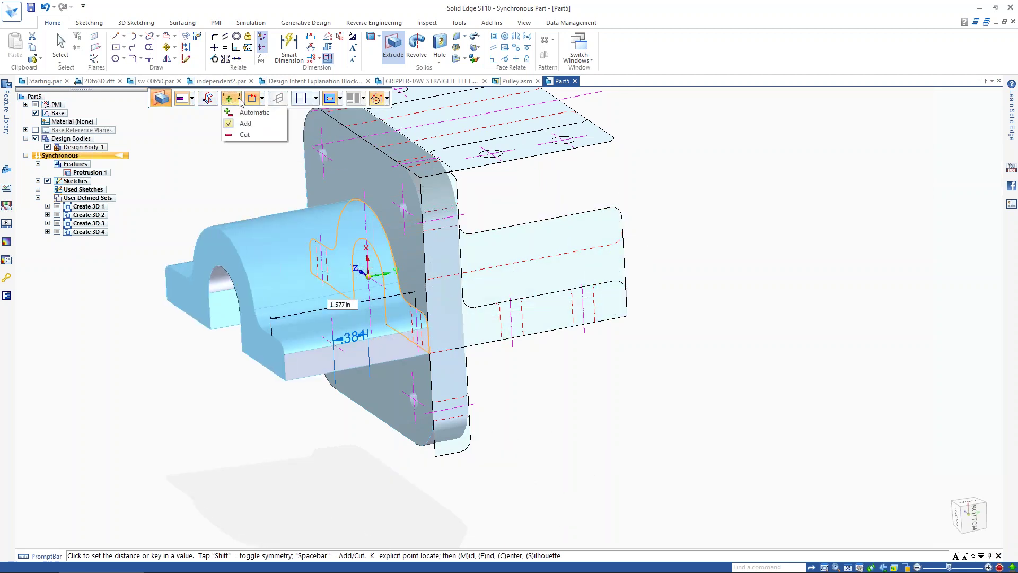
pyautogui.click(260, 127)
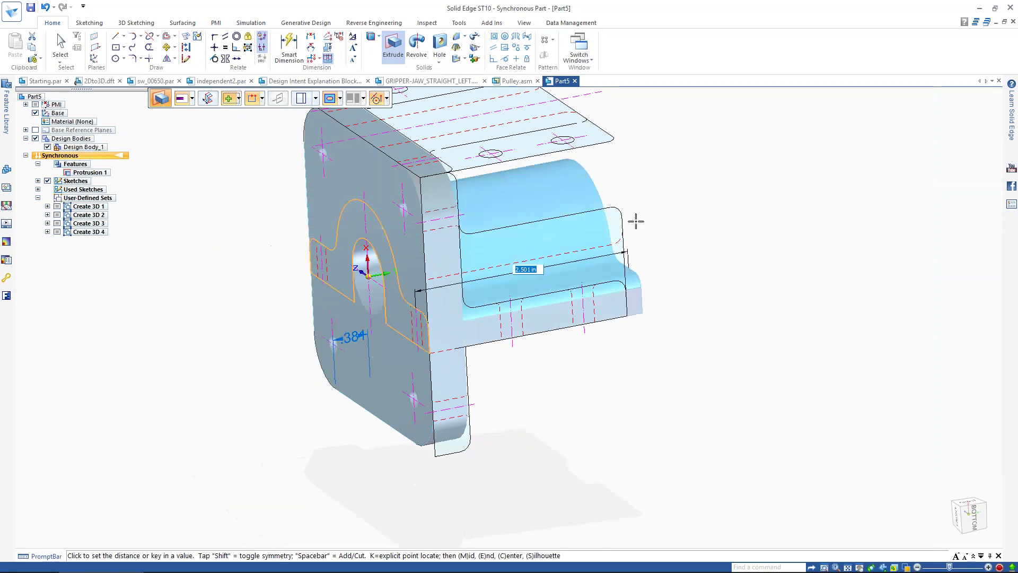
pyautogui.click(630, 315)
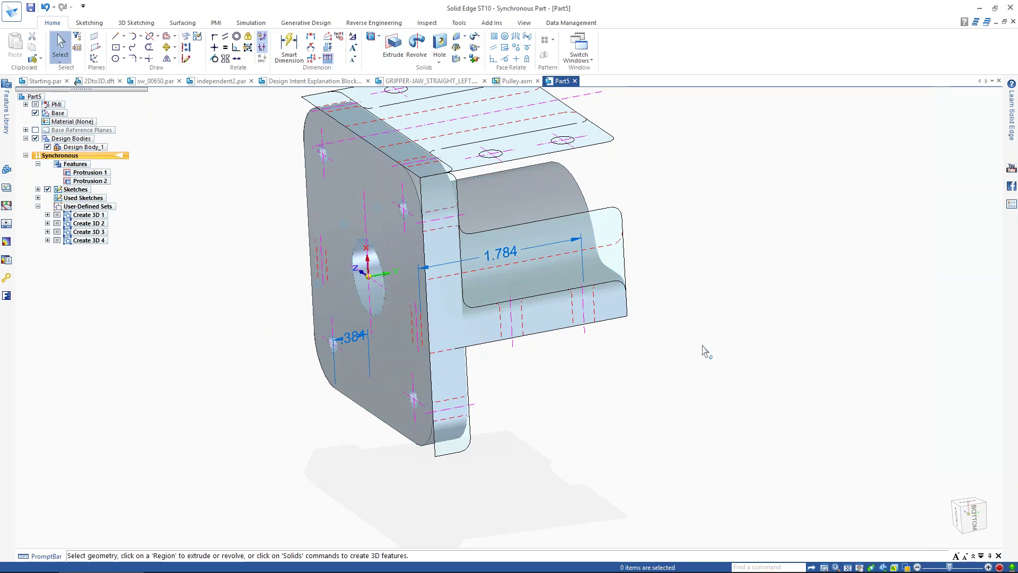
# Step: Show the PMI dimensions and try setting the arched support's 1.784 in length dimension to 1.962 in
pyautogui.moveTo(700, 313); pyautogui.dragTo(708, 318, button='middle')
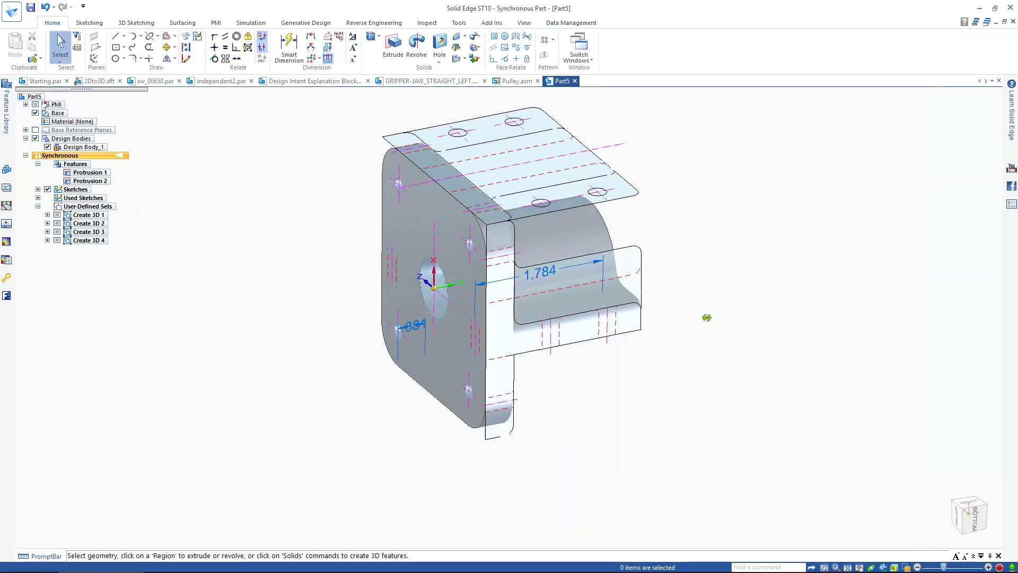
pyautogui.click(35, 113)
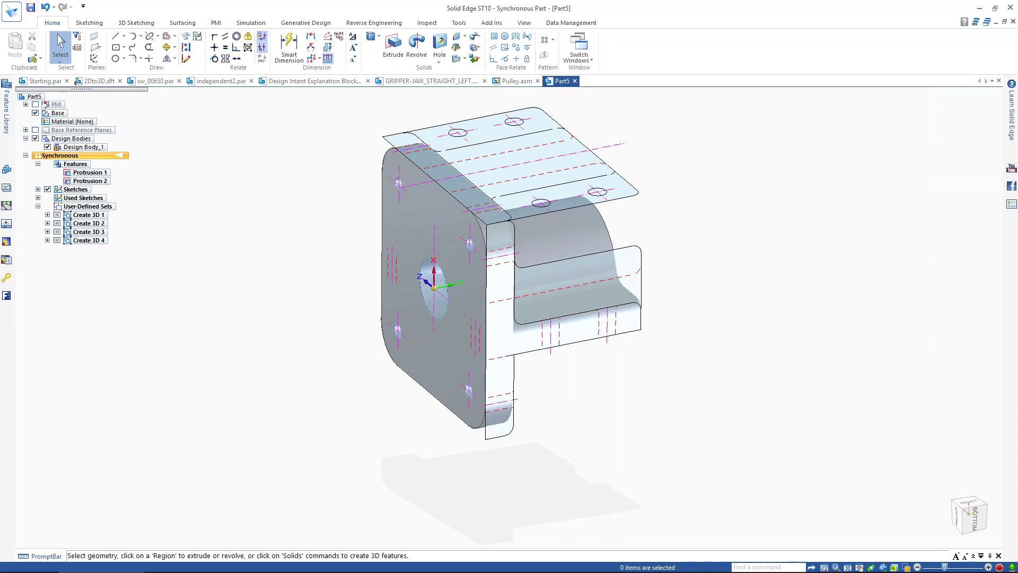
pyautogui.scroll(-2, 239, 363)
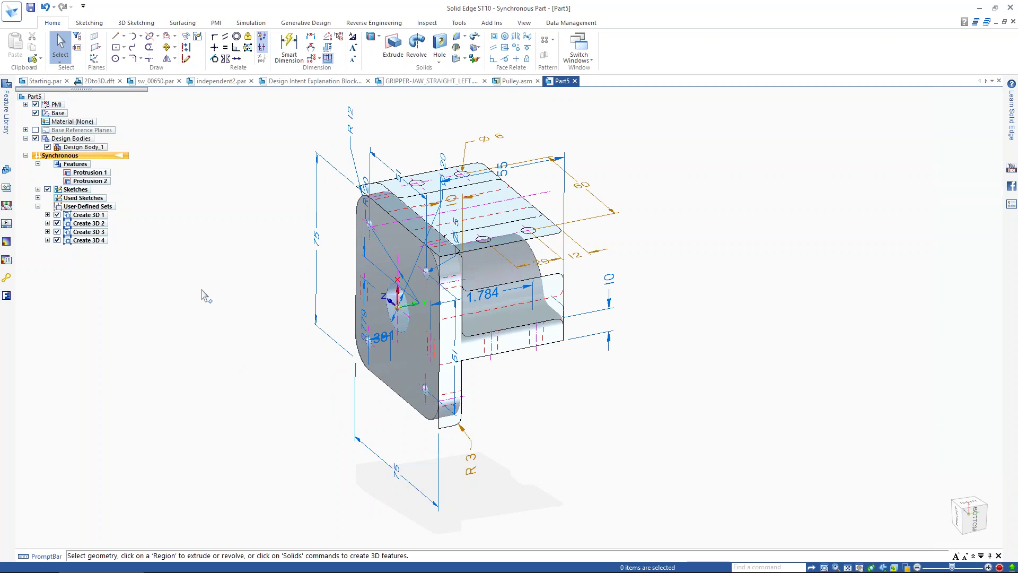
pyautogui.click(489, 300)
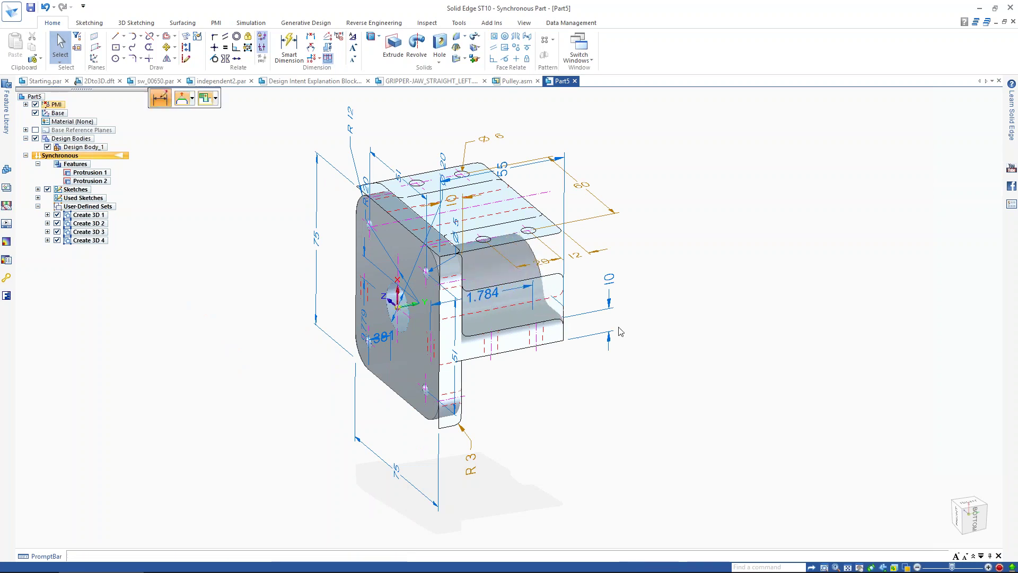
pyautogui.write('1.962')
pyautogui.press('Return')
pyautogui.hotkey('ctrl', 'z')
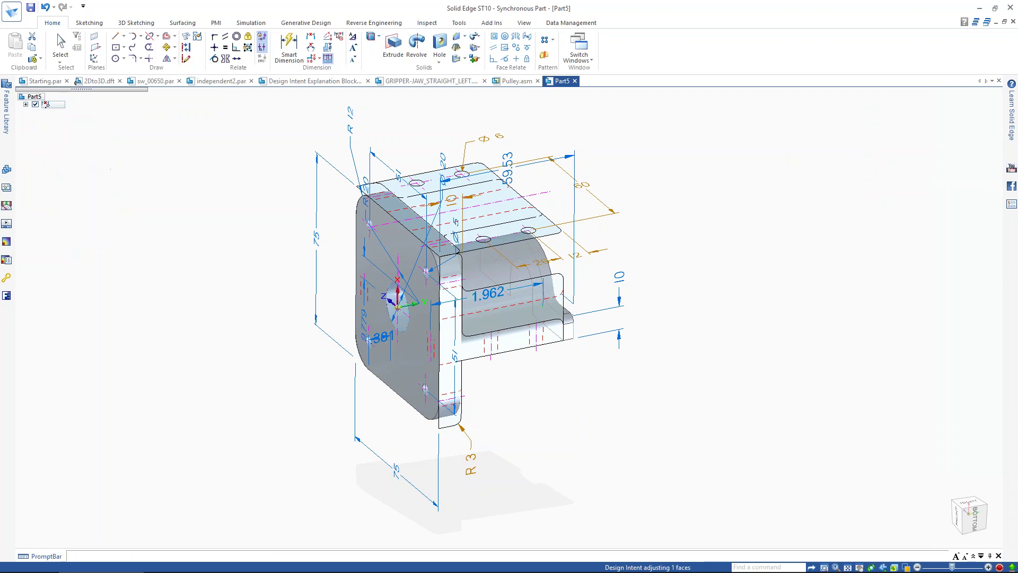
# Step: Hide the PMI dimensions and cut the four small circles of the upper folded sketch about 2.6 in down through the support's side flanges
pyautogui.click(35, 105)
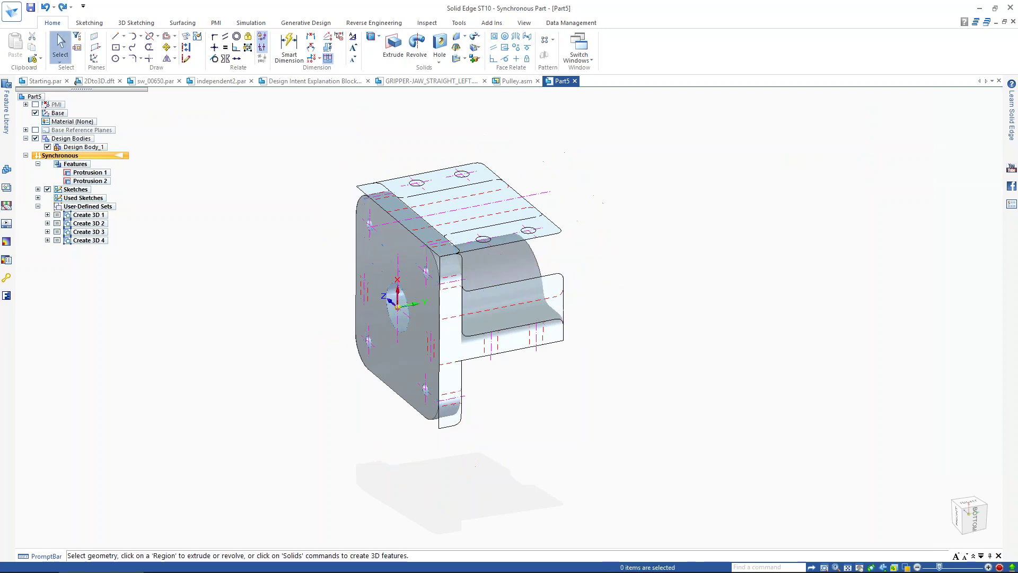
pyautogui.moveTo(287, 178); pyautogui.dragTo(260, 146, button='middle')
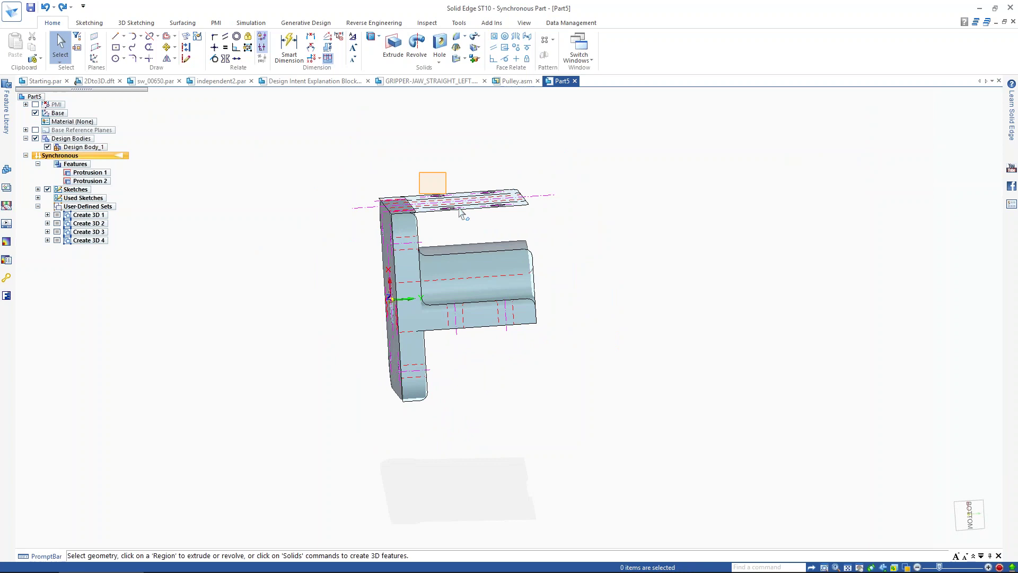
pyautogui.click(523, 225)
pyautogui.moveTo(524, 225); pyautogui.dragTo(599, 220, button='middle')
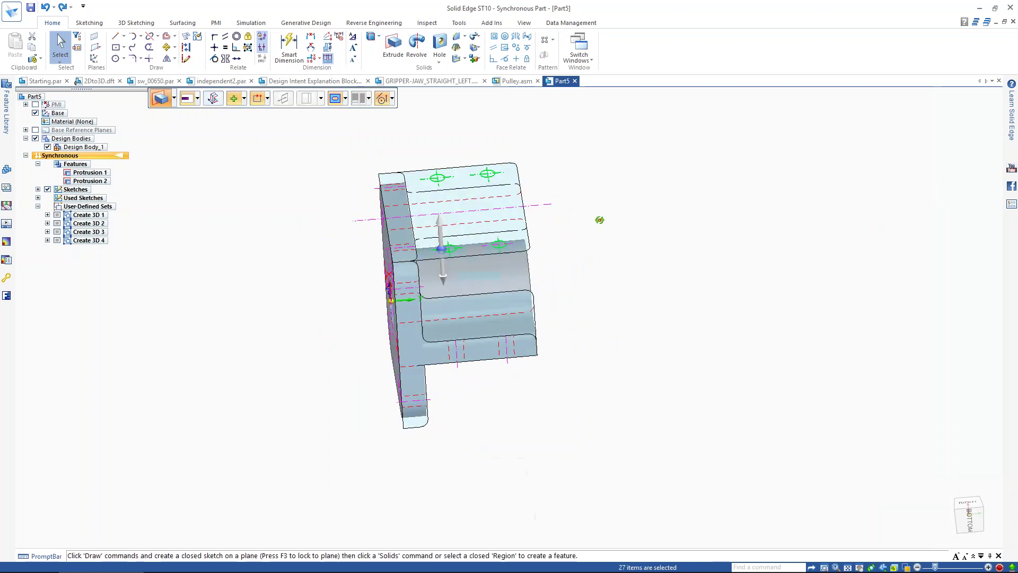
pyautogui.click(439, 233)
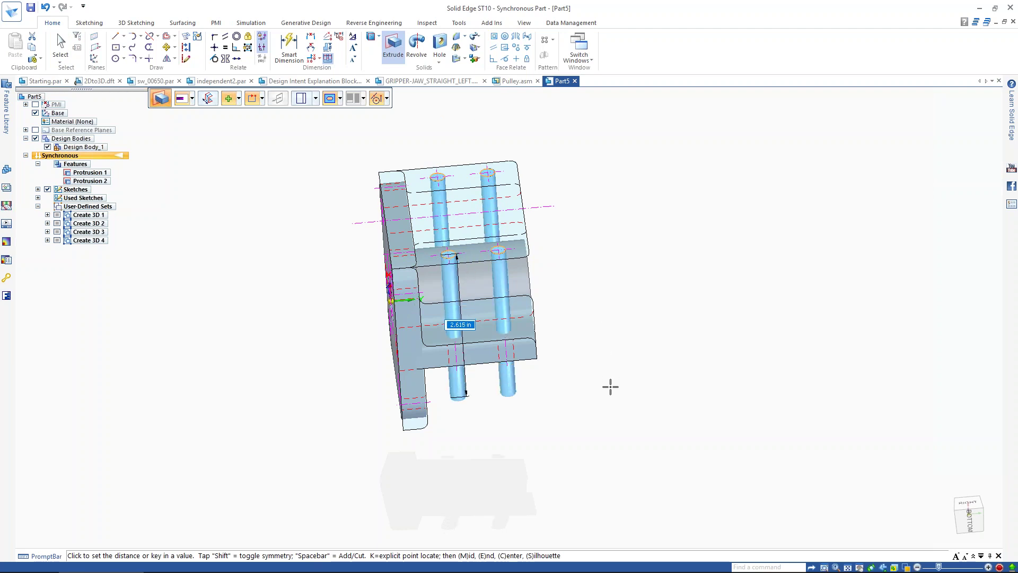
pyautogui.press('space')
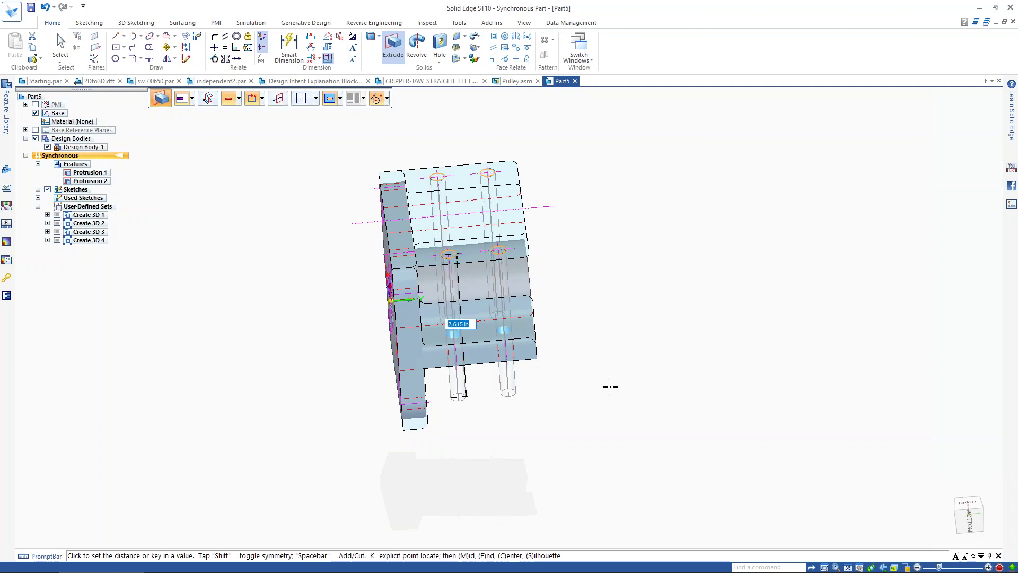
pyautogui.press('Return')
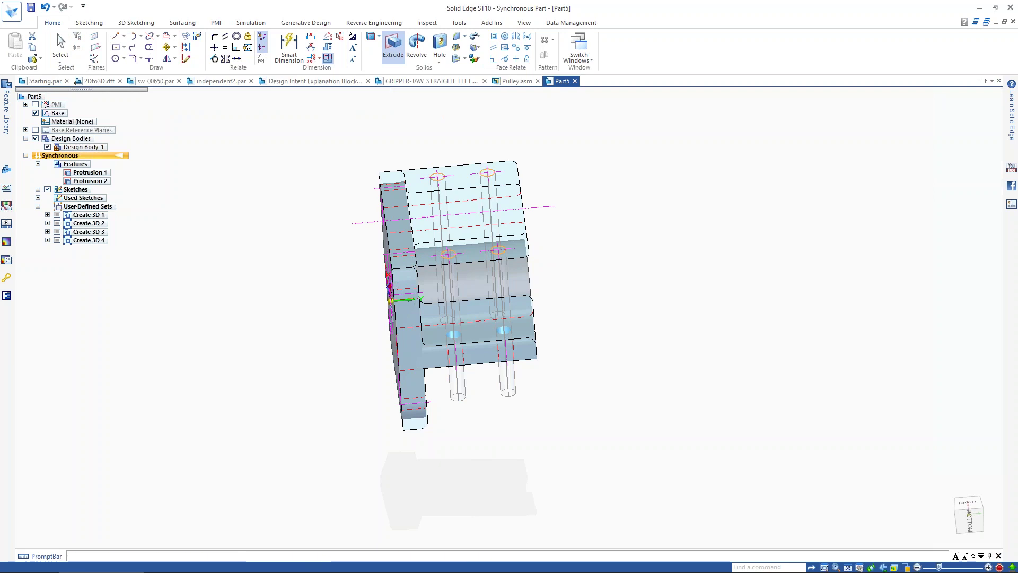
# Step: Round the edge chains around the base plate, the support's junction with it and the support's outer end with a 0.125 in radius
pyautogui.moveTo(221, 261); pyautogui.dragTo(151, 247, button='middle')
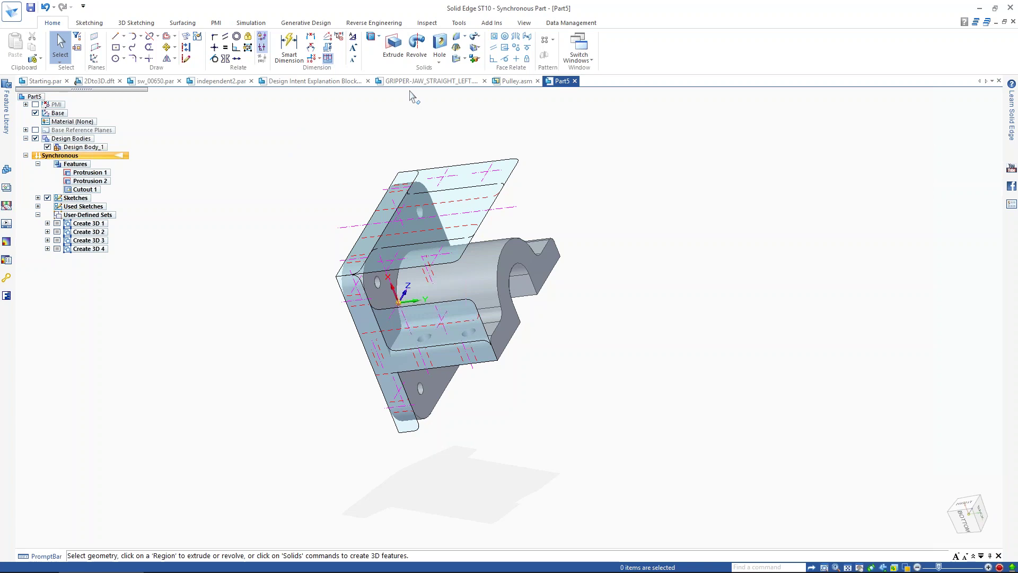
pyautogui.click(457, 36)
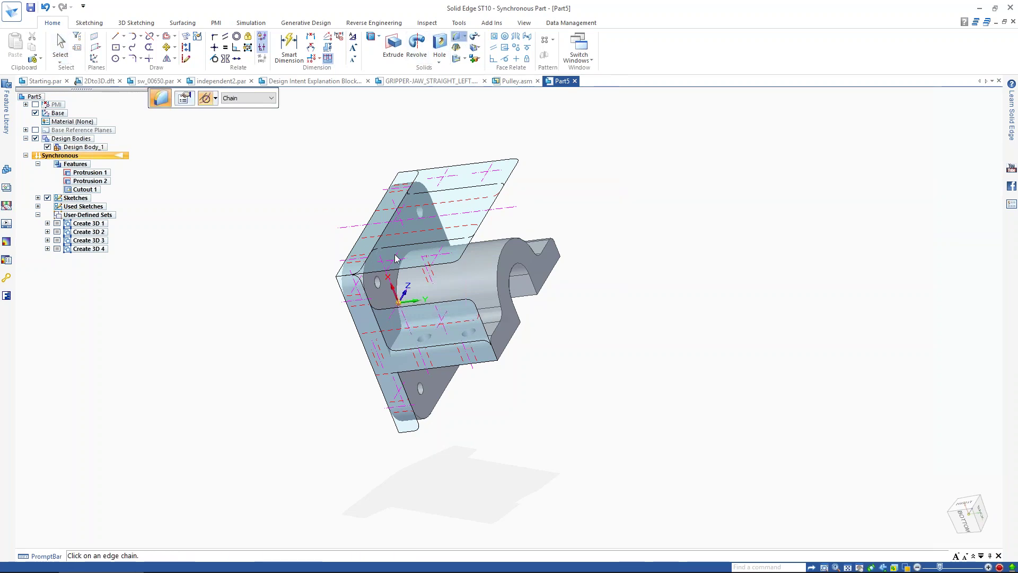
pyautogui.click(388, 233)
pyautogui.click(430, 207)
pyautogui.click(438, 405)
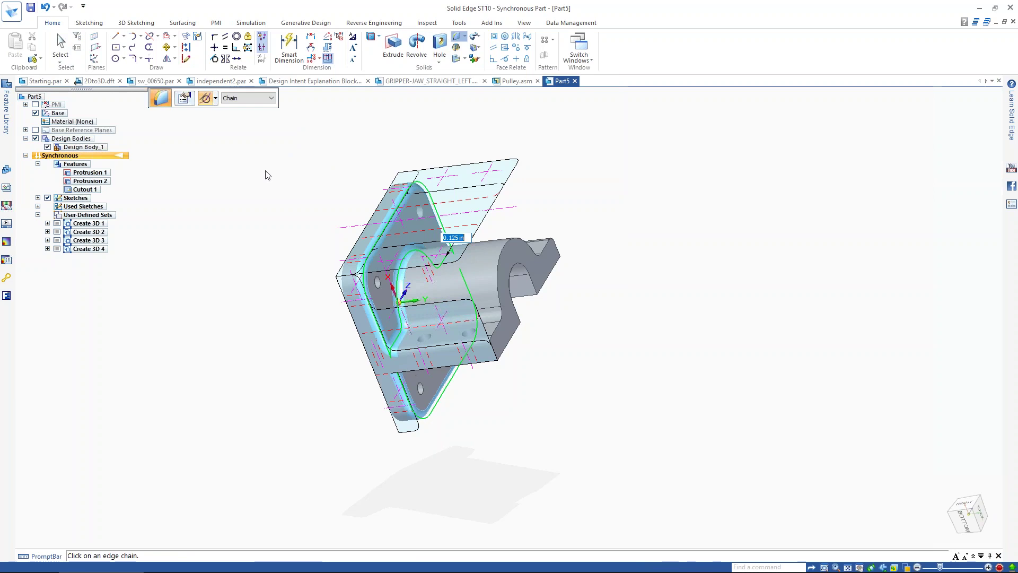
pyautogui.click(522, 249)
pyautogui.press('Return')
pyautogui.press('Return')
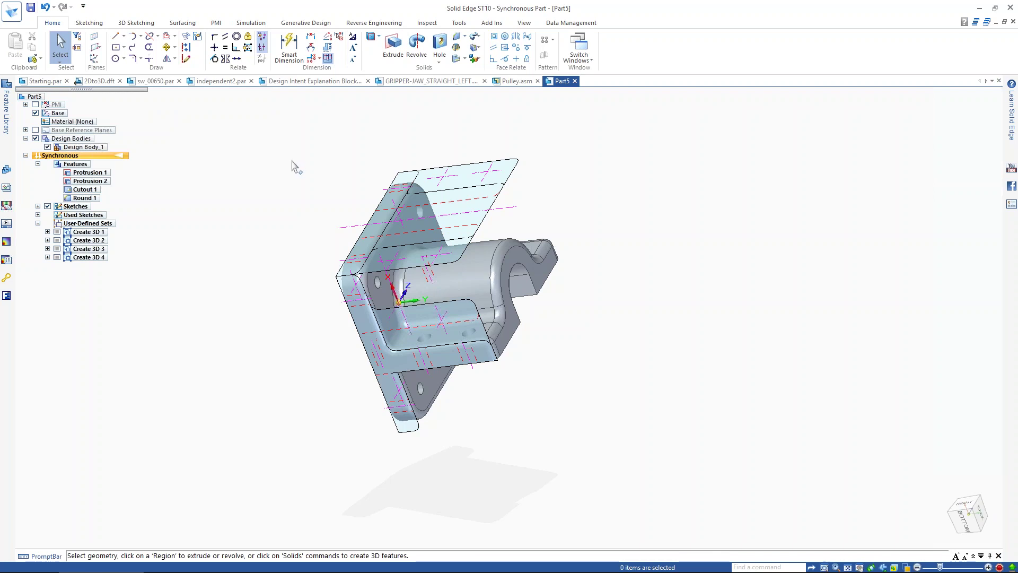
# Step: Hide all sketches and the base coordinate system so only the solid mounting block is displayed
pyautogui.click(47, 207)
pyautogui.click(35, 113)
pyautogui.moveTo(239, 191); pyautogui.dragTo(229, 166, button='middle')
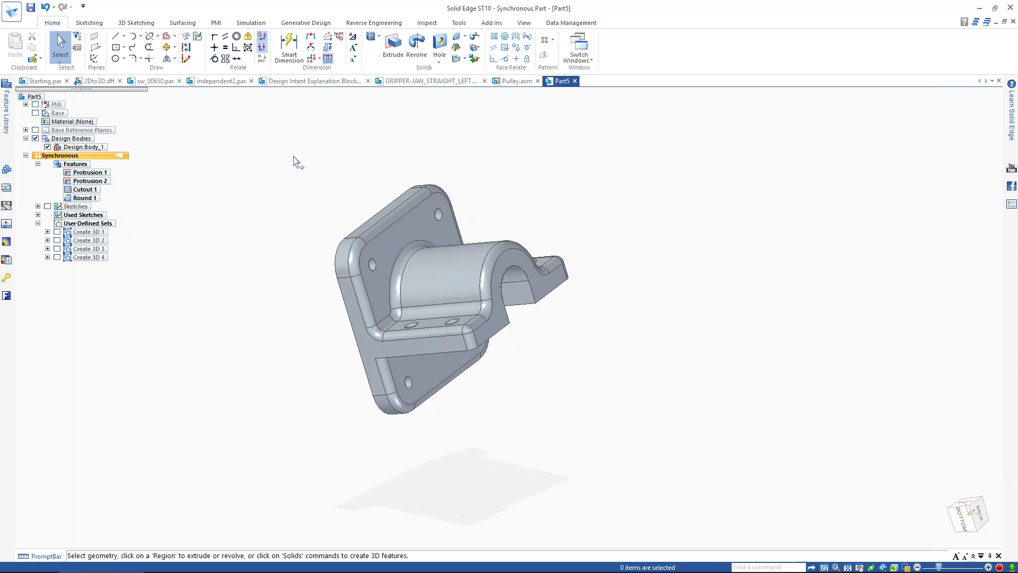
pyautogui.moveTo(287, 161); pyautogui.dragTo(289, 177, button='middle')
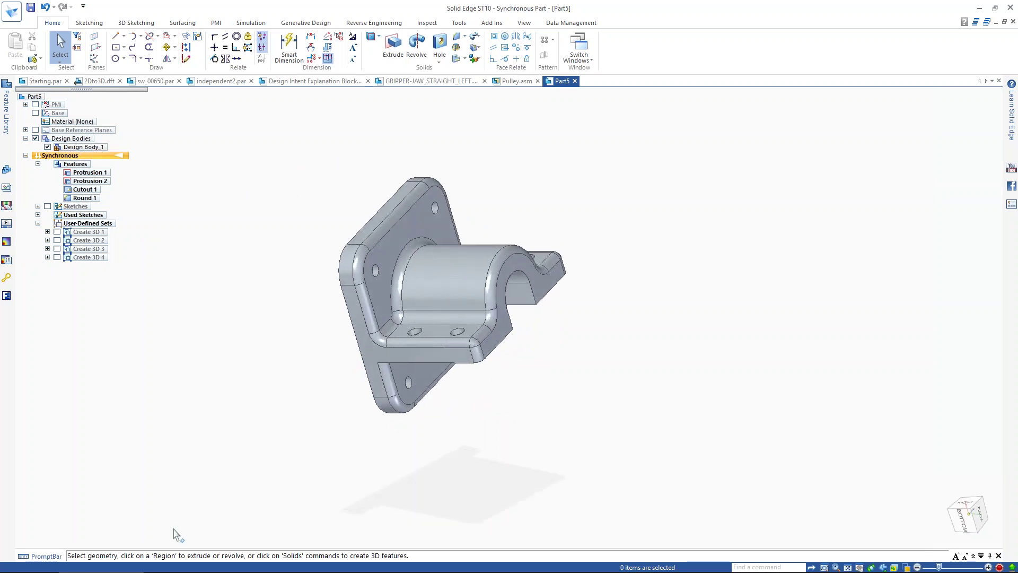
pyautogui.moveTo(185, 554)
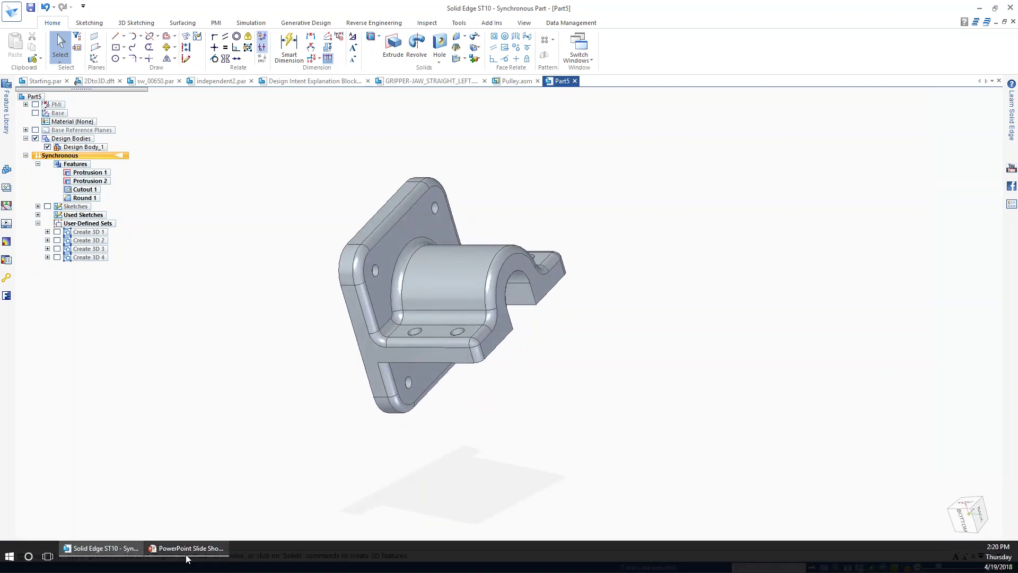
pyautogui.click(186, 555)
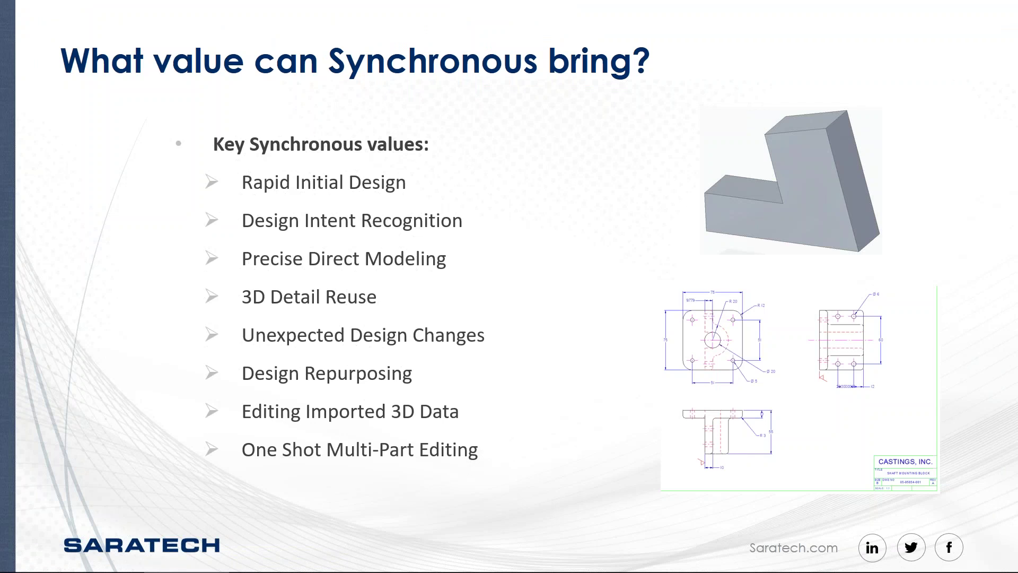
pyautogui.press('Right')
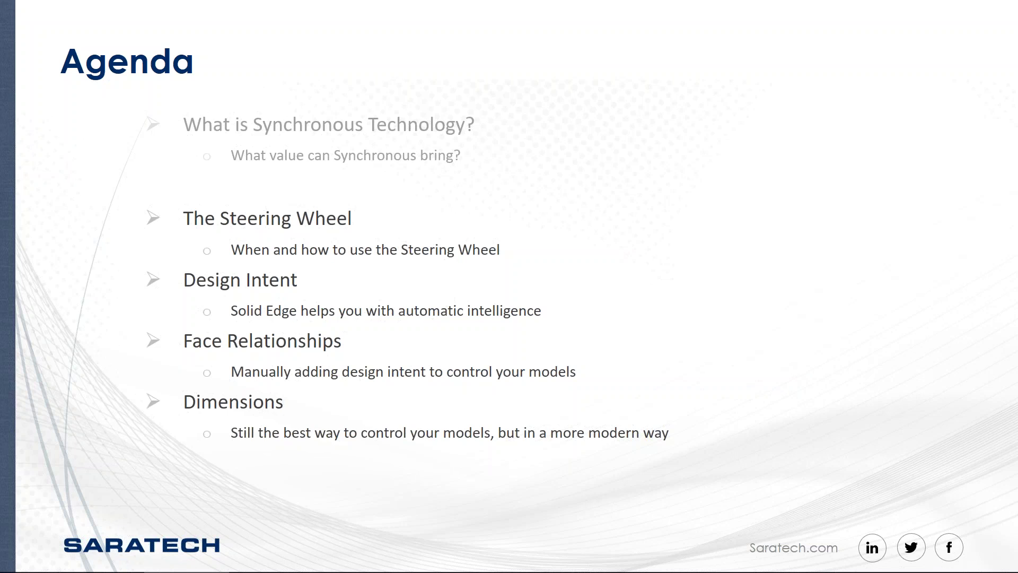
pyautogui.press('Right')
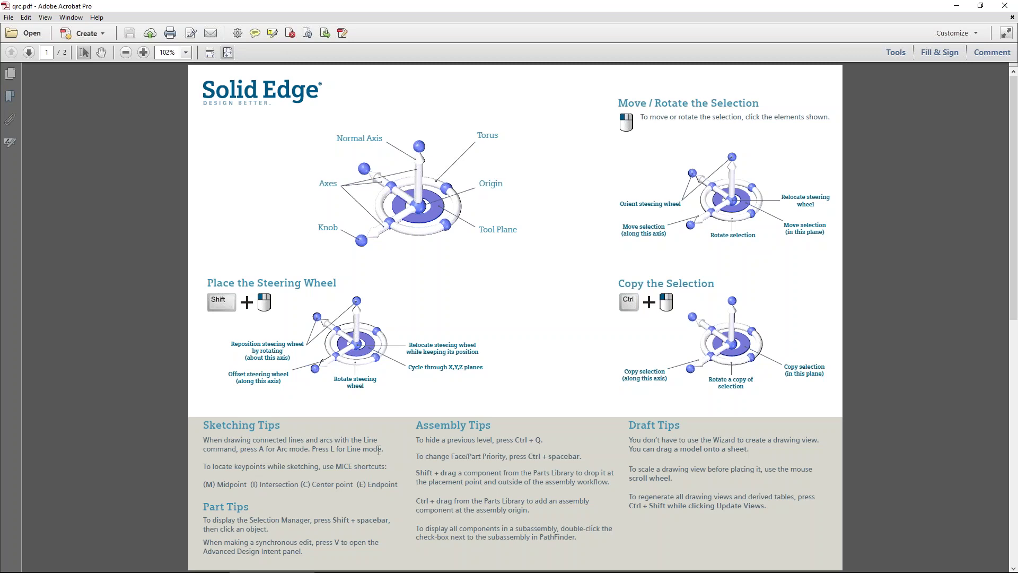
pyautogui.scroll(-1, 379, 451)
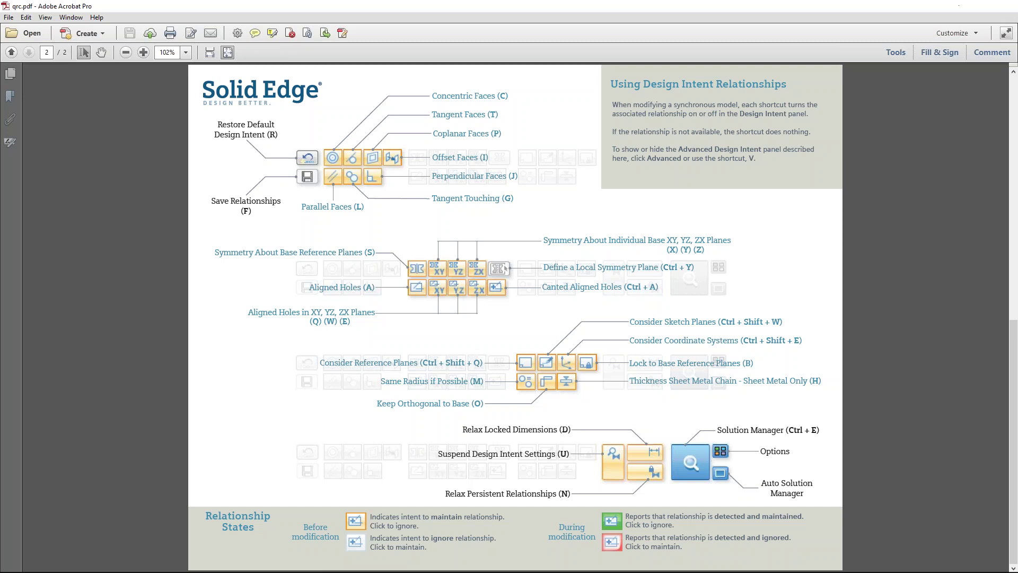
pyautogui.hotkey('alt', 'Tab')
pyautogui.click(162, 296)
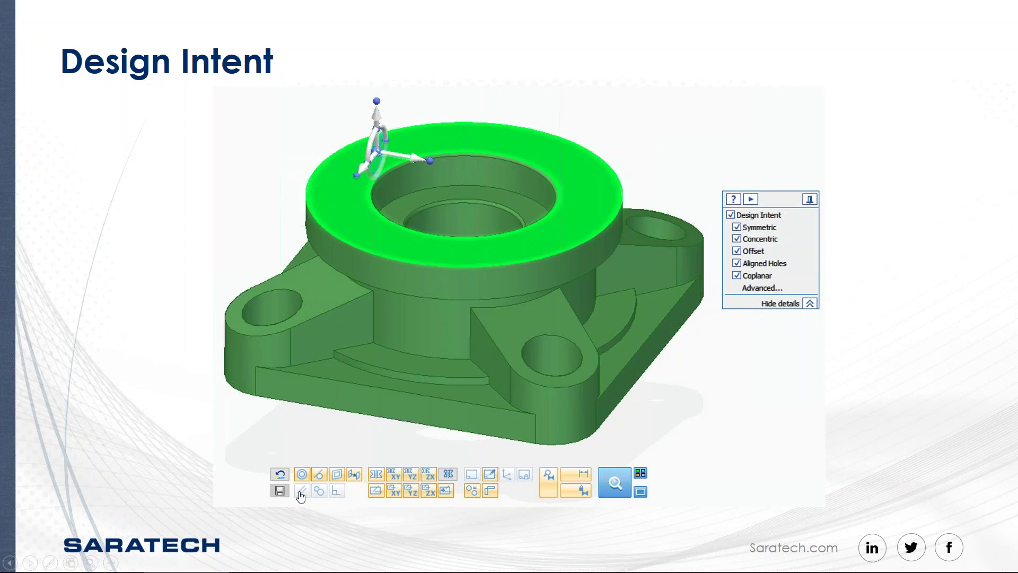
# Step: Switch to Solid Edge with the part sw_00650.par in view
pyautogui.click(447, 364)
pyautogui.click(549, 355)
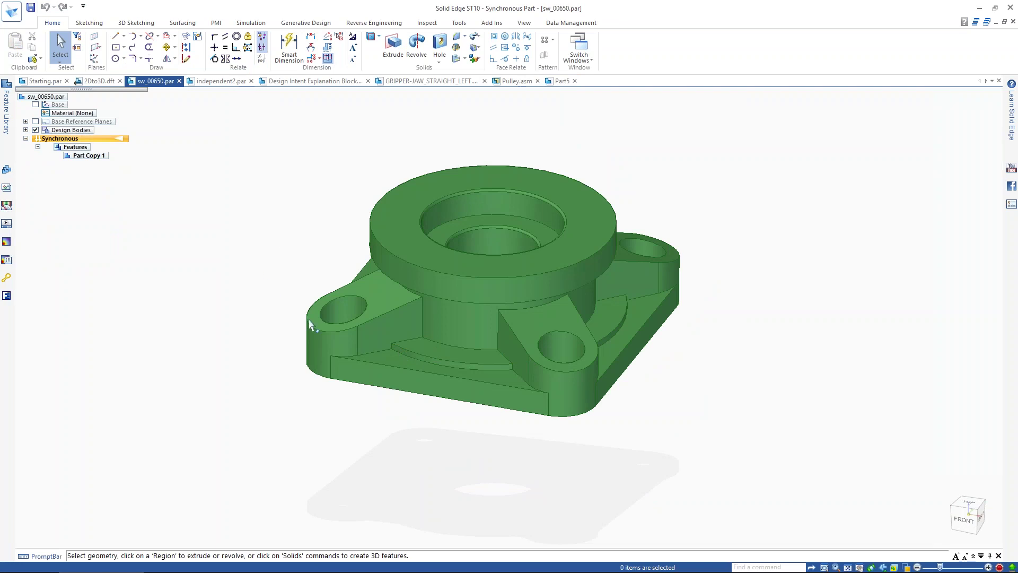
pyautogui.keyDown('shift'); pyautogui.moveTo(280, 248); pyautogui.dragTo(272, 286, button='middle'); pyautogui.keyUp('shift')
# Step: Try to move only the top face of the circular flange upward about 0.16 in with the steering wheel
pyautogui.click(372, 246)
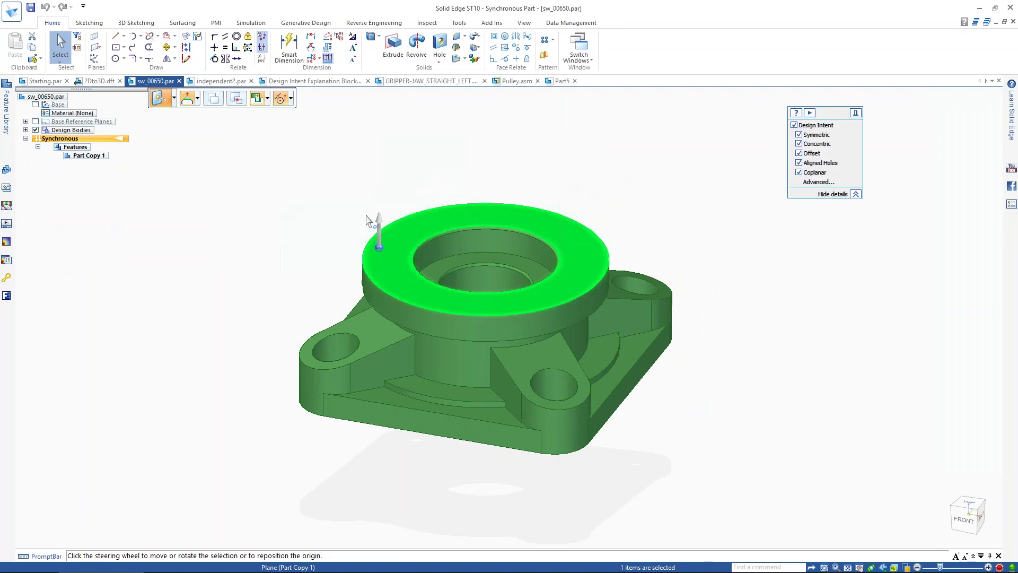
pyautogui.click(378, 233)
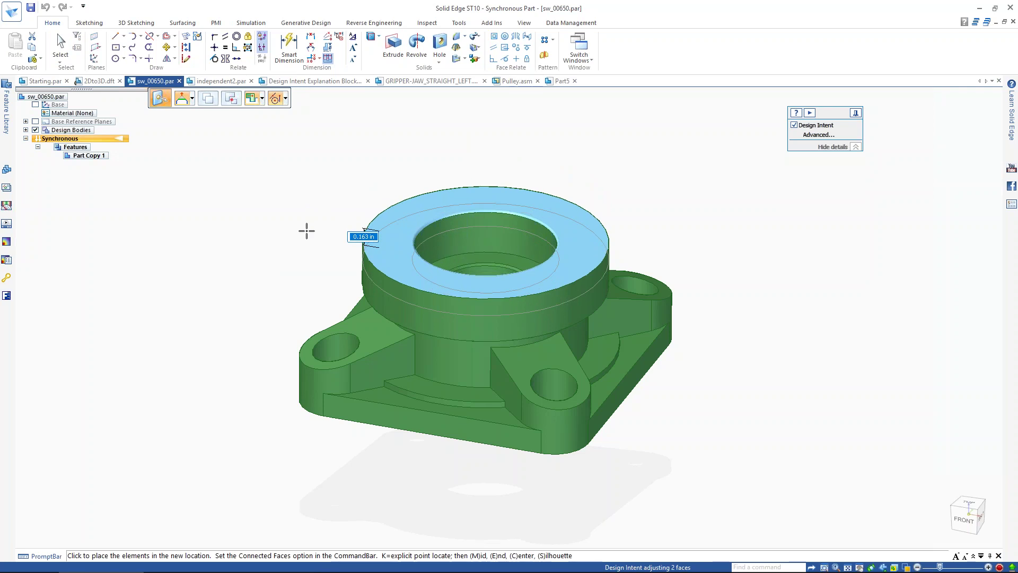
pyautogui.click(308, 229)
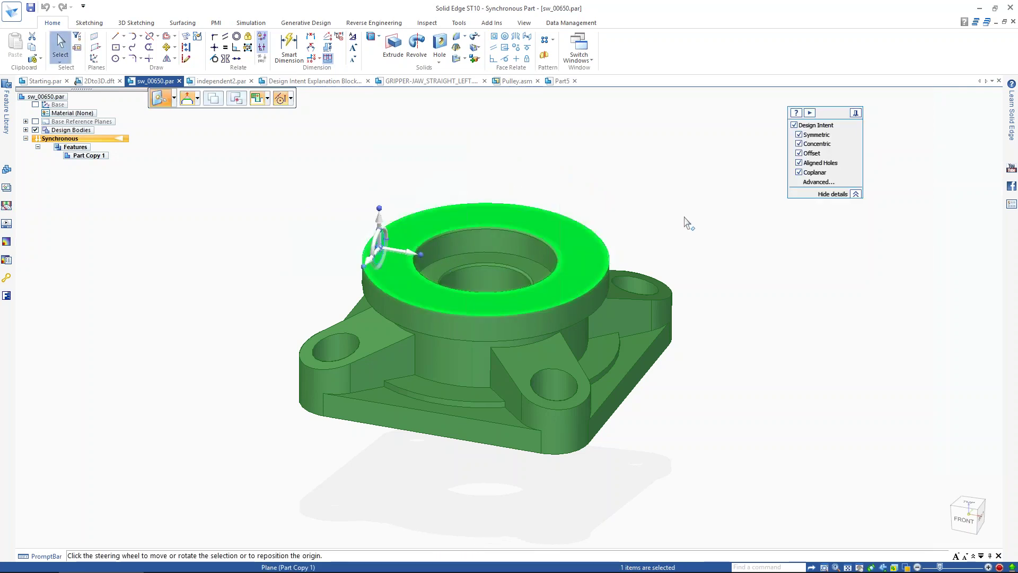
pyautogui.click(687, 239)
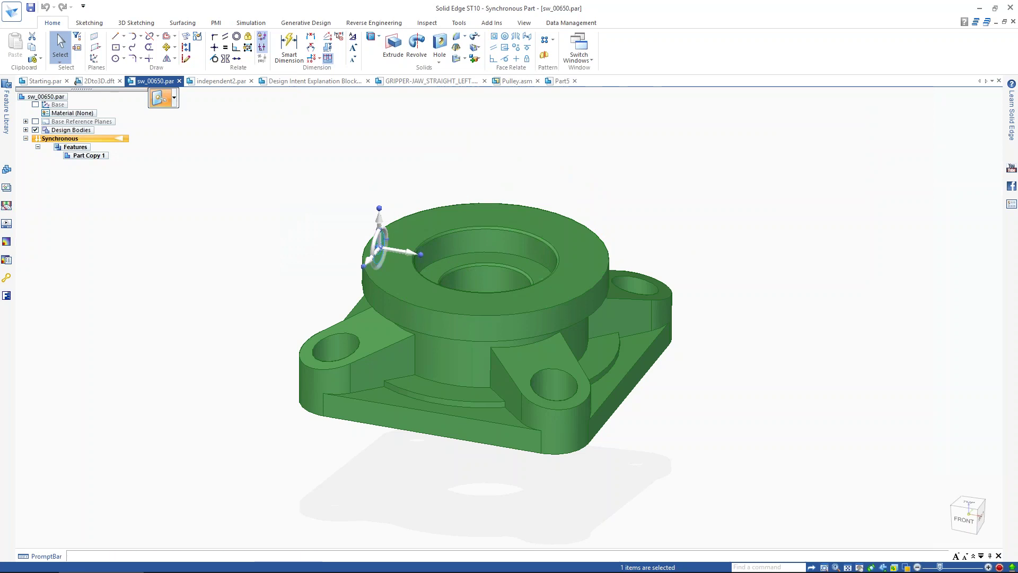
# Step: Select the circular flange's underside and top faces and move them together about 0.6 in upward, lengthening the hub
pyautogui.moveTo(687, 239); pyautogui.dragTo(668, 179, button='middle')
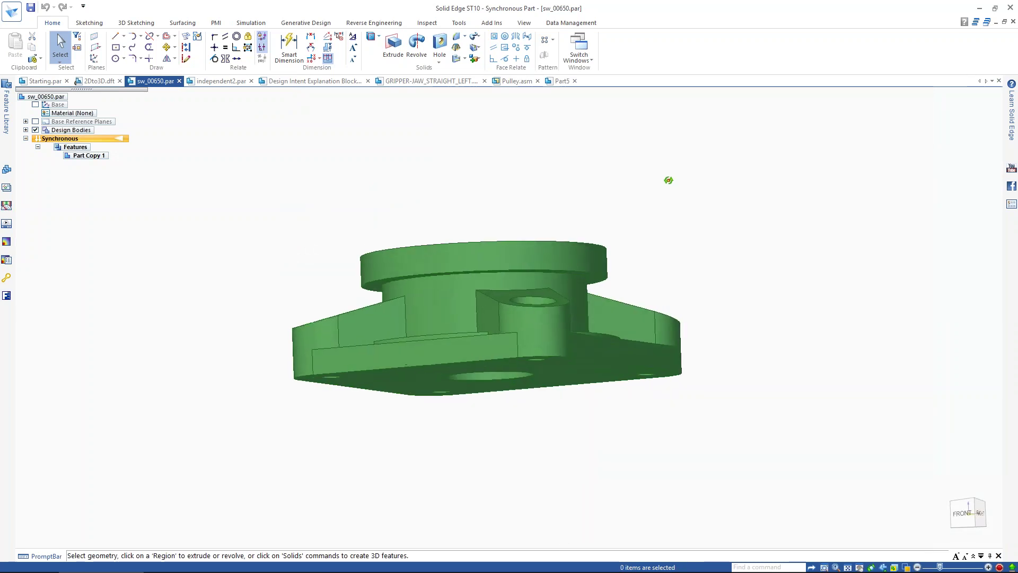
pyautogui.click(593, 285)
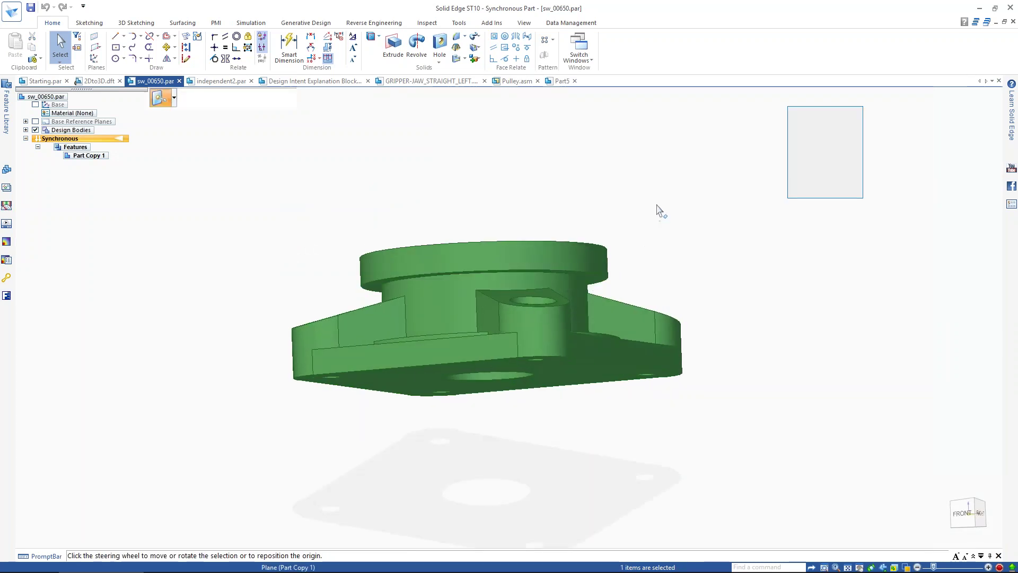
pyautogui.moveTo(657, 206); pyautogui.dragTo(666, 243, button='middle')
pyautogui.keyDown('ctrl'); pyautogui.click(588, 235); pyautogui.keyUp('ctrl')
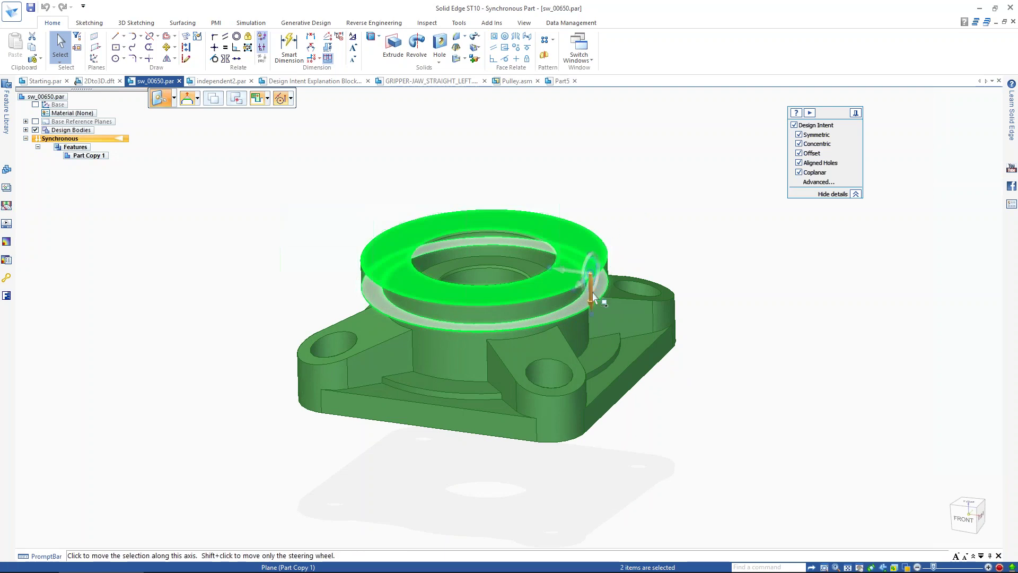
pyautogui.click(593, 294)
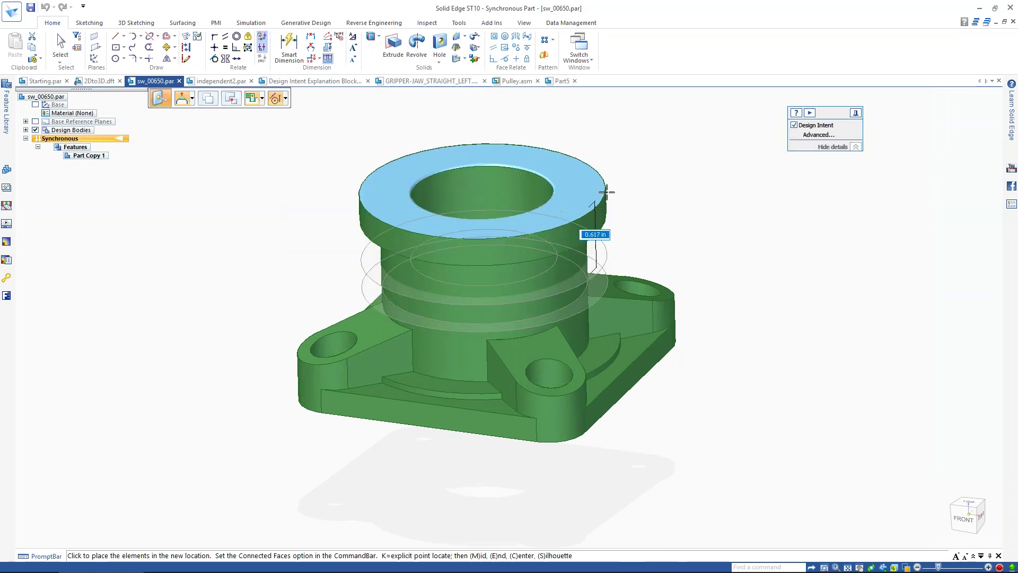
pyautogui.click(655, 208)
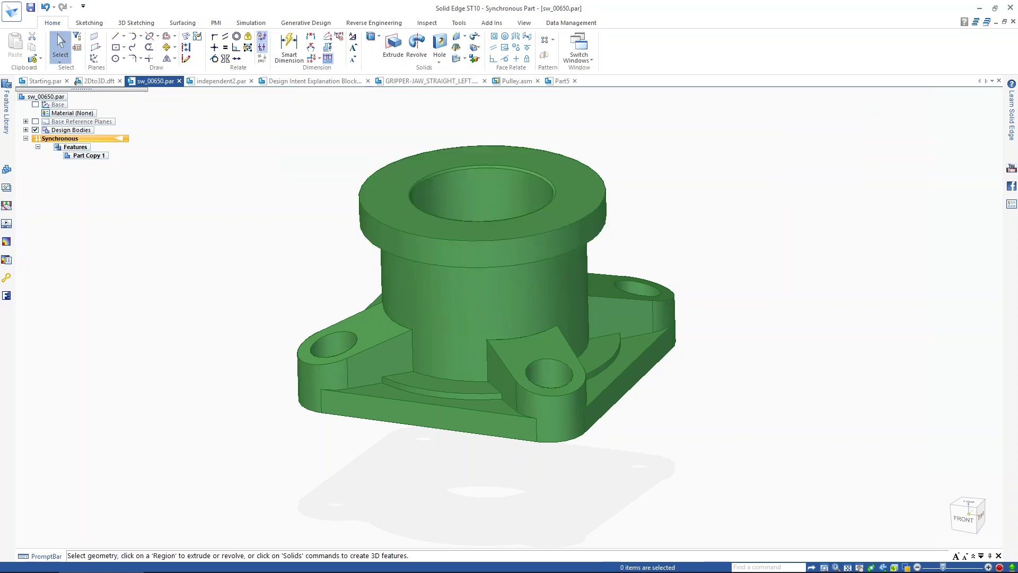
pyautogui.scroll(-2, 651, 235)
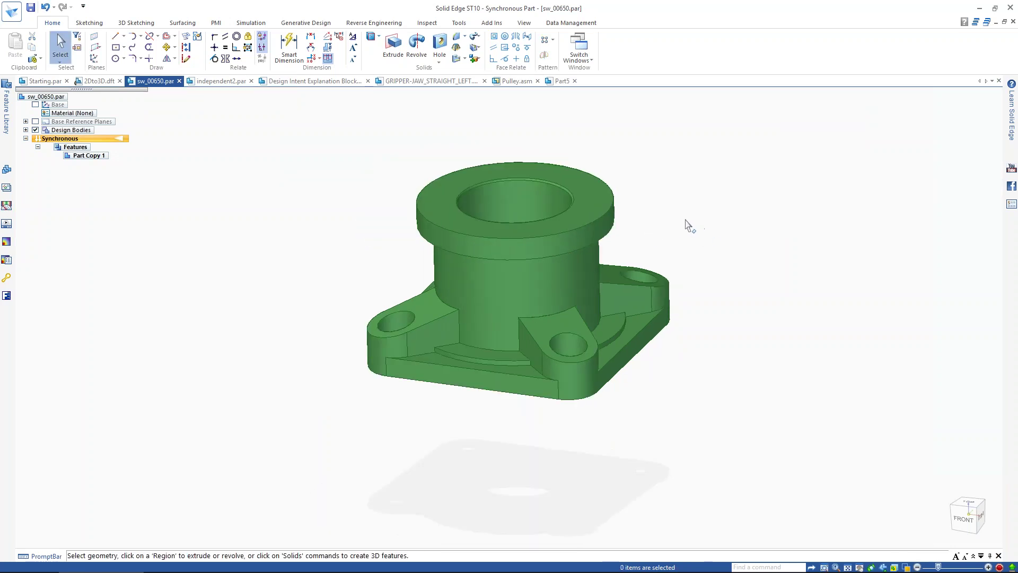
pyautogui.moveTo(684, 228); pyautogui.dragTo(676, 254, button='middle')
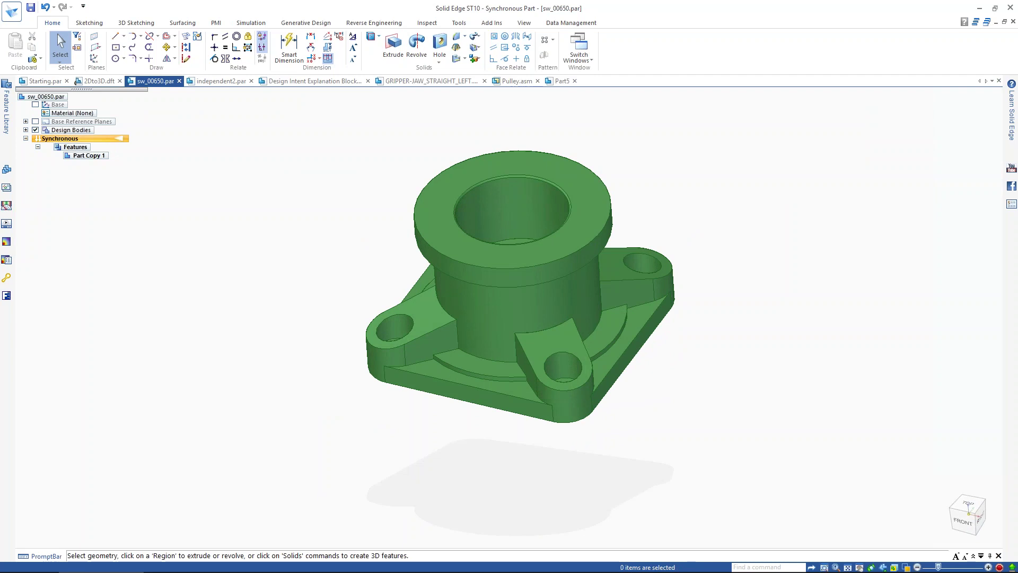
# Step: Try to move a base corner hole with the steering wheel, keeping Symmetric on but Concentric off in Design Intent
pyautogui.click(655, 263)
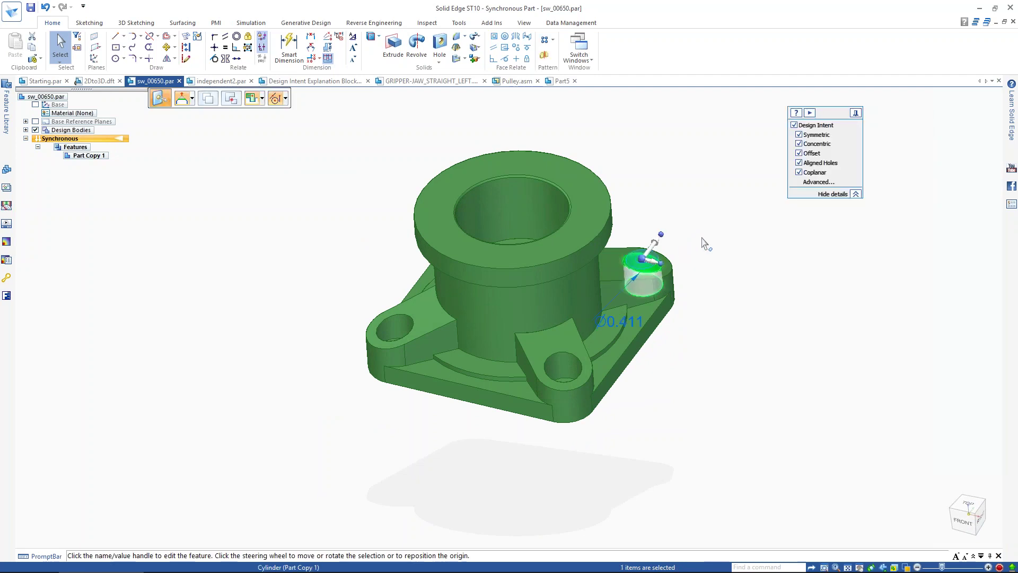
pyautogui.click(635, 263)
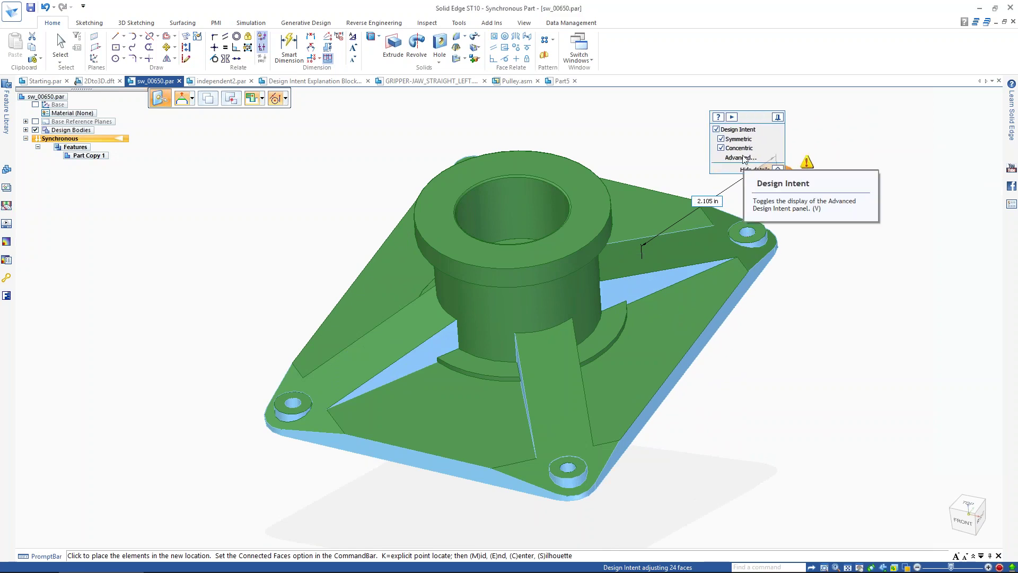
pyautogui.click(741, 157)
pyautogui.moveTo(647, 261); pyautogui.dragTo(676, 249, button='middle')
pyautogui.click(393, 523)
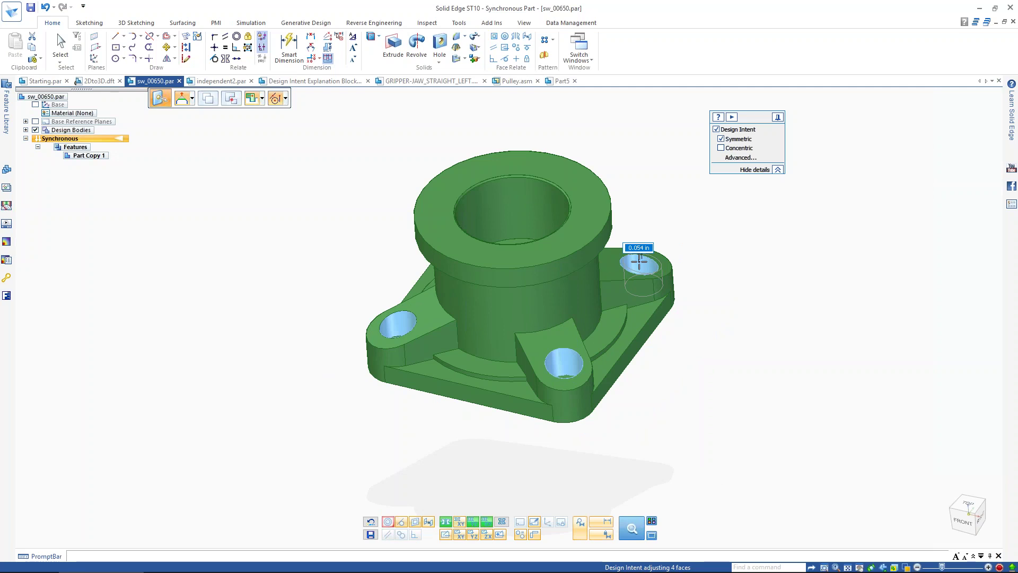
pyautogui.click(638, 261)
pyautogui.press('Escape')
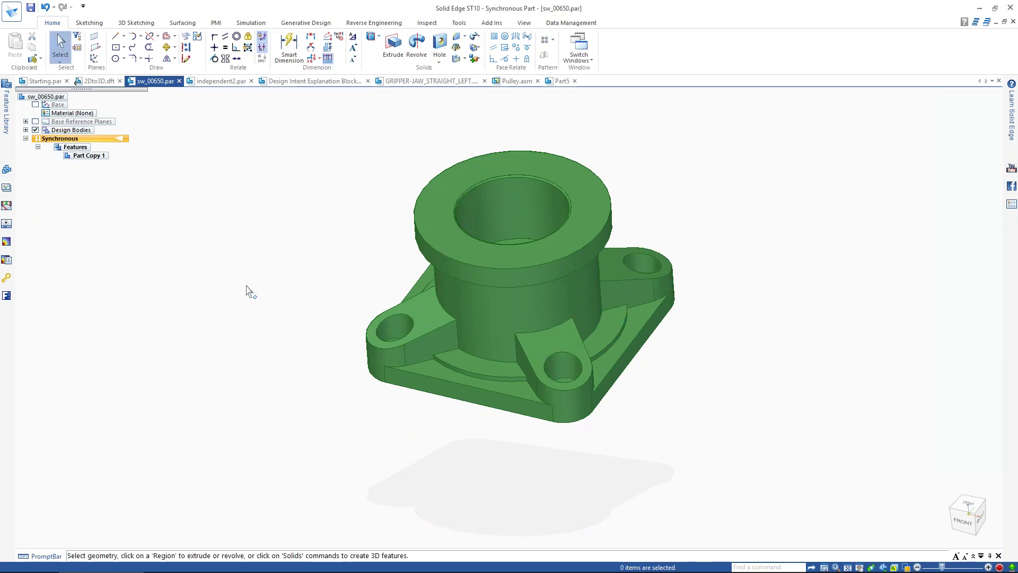
# Step: Create a new assembly from the active part sw_00650.par, declining to save changes to the part
pyautogui.keyDown('shift'); pyautogui.moveTo(248, 293); pyautogui.dragTo(216, 310, button='middle'); pyautogui.keyUp('shift')
pyautogui.scroll(-1, 195, 306)
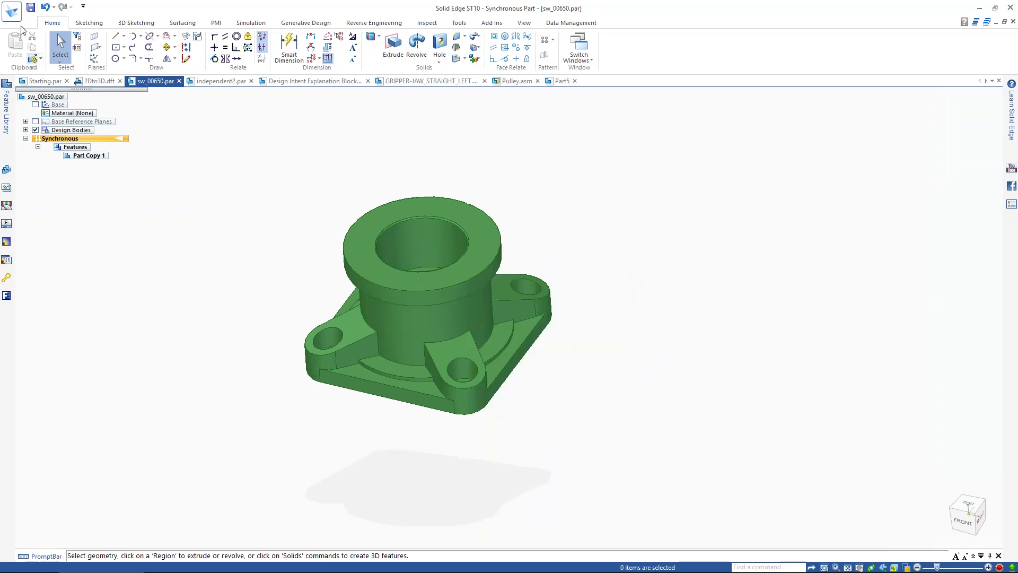
pyautogui.click(12, 10)
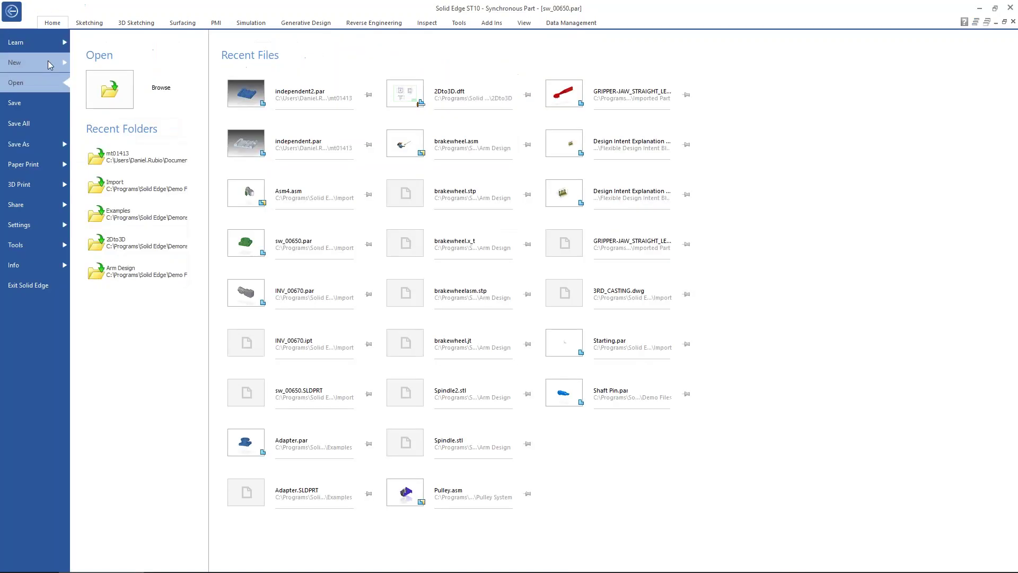
pyautogui.click(14, 62)
pyautogui.click(185, 192)
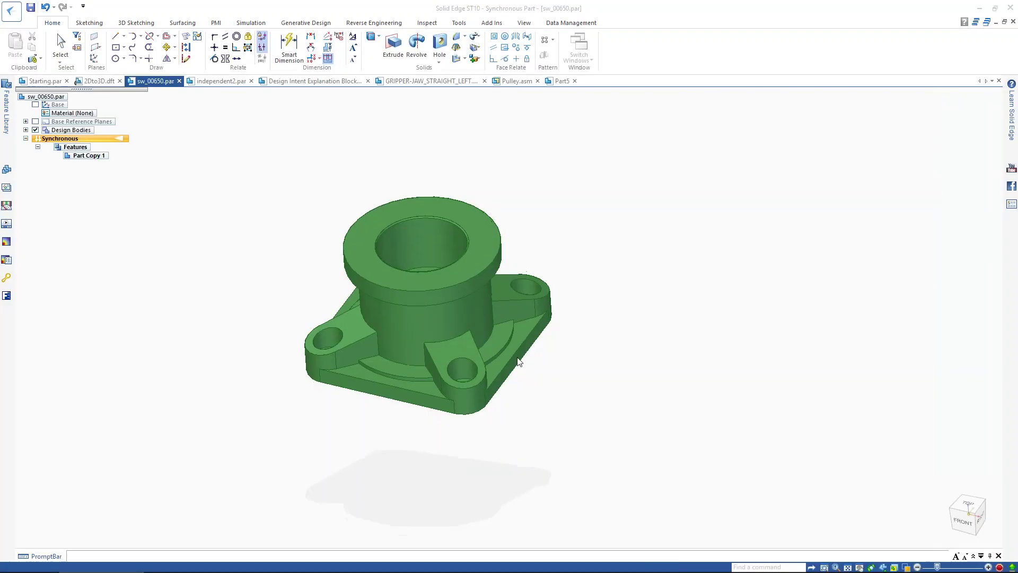
pyautogui.click(497, 318)
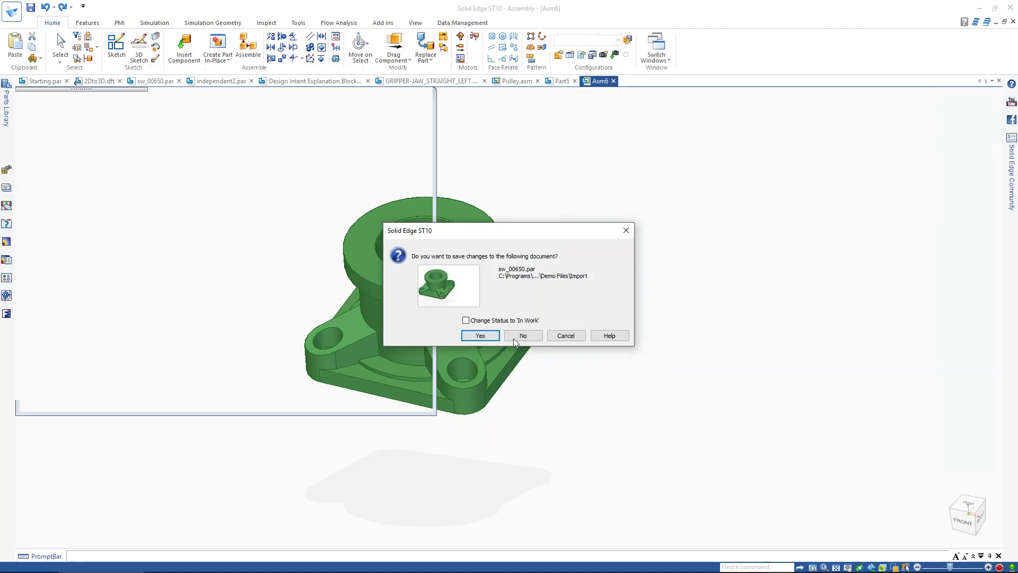
pyautogui.click(513, 338)
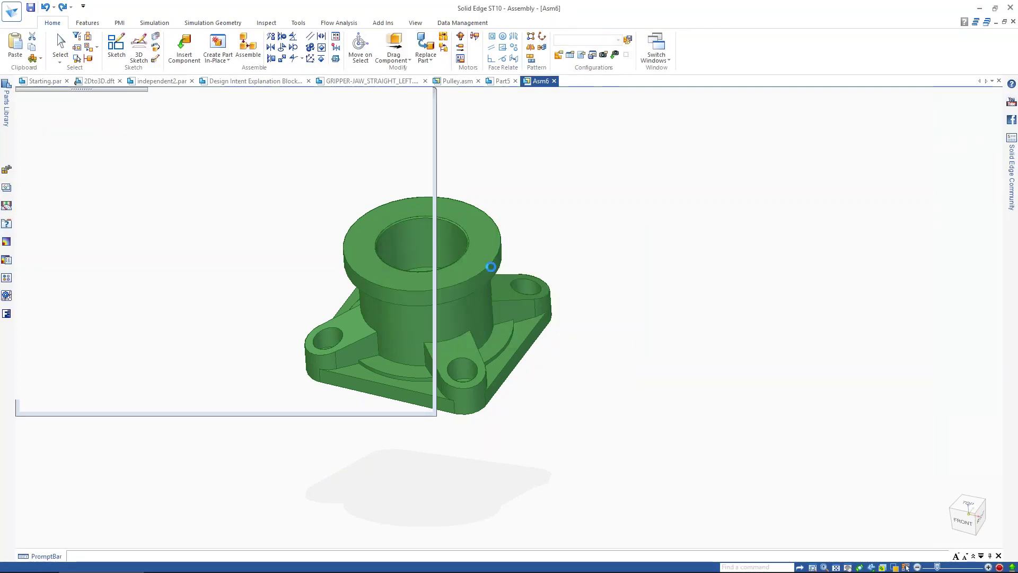
# Step: Insert INV_00670.par from the Import folder into the assembly, placing it beside the green part without relationships
pyautogui.click(190, 50)
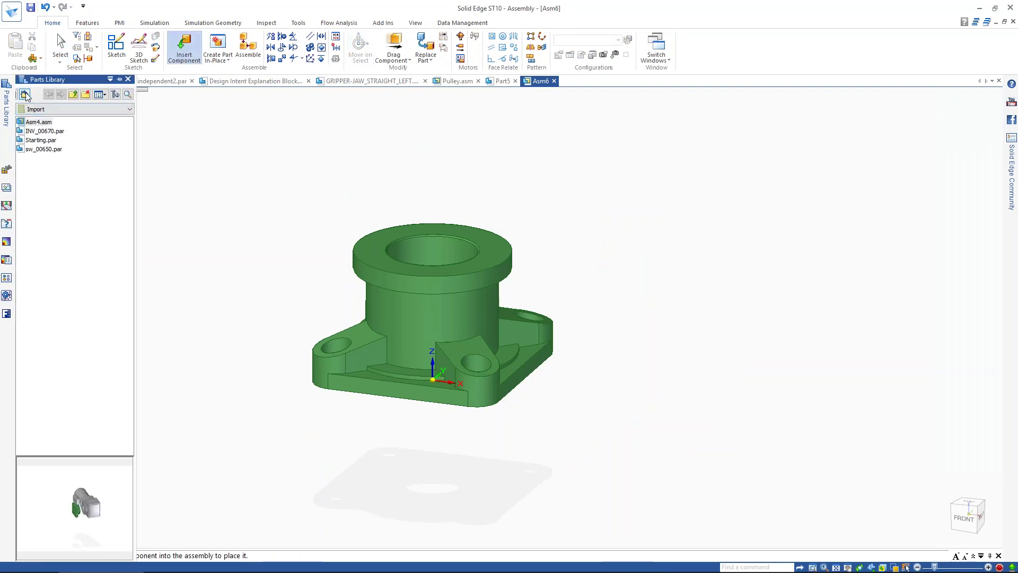
pyautogui.click(40, 132)
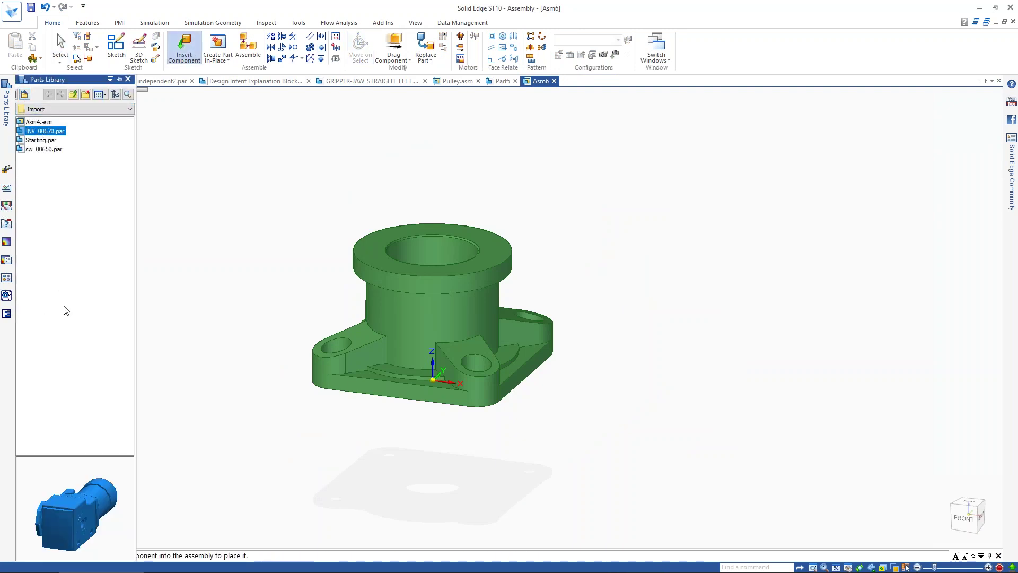
pyautogui.moveTo(86, 480); pyautogui.dragTo(125, 513)
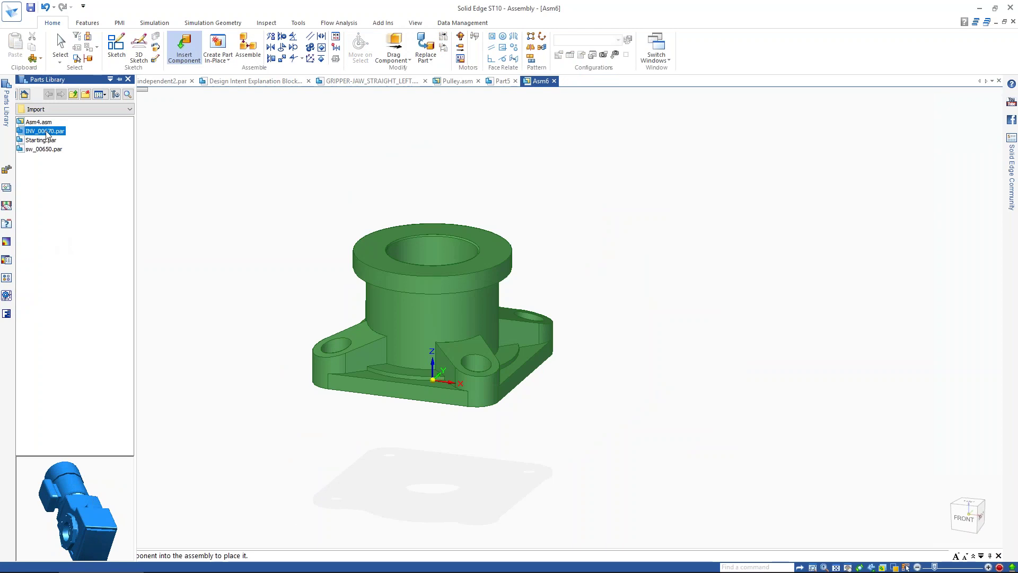
pyautogui.moveTo(720, 175); pyautogui.dragTo(689, 228)
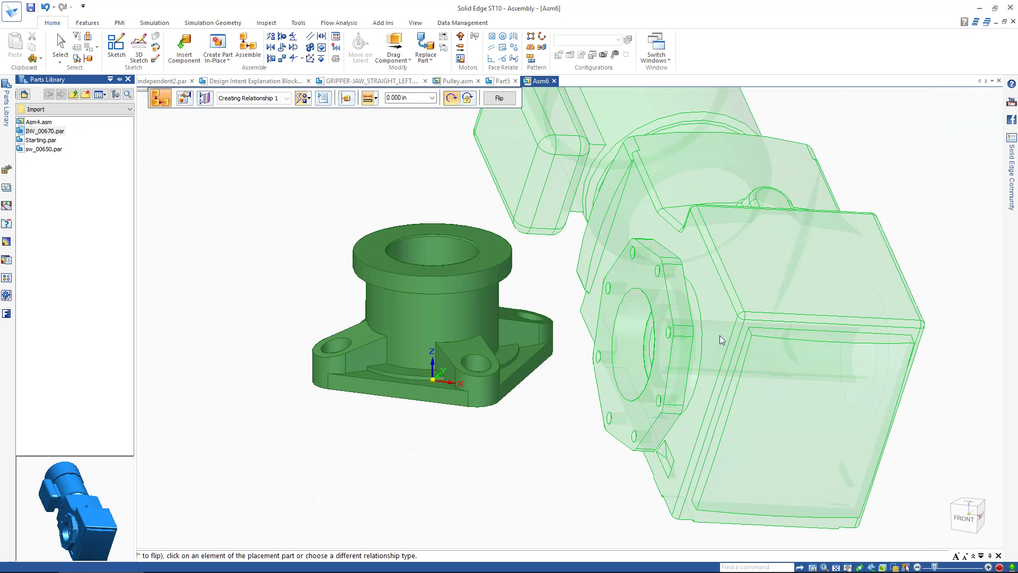
pyautogui.press('Escape')
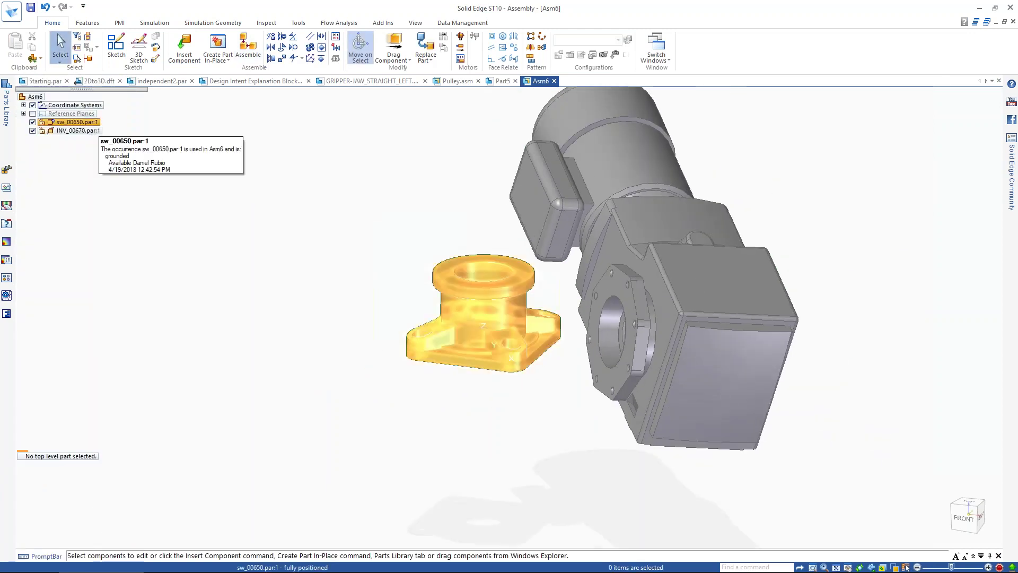
# Step: Remove the ground relationship from sw_00650.par and ground the gearmotor INV_00670.par instead
pyautogui.click(77, 122)
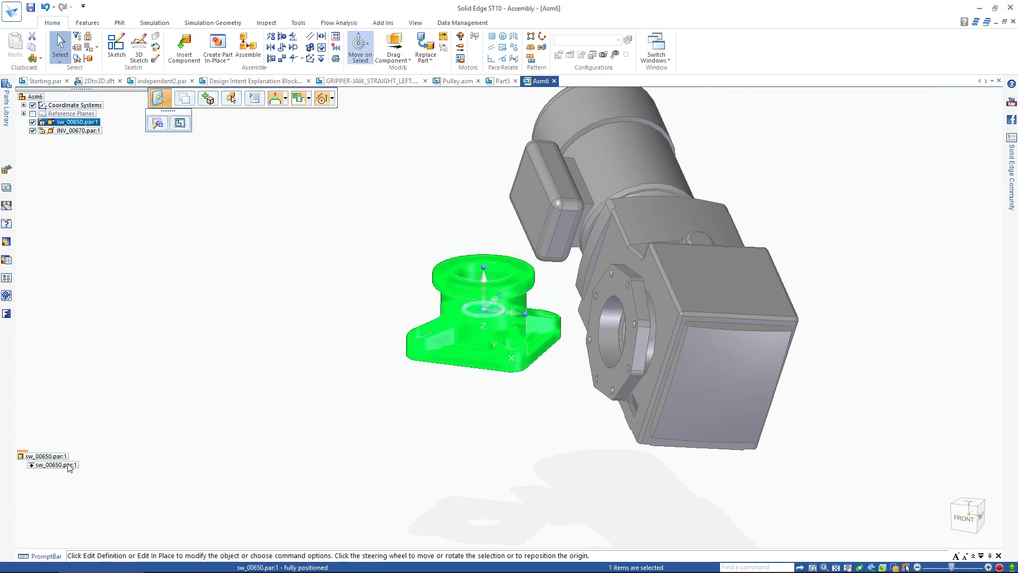
pyautogui.press('Escape')
pyautogui.click(322, 62)
pyautogui.click(608, 200)
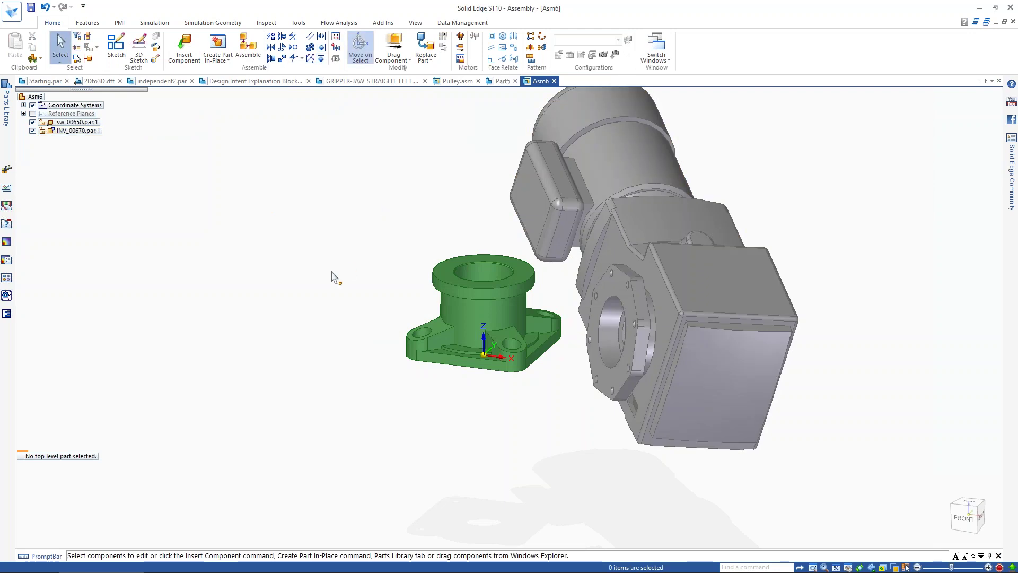
# Step: Align the hub bore of sw_00650.par with the gearmotor's flange bore and flip the part so its round flange faces the motor
pyautogui.click(271, 36)
pyautogui.click(481, 278)
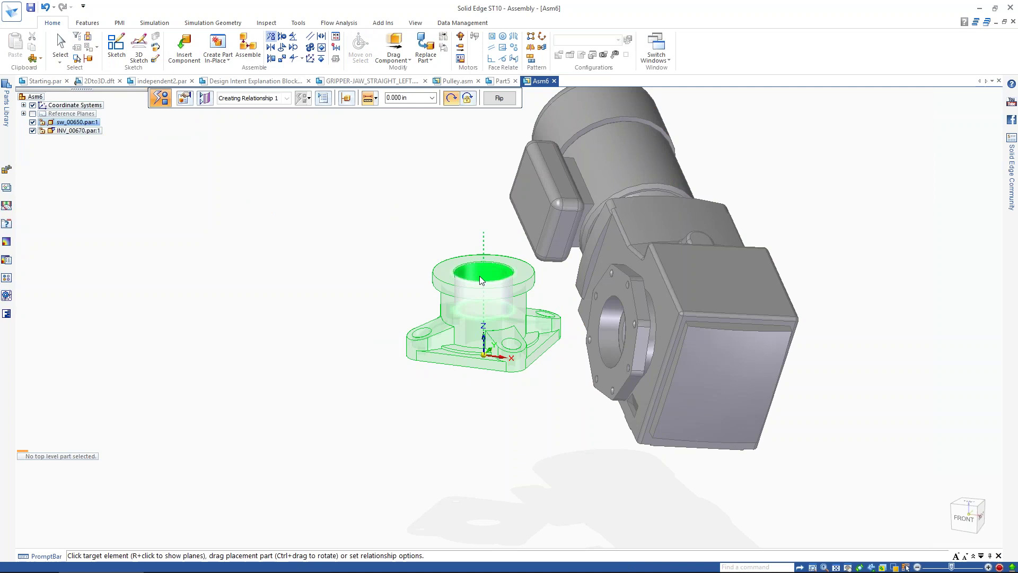
pyautogui.click(606, 326)
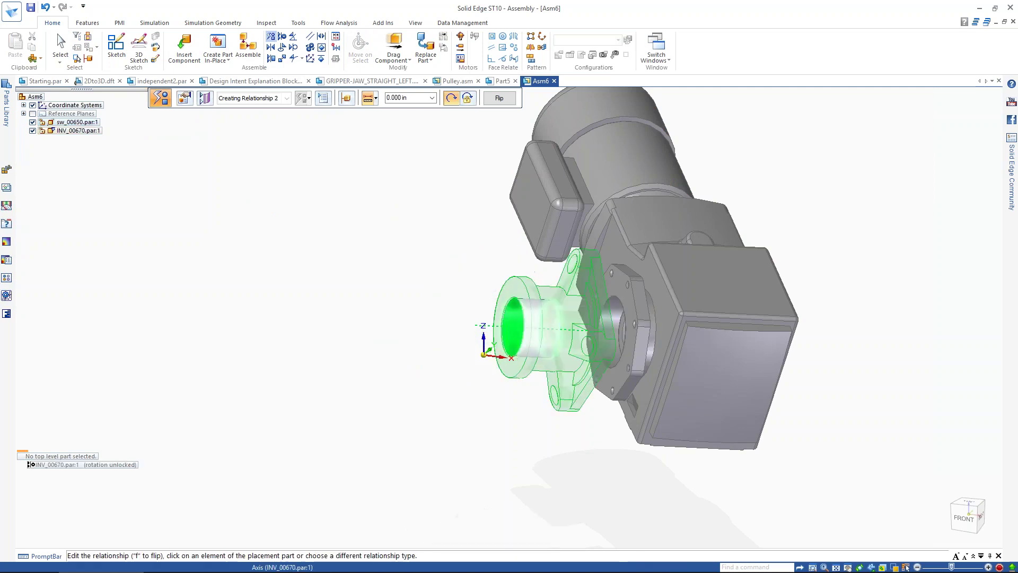
pyautogui.press('f')
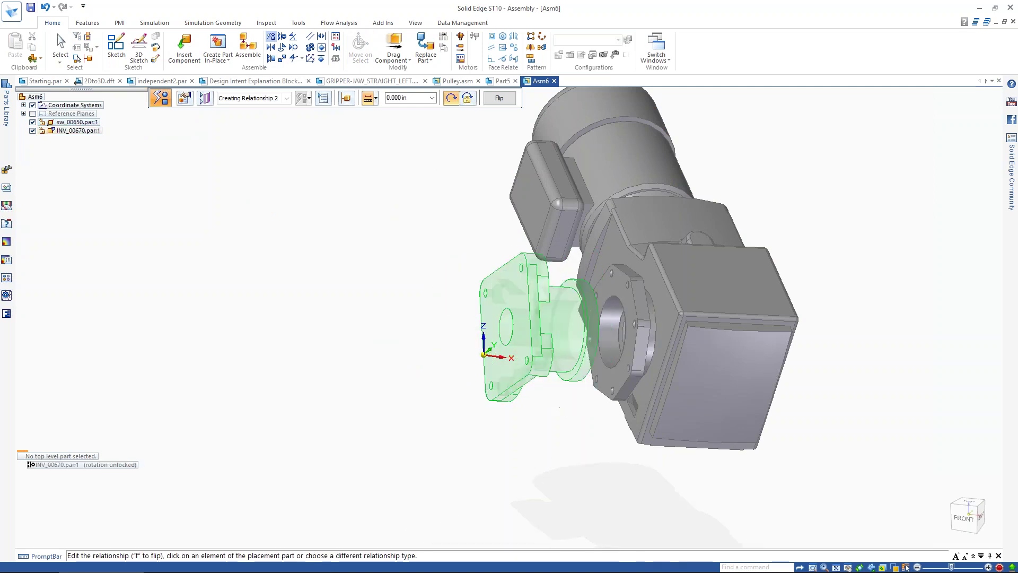
# Step: Orient sw_00650.par about the bore axis by relating a flat side face of its base to the gearbox's top face
pyautogui.click(536, 294)
pyautogui.click(698, 268)
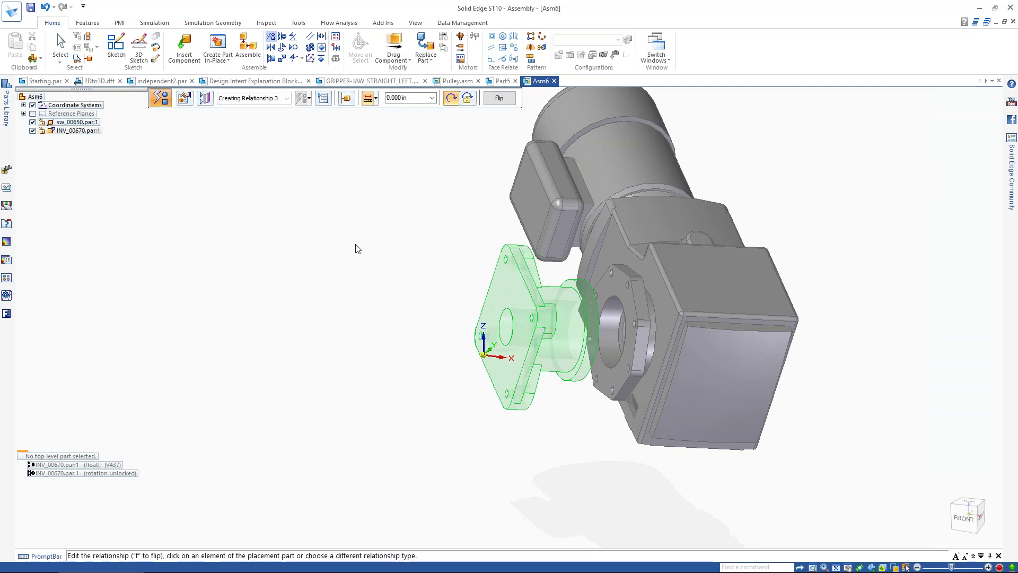
pyautogui.press('Escape')
# Step: Hide the coordinate systems of the assembly
pyautogui.moveTo(345, 252); pyautogui.dragTo(373, 234, button='middle')
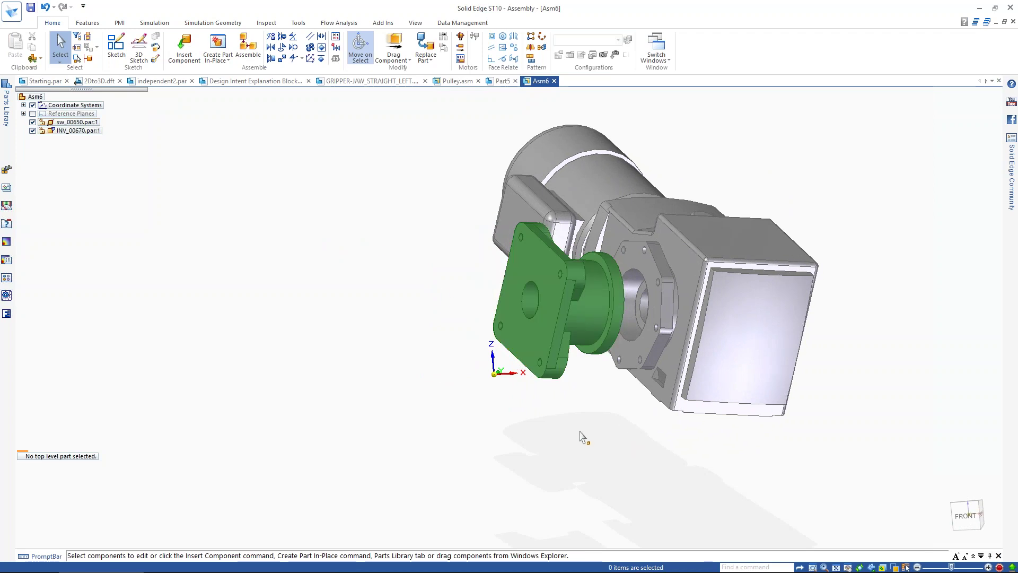
pyautogui.keyDown('shift'); pyautogui.moveTo(566, 430); pyautogui.dragTo(445, 428, button='middle'); pyautogui.keyUp('shift')
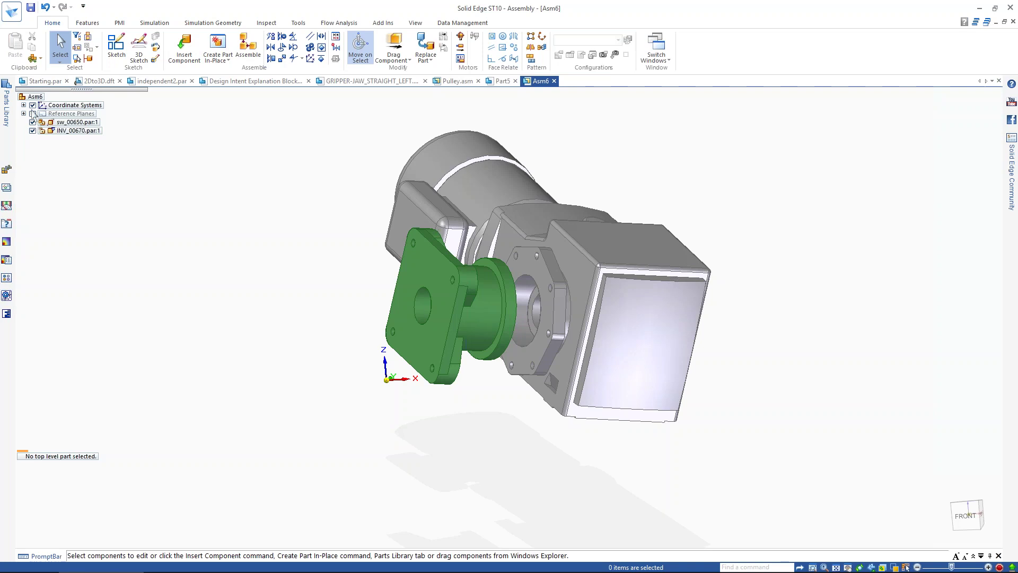
pyautogui.click(32, 105)
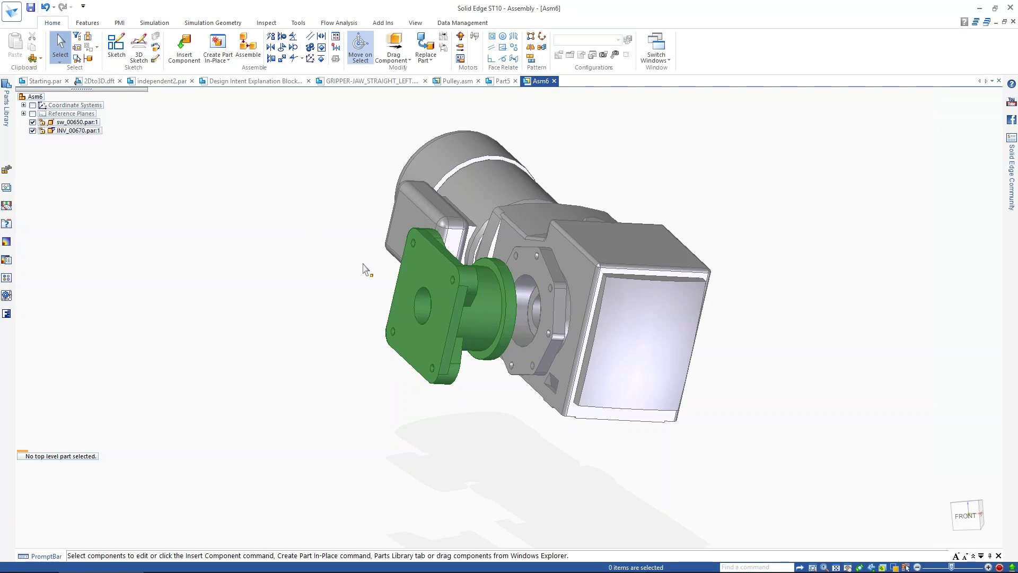
# Step: Open sw_00650.par for editing in place within the assembly
pyautogui.click(83, 122)
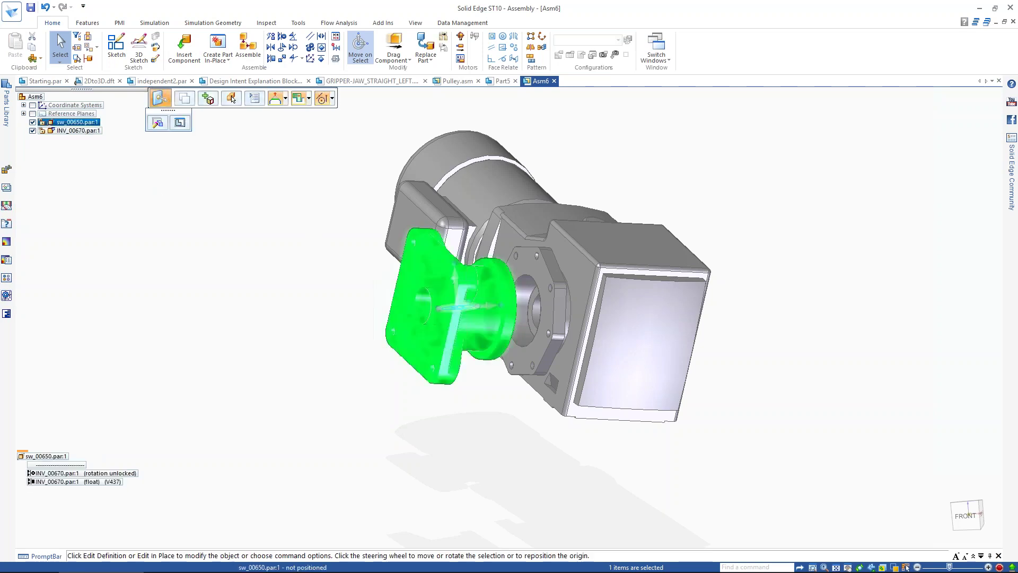
pyautogui.click(180, 122)
pyautogui.press('Return')
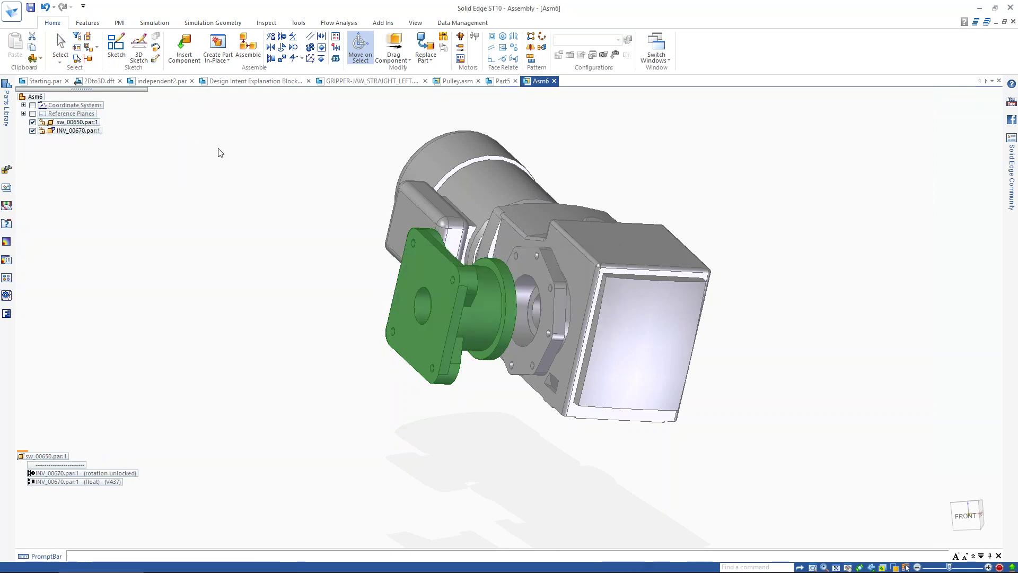
pyautogui.click(705, 366)
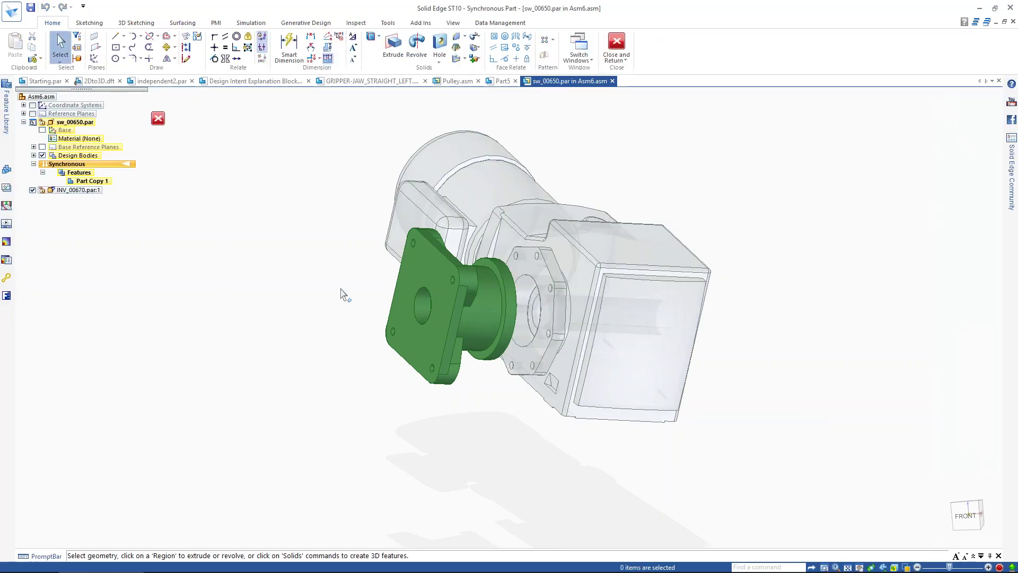
# Step: Start an Extrude from the gearmotor's octagonal mounting face, using Face selection
pyautogui.scroll(2, 344, 294)
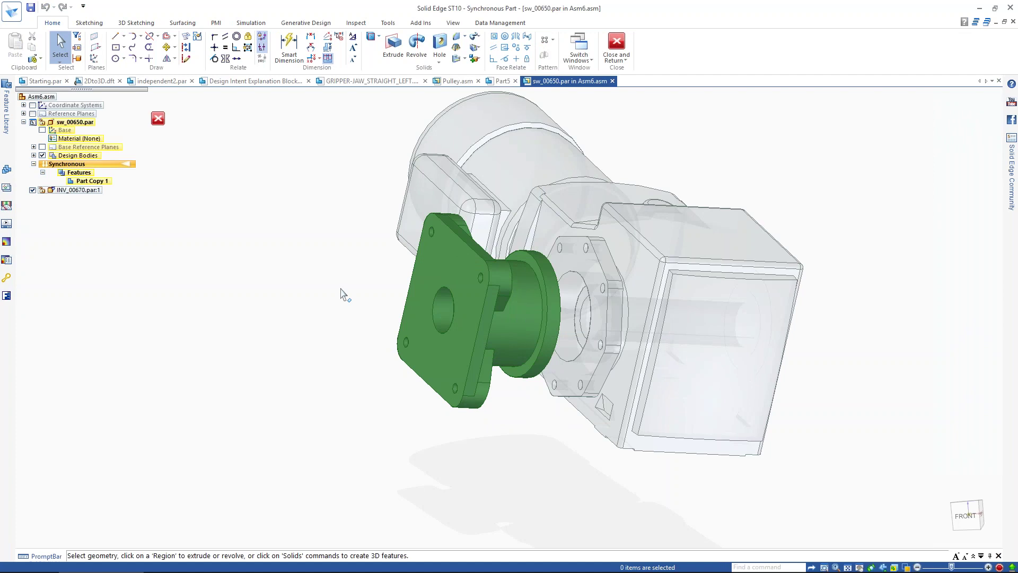
pyautogui.click(393, 47)
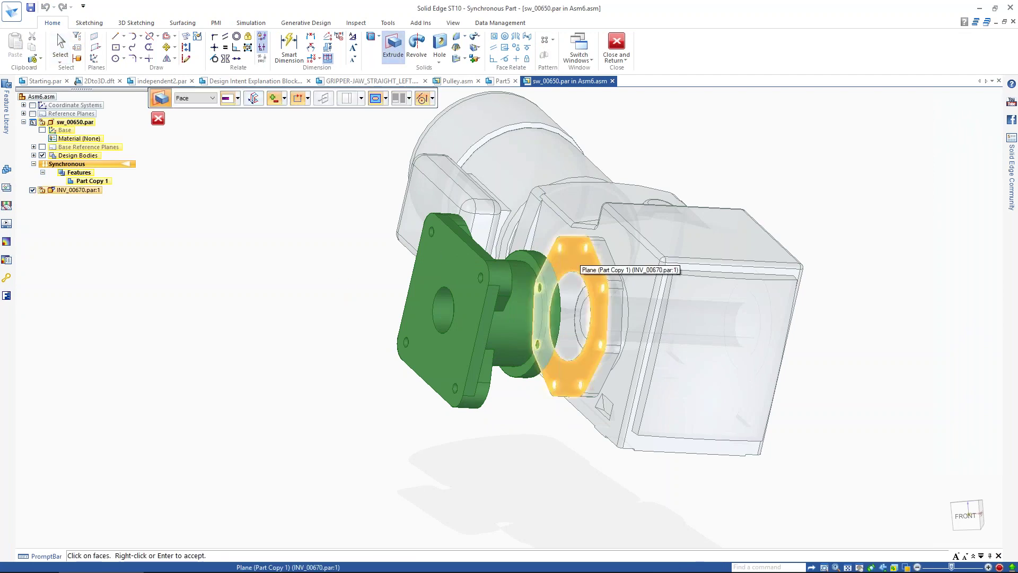
pyautogui.click(572, 258)
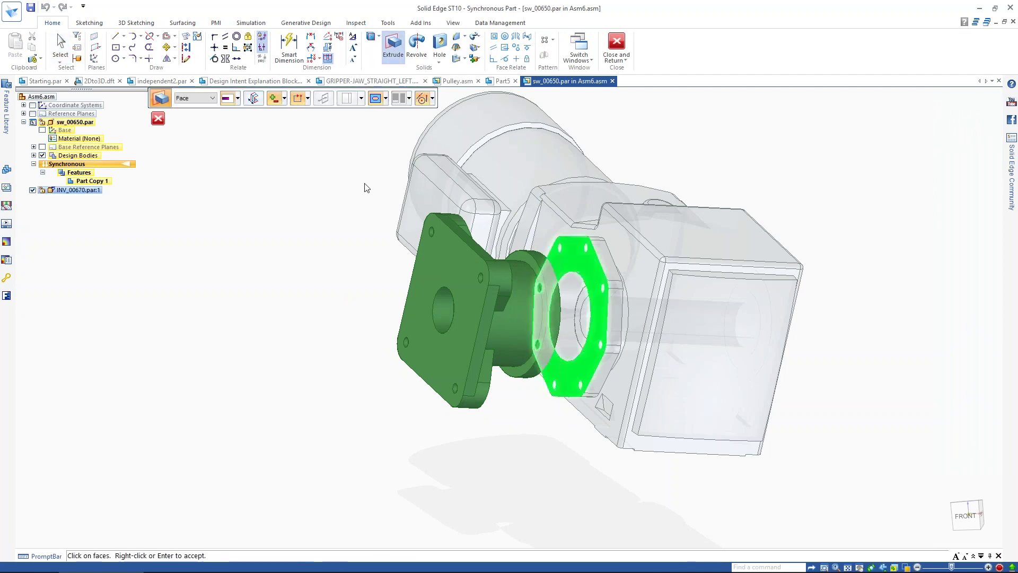
pyautogui.rightClick(373, 166)
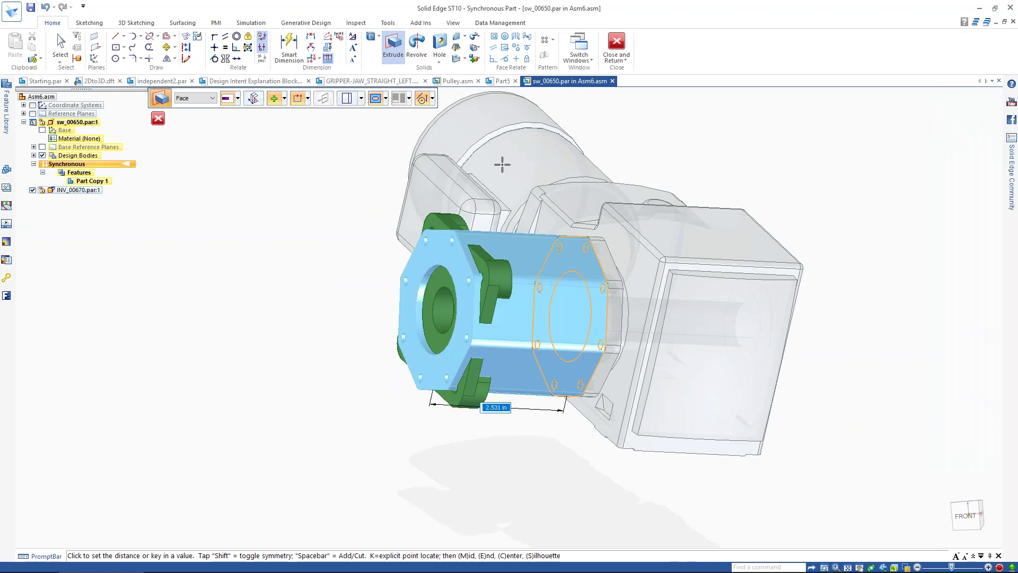
# Step: Preview the extrusion using only the face's outer boundary, and with only its internal hole loops
pyautogui.click(386, 98)
pyautogui.rightClick(509, 136)
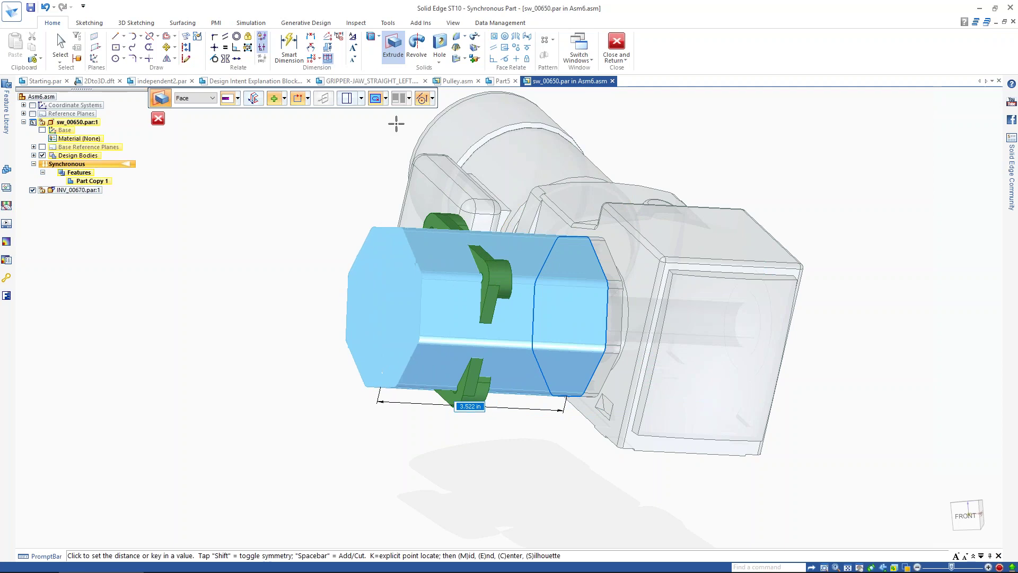
pyautogui.click(386, 99)
pyautogui.click(386, 133)
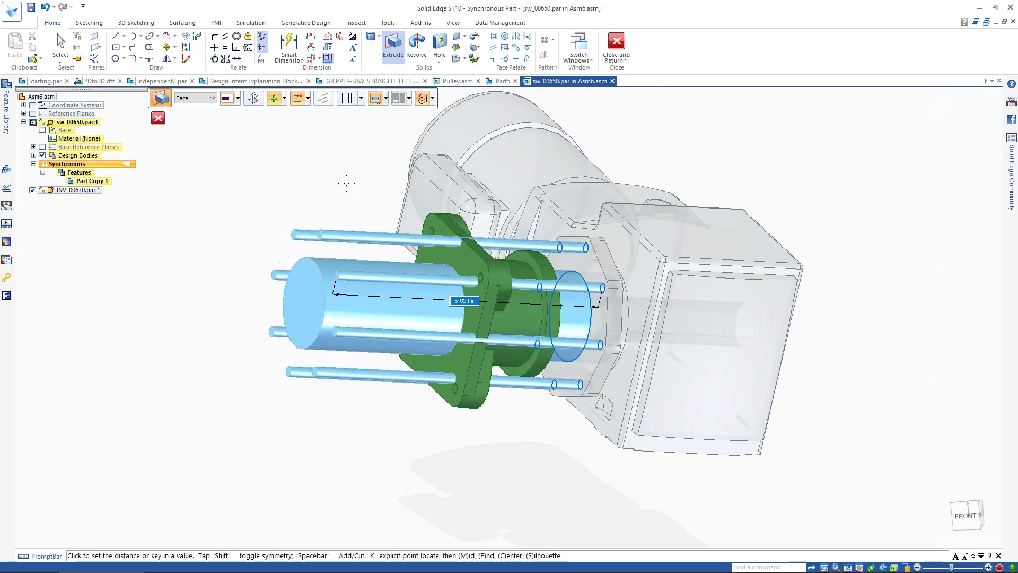
# Step: Include both outer and internal loops and extrude the octagonal face .984 in, up to the back of the round flange
pyautogui.click(386, 98)
pyautogui.click(391, 112)
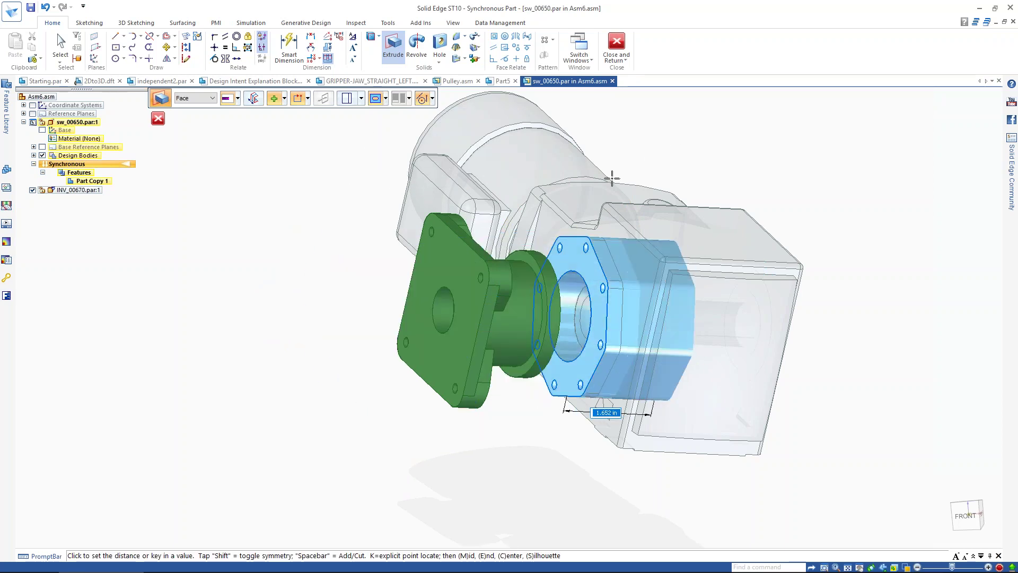
pyautogui.click(523, 252)
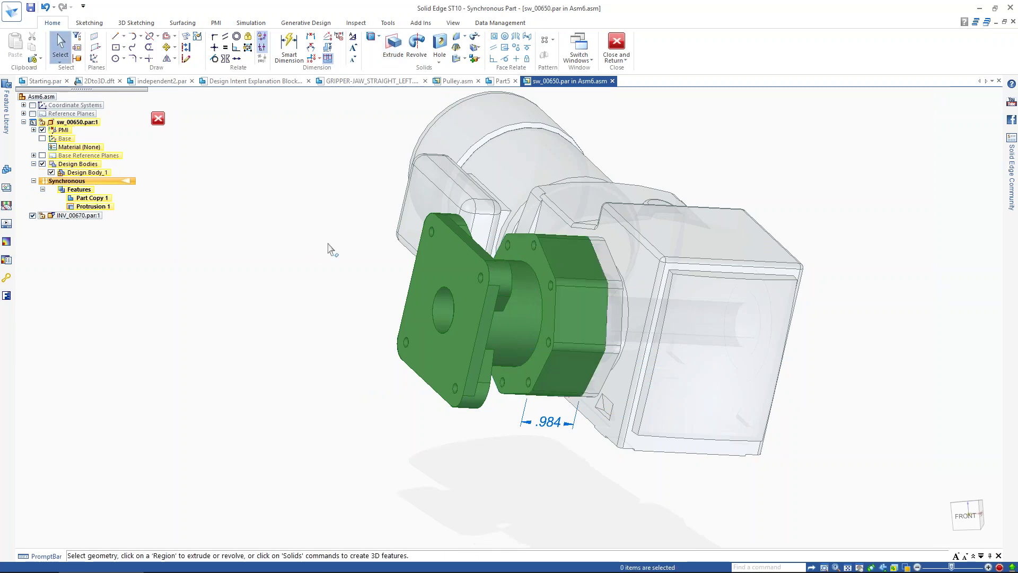
pyautogui.moveTo(338, 238)
pyautogui.mouseDown(button='middle')
pyautogui.moveTo(270, 209)
pyautogui.moveTo(329, 227)
pyautogui.moveTo(330, 243)
pyautogui.mouseUp(button='middle')
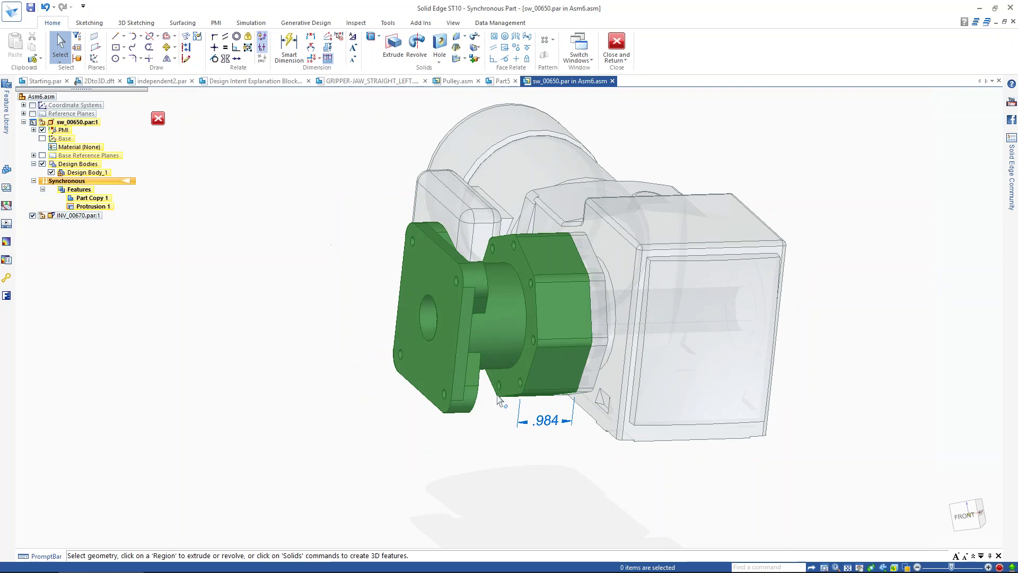
# Step: Set the octagonal flange's thickness to .5 in, and close the in-place edit to return to the assembly
pyautogui.click(546, 420)
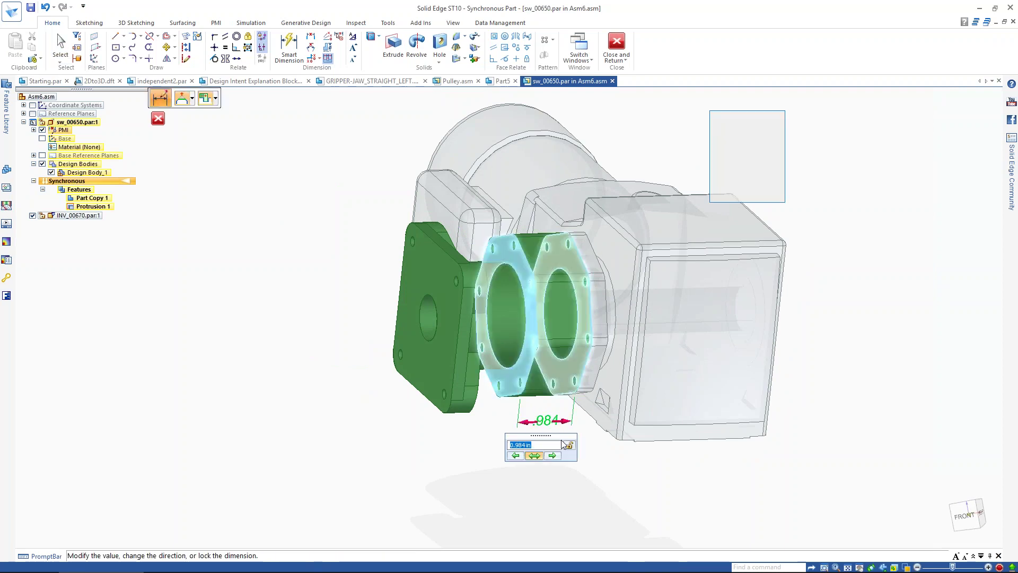
pyautogui.click(558, 456)
pyautogui.write('.5')
pyautogui.press('Return')
pyautogui.click(616, 46)
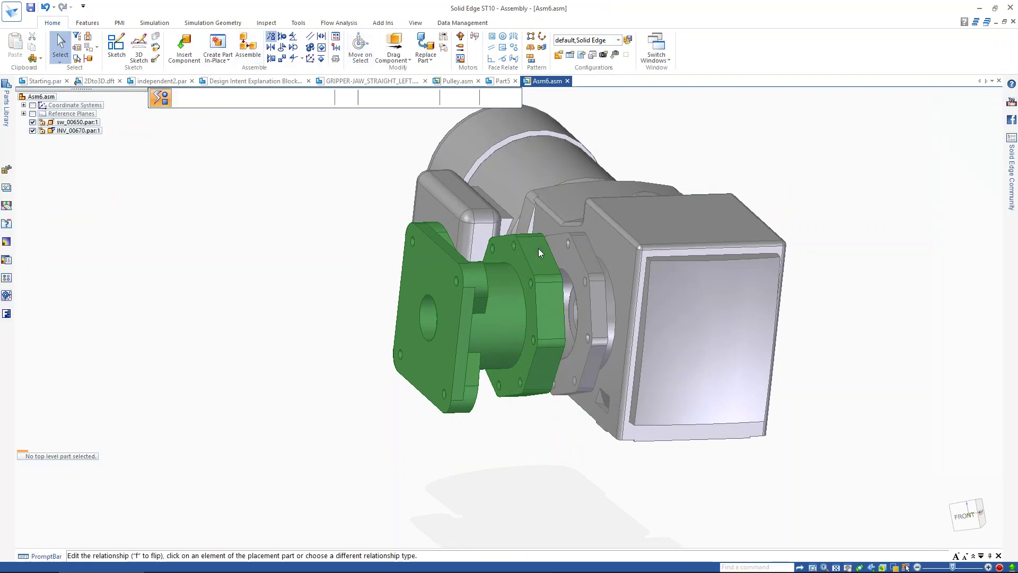
# Step: Mate the flange's motor-side octagonal face to the gearmotor's octagonal mounting face
pyautogui.rightClick(550, 259)
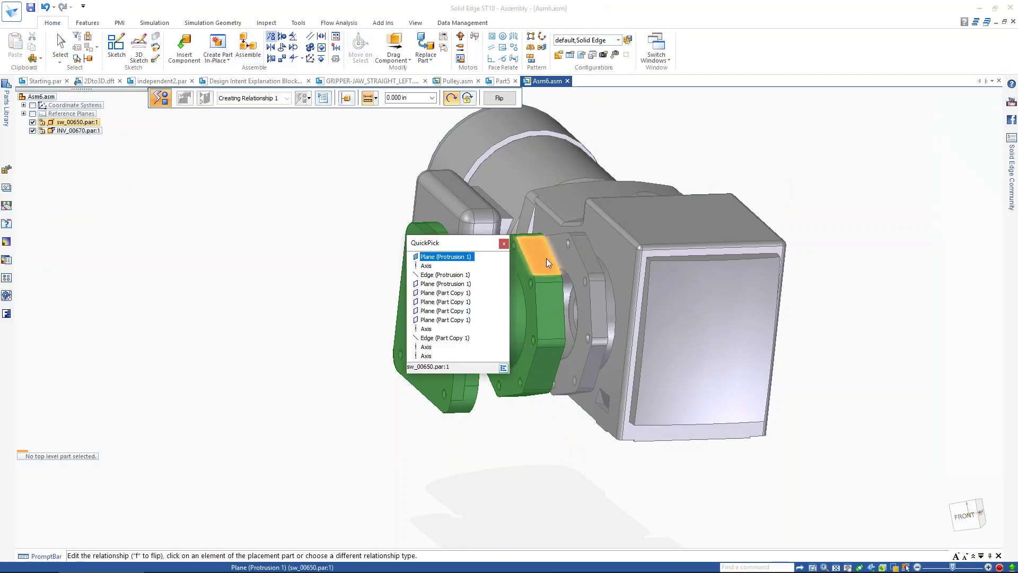
pyautogui.click(440, 283)
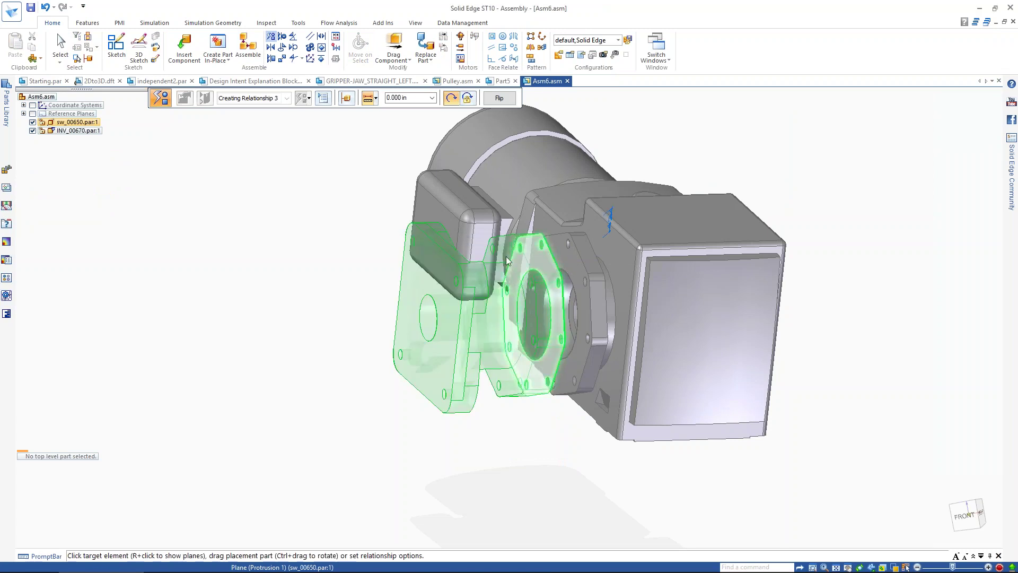
pyautogui.click(557, 260)
pyautogui.press('Escape')
pyautogui.moveTo(257, 250); pyautogui.dragTo(234, 254, button='middle')
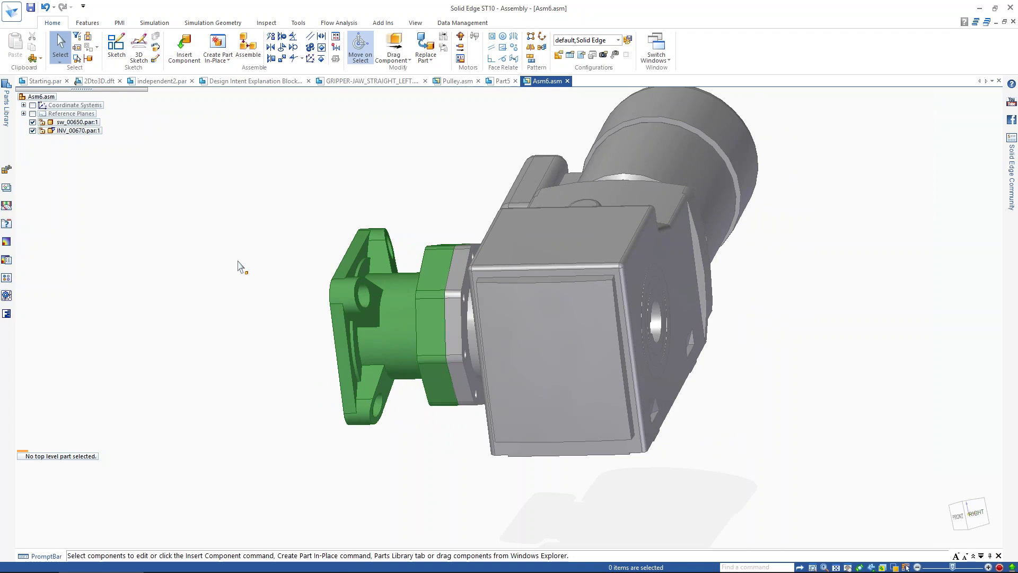
# Step: Switch to the PowerPoint slide show to present the Face Relationships slide, and return to independent2.par in Solid Edge
pyautogui.moveTo(180, 571)
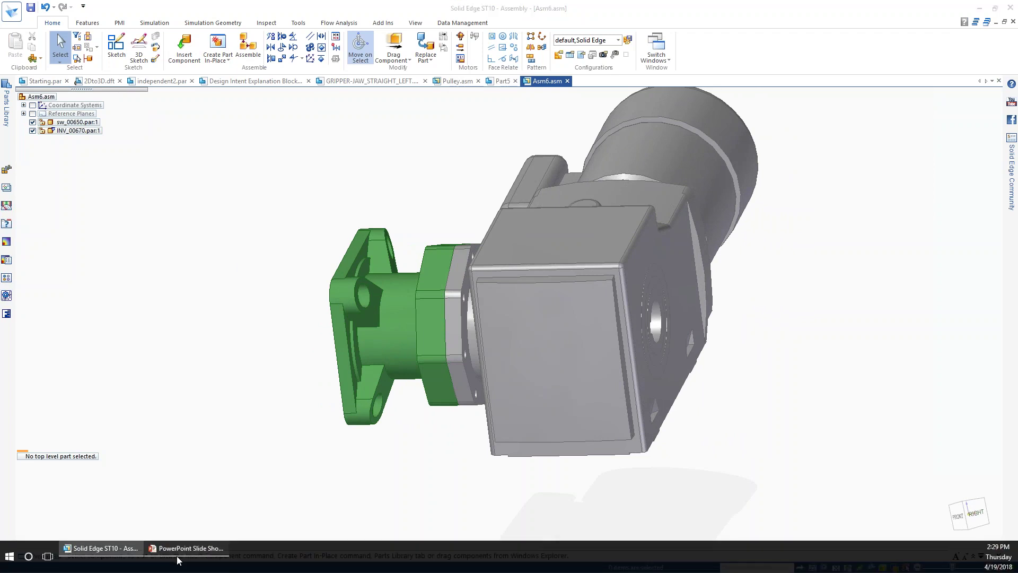
pyautogui.click(181, 550)
pyautogui.click(123, 355)
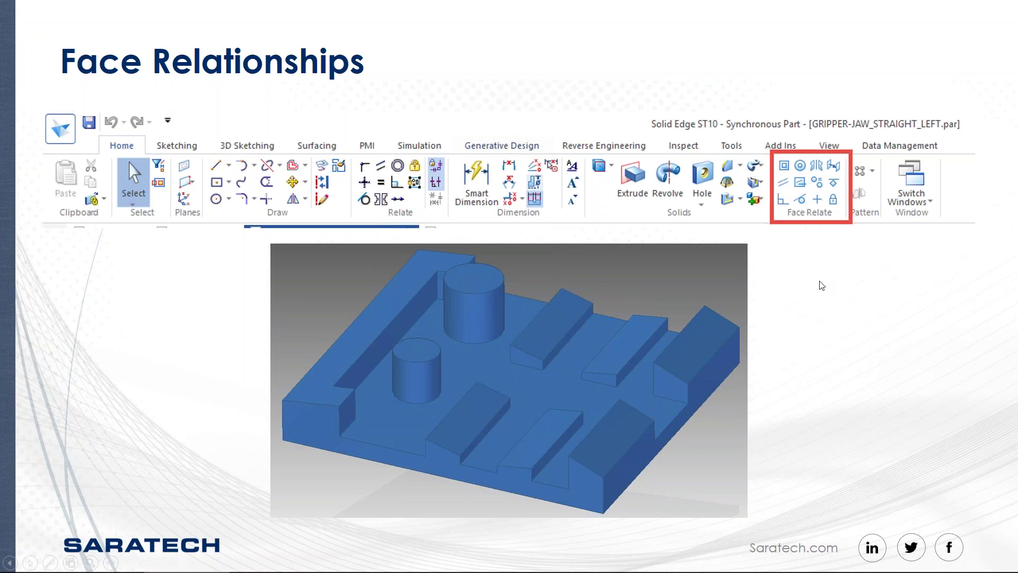
pyautogui.click(541, 352)
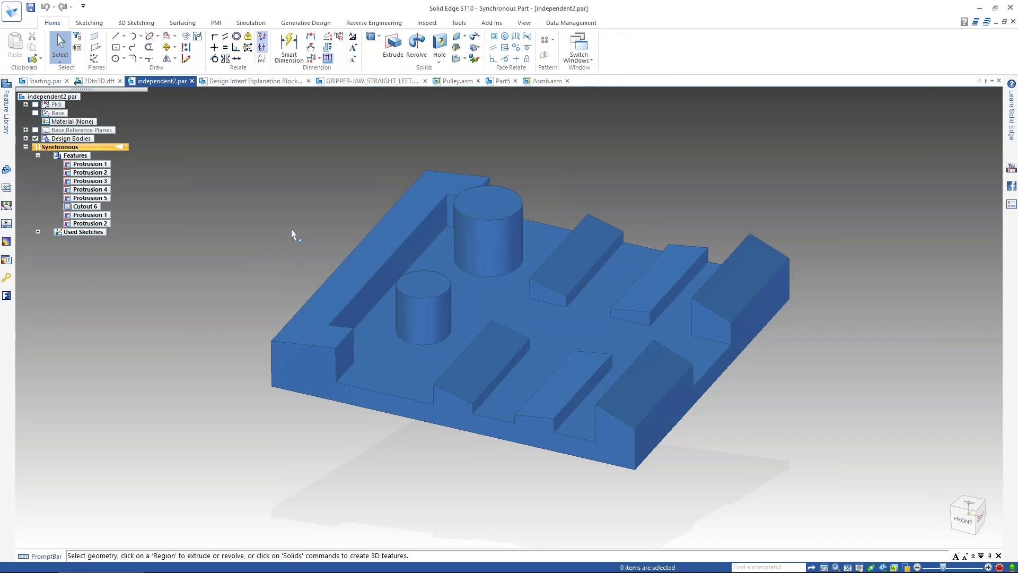
# Step: Make the rear block's sloped top face horizontal with a Horizontal/Vertical relationship, turning off Coplanar in Design Intent
pyautogui.moveTo(257, 234)
pyautogui.mouseDown(button='middle')
pyautogui.moveTo(262, 190)
pyautogui.moveTo(255, 215)
pyautogui.mouseUp(button='middle')
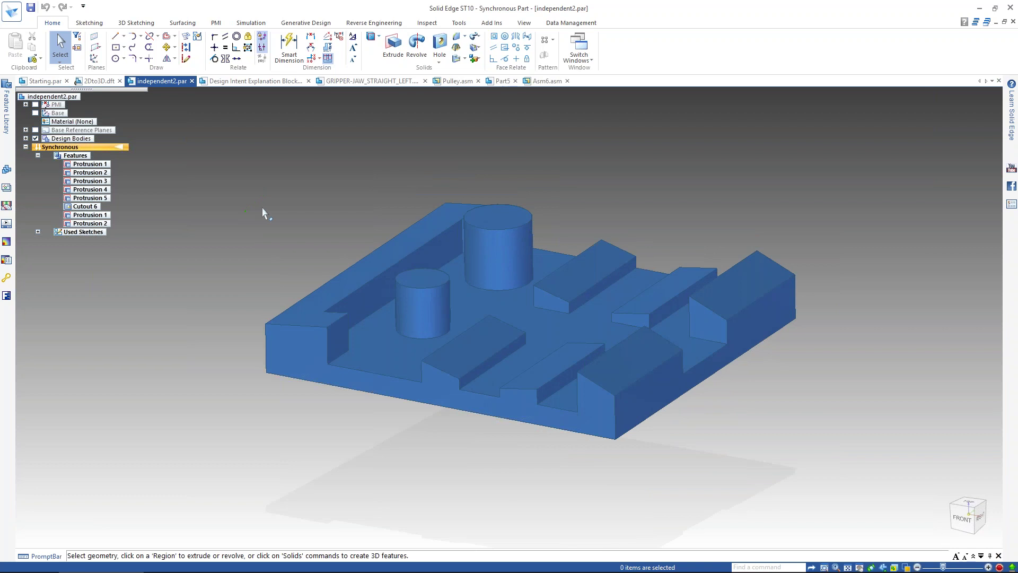
pyautogui.click(520, 59)
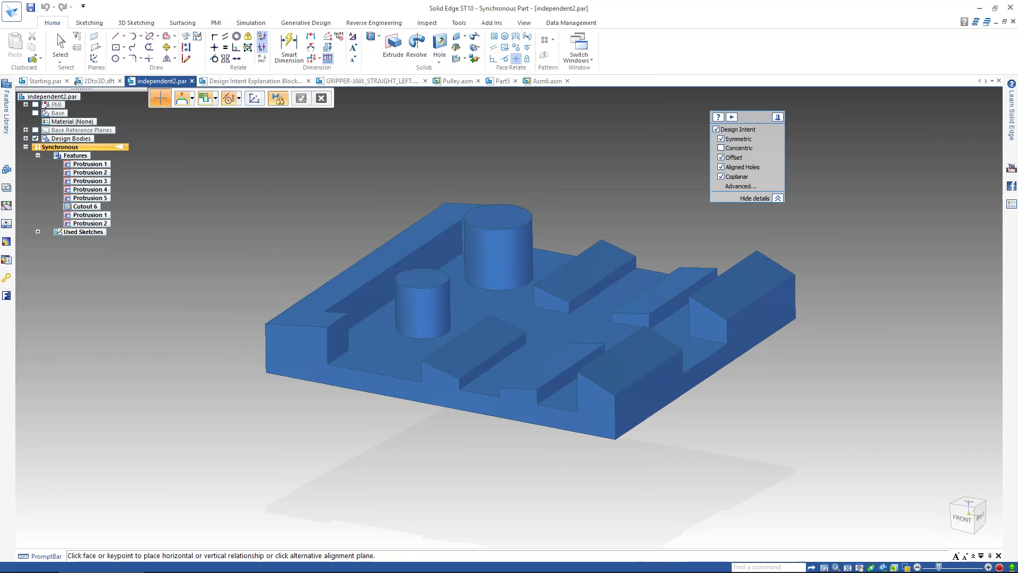
pyautogui.click(557, 276)
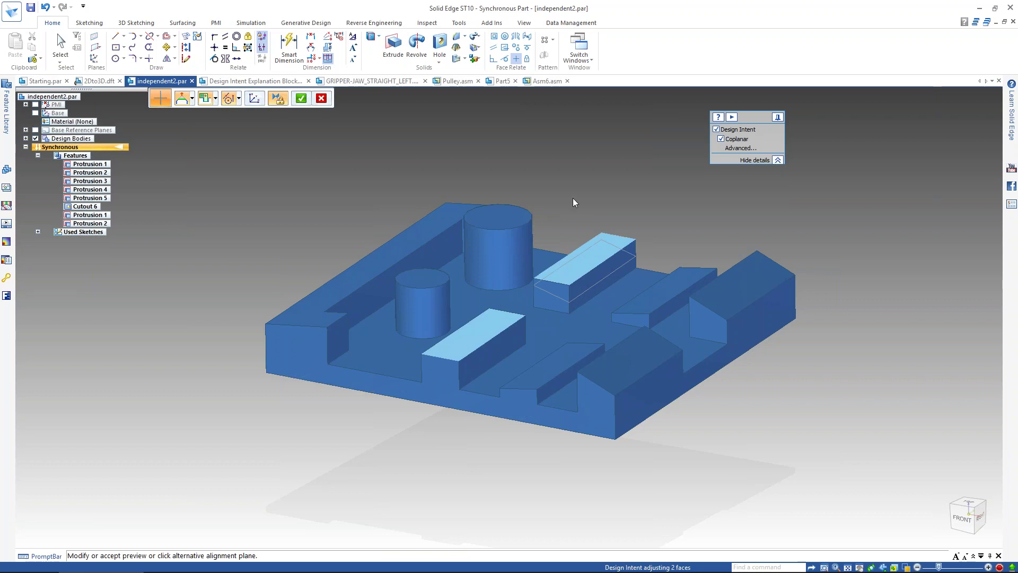
pyautogui.click(721, 138)
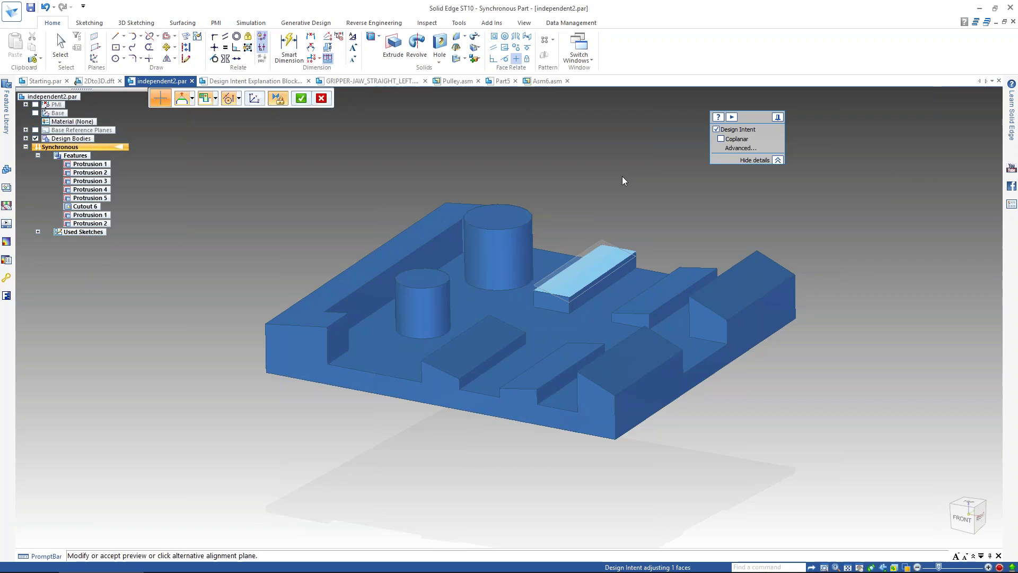
pyautogui.rightClick(663, 175)
pyautogui.press('Escape')
pyautogui.moveTo(586, 178)
pyautogui.mouseDown(button='middle')
pyautogui.moveTo(568, 166)
pyautogui.moveTo(589, 174)
pyautogui.moveTo(596, 164)
pyautogui.moveTo(591, 173)
pyautogui.mouseUp(button='middle')
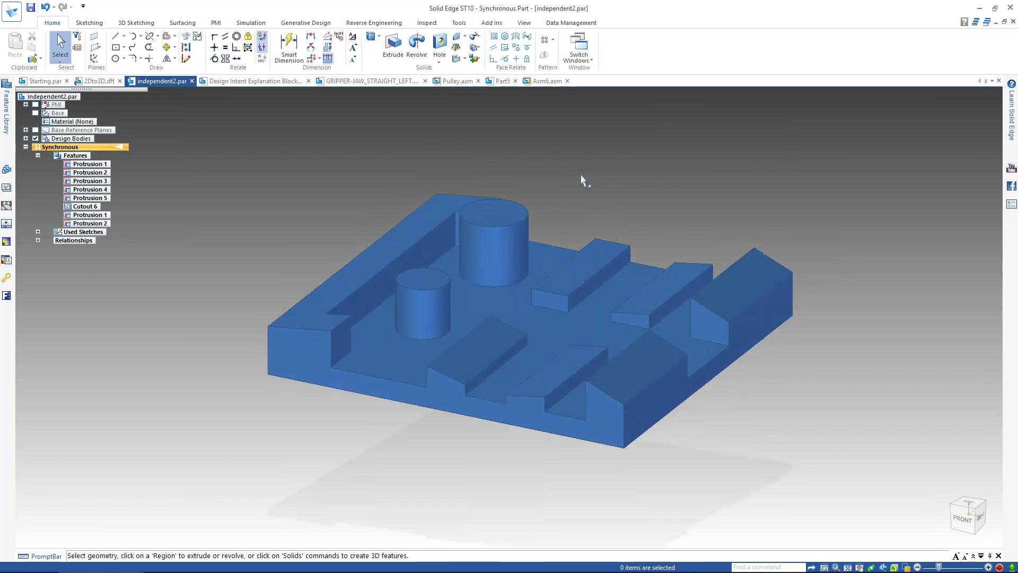
# Step: Apply an Equal Radius relationship matching the front cylinder to the rear cylinder, and expand the Relationships list
pyautogui.click(516, 49)
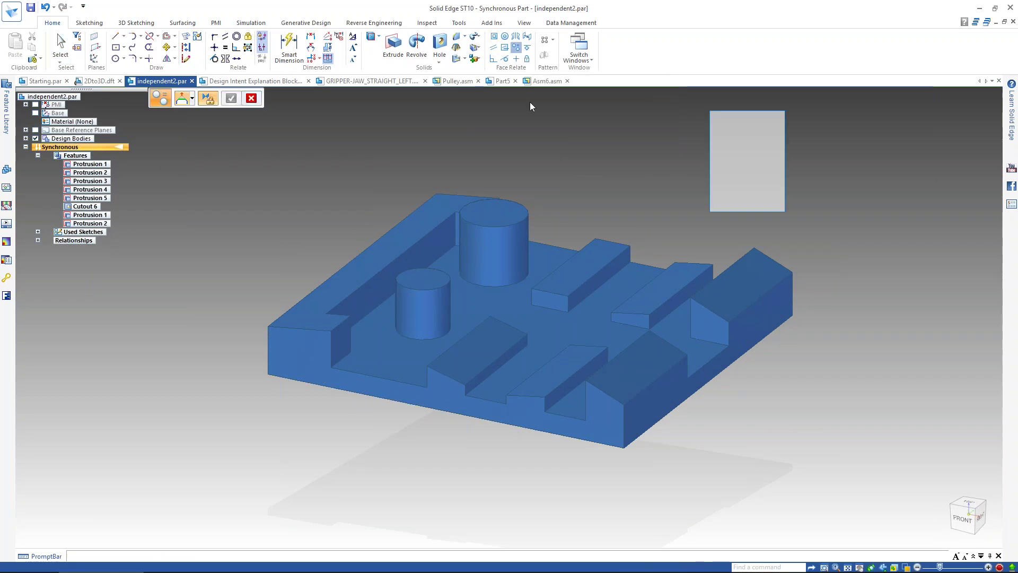
pyautogui.click(421, 310)
pyautogui.rightClick(400, 165)
pyautogui.click(504, 249)
pyautogui.rightClick(556, 151)
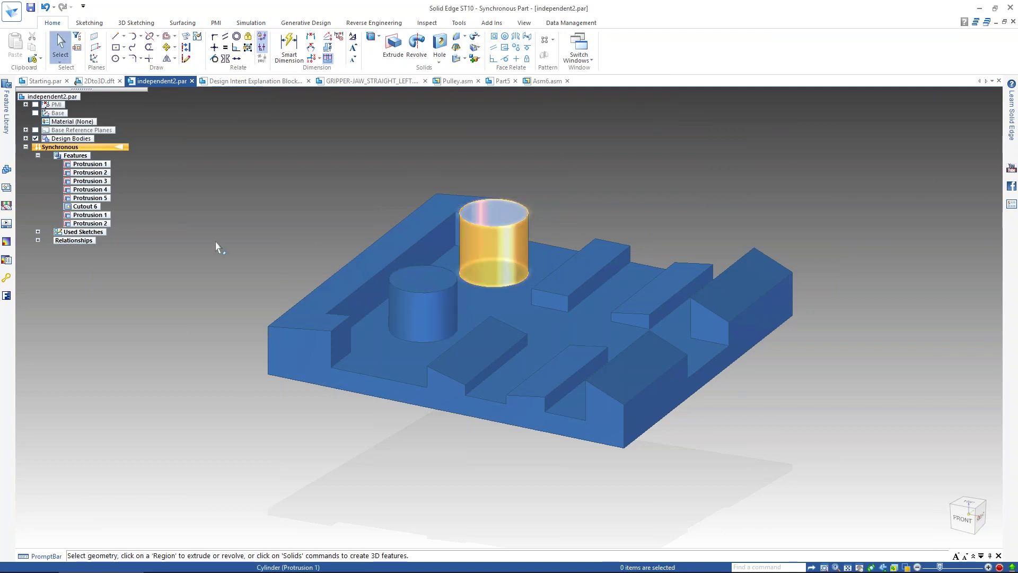
pyautogui.click(38, 239)
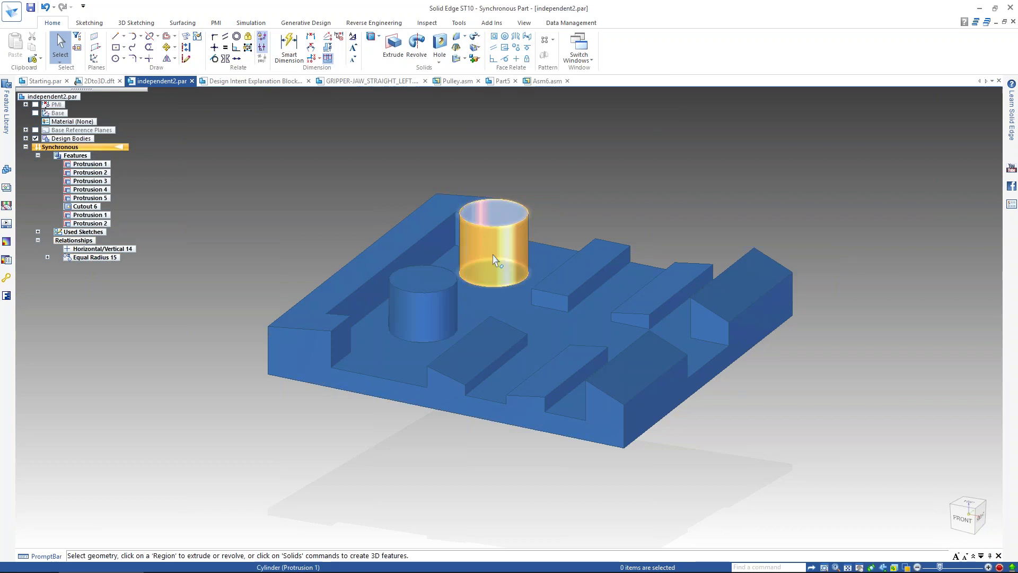
# Step: Set the rear cylinder's diameter to 30 mm
pyautogui.click(517, 238)
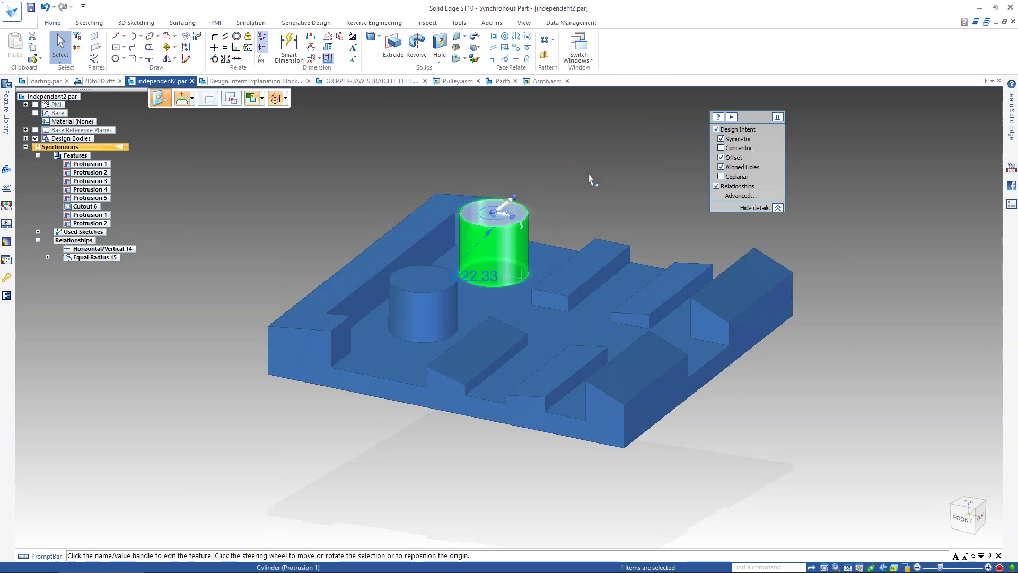
pyautogui.click(492, 277)
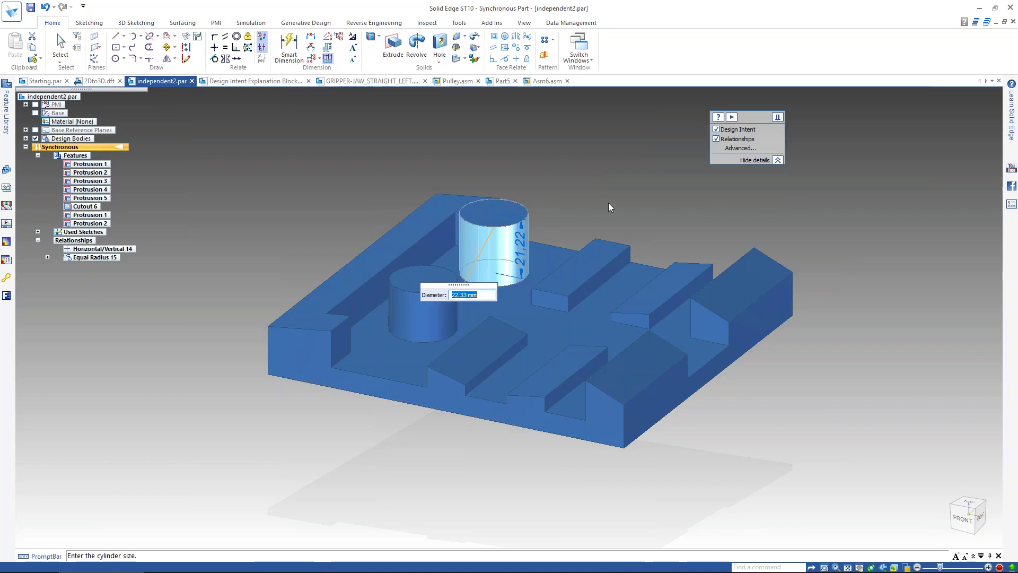
pyautogui.write('30')
pyautogui.press('Return')
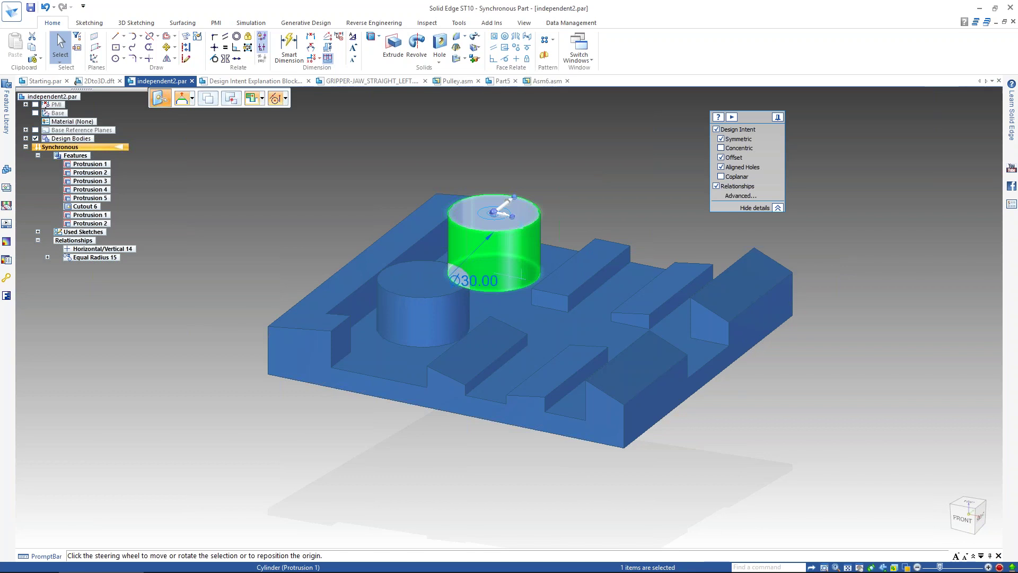
pyautogui.press('Escape')
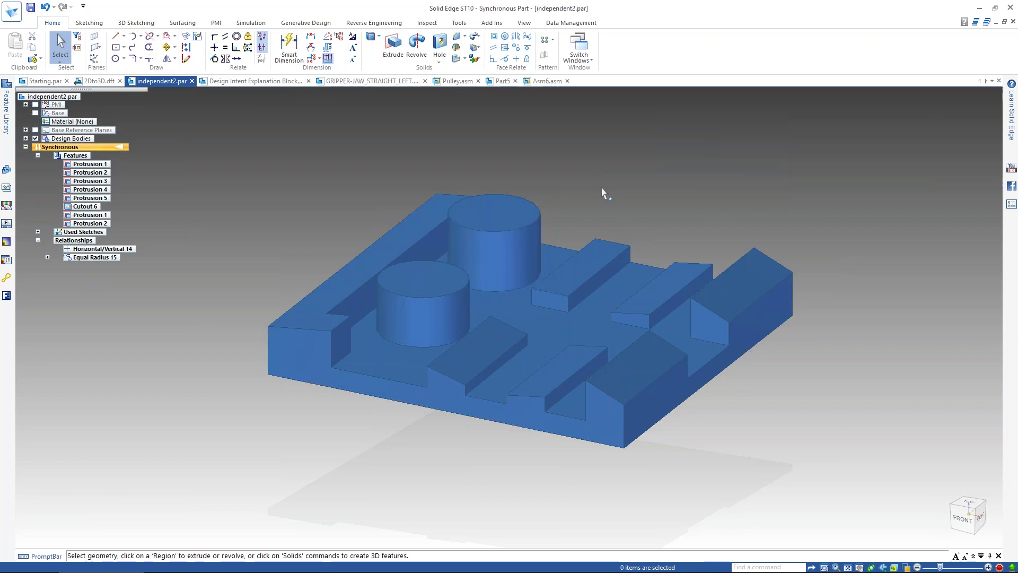
# Step: Try to make the flat-topped rear block's top face coplanar with the neighbouring rear block's sloped top face
pyautogui.click(493, 37)
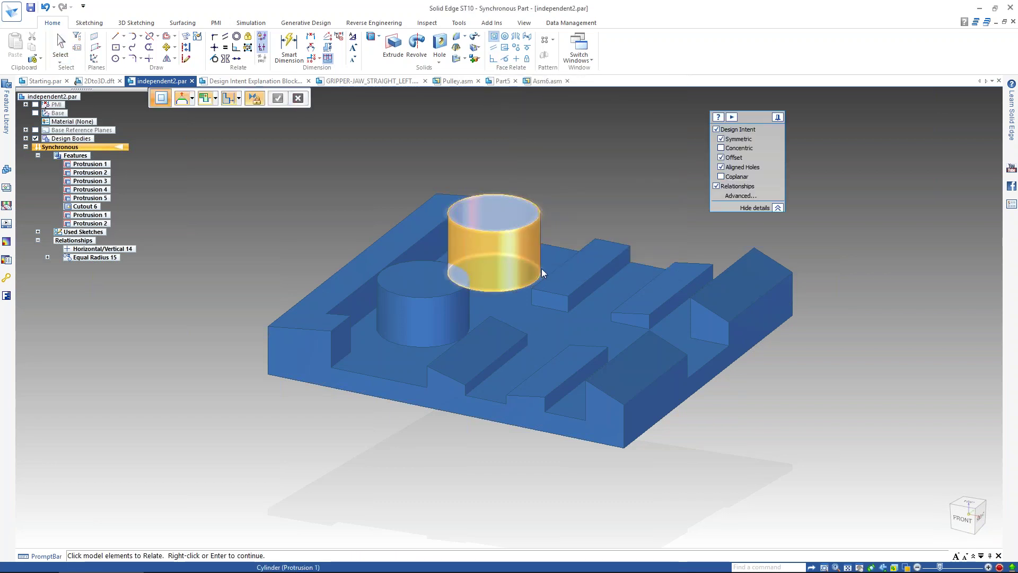
pyautogui.click(564, 277)
pyautogui.rightClick(613, 161)
pyautogui.click(668, 283)
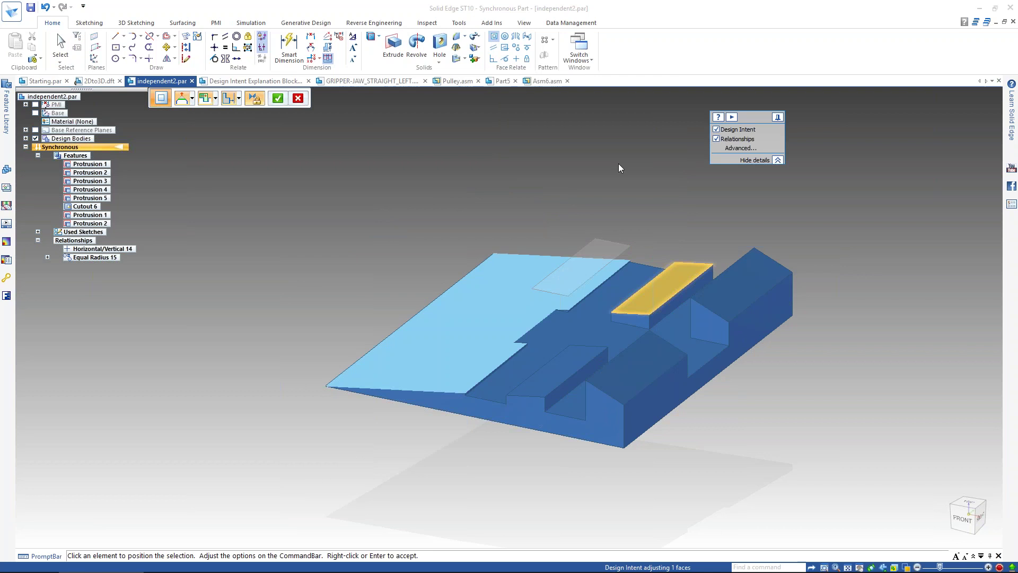
pyautogui.rightClick(618, 163)
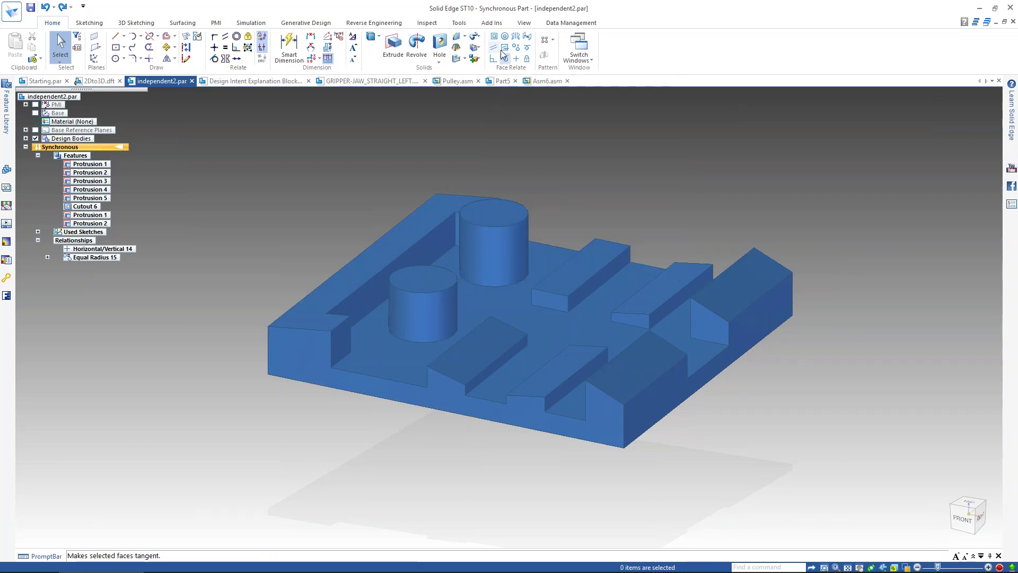
pyautogui.click(567, 289)
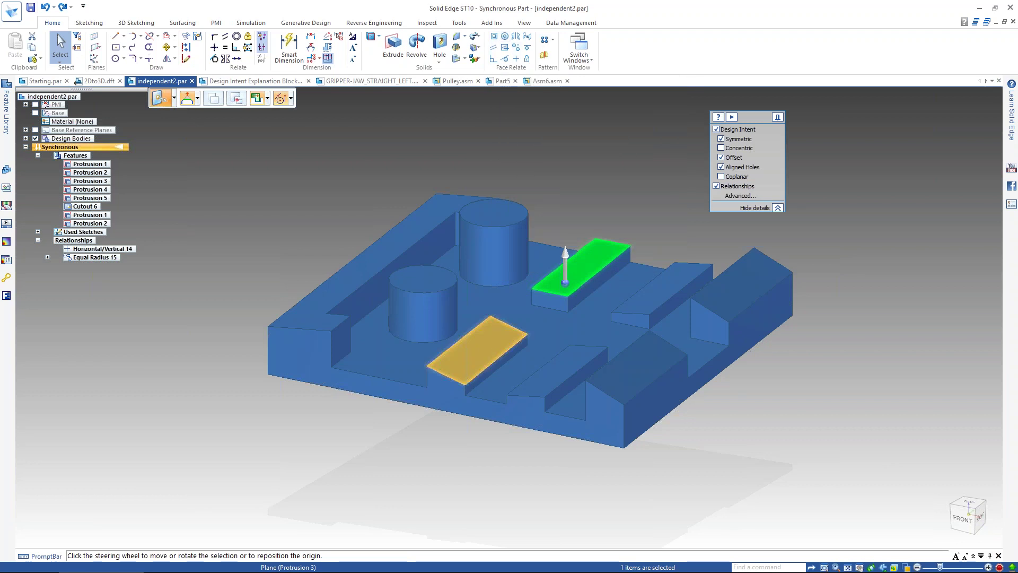
pyautogui.click(477, 350)
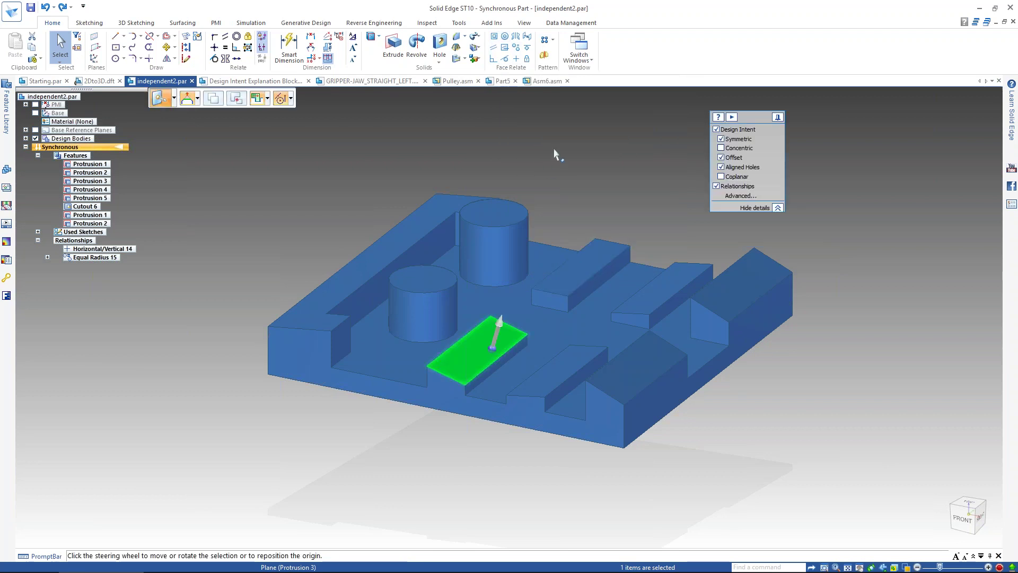
pyautogui.click(494, 36)
pyautogui.click(570, 269)
pyautogui.rightClick(561, 201)
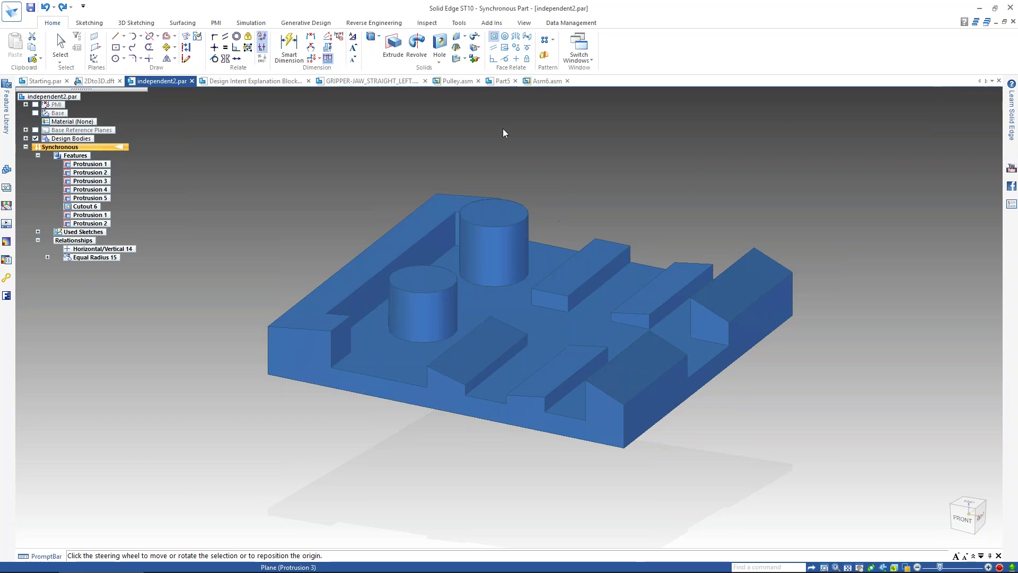
pyautogui.press('Escape')
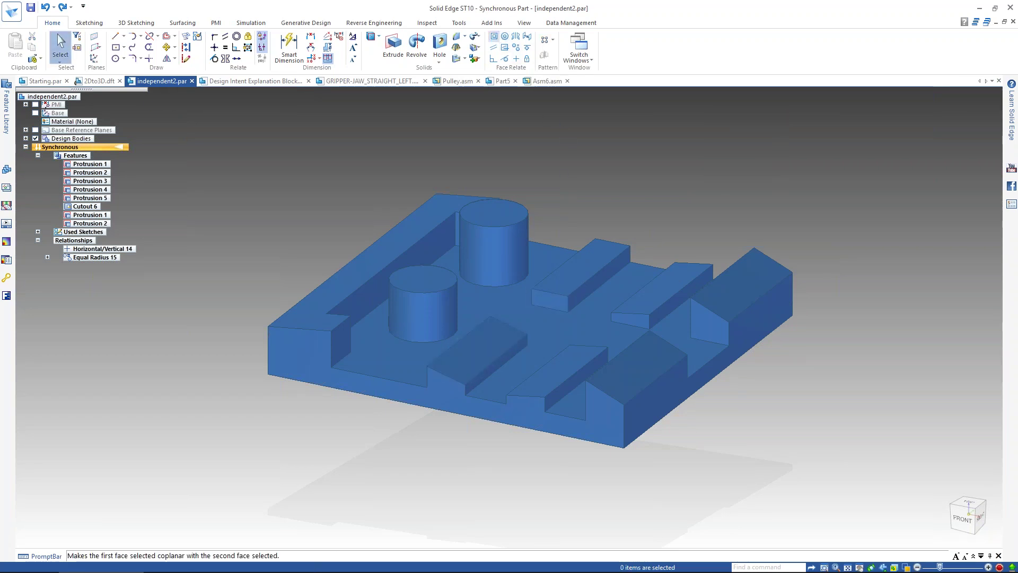
# Step: Make the rear block's flat top face coplanar with the sloped top face of the front block in line with it
pyautogui.click(599, 256)
pyautogui.rightClick(567, 206)
pyautogui.click(488, 342)
pyautogui.rightClick(530, 135)
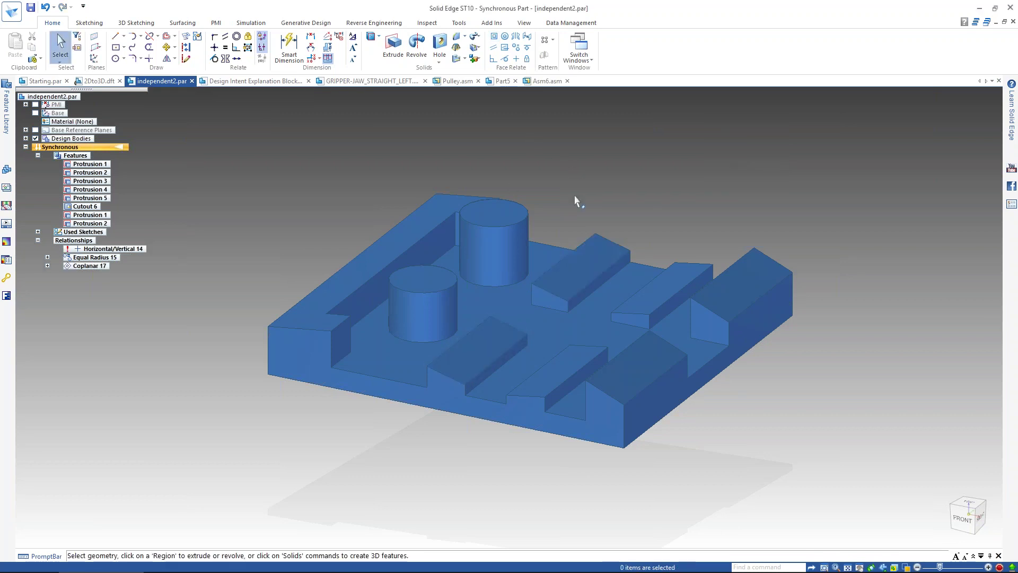
# Step: Preview moving the rear block's sloped top face along its normal with Coplanar off, and cancel the move
pyautogui.click(595, 245)
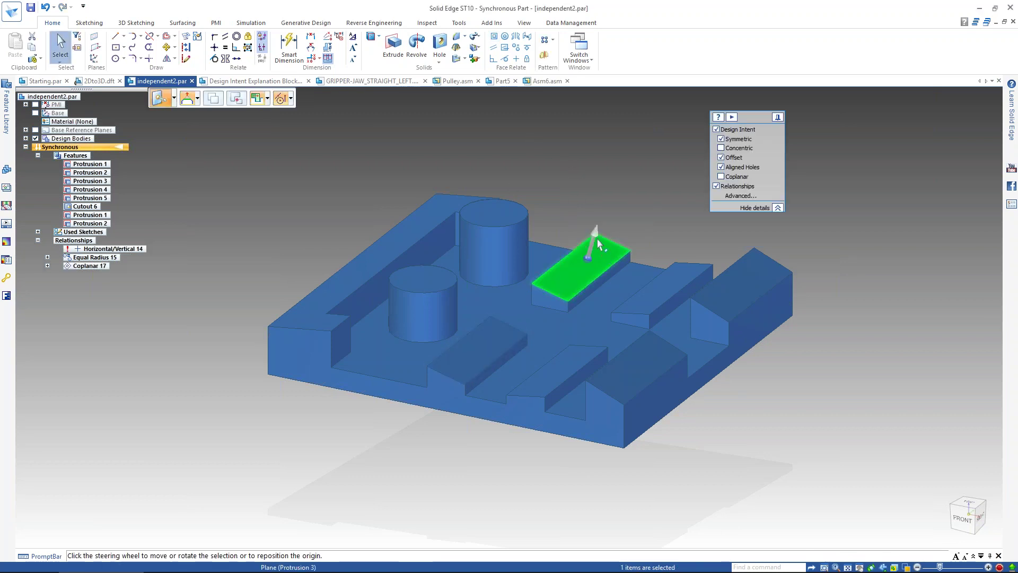
pyautogui.click(597, 245)
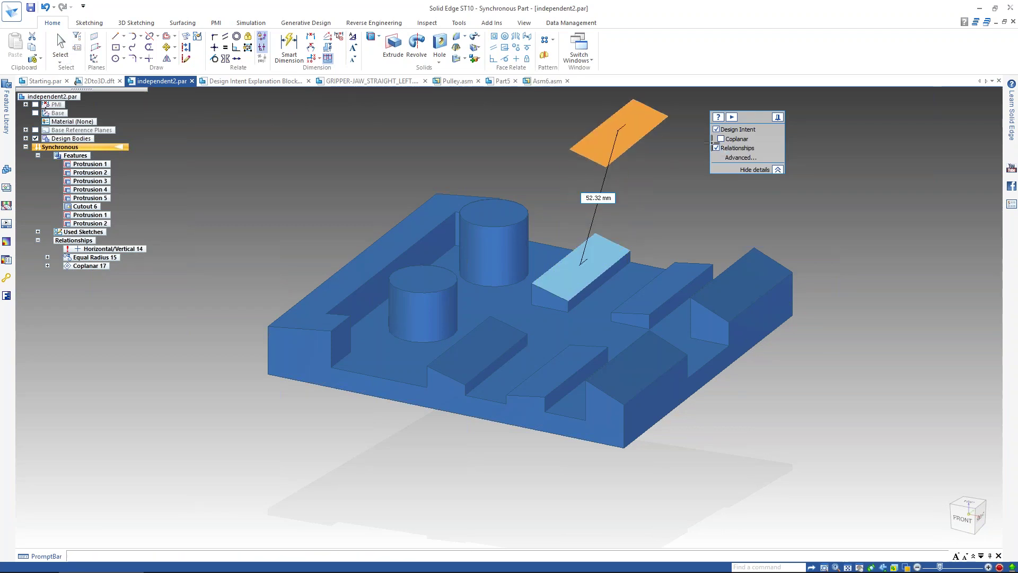
pyautogui.press('Escape')
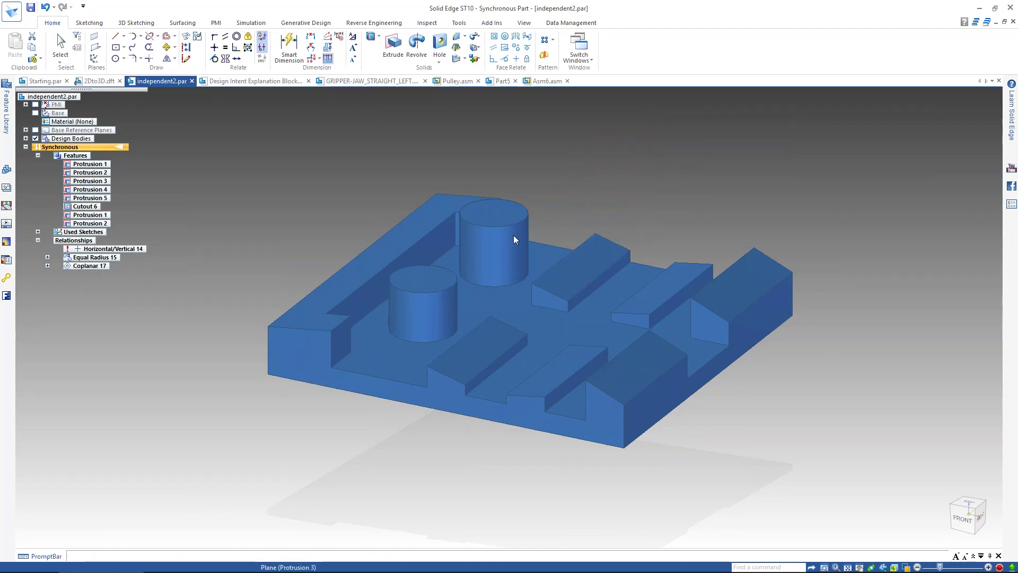
pyautogui.press('Escape')
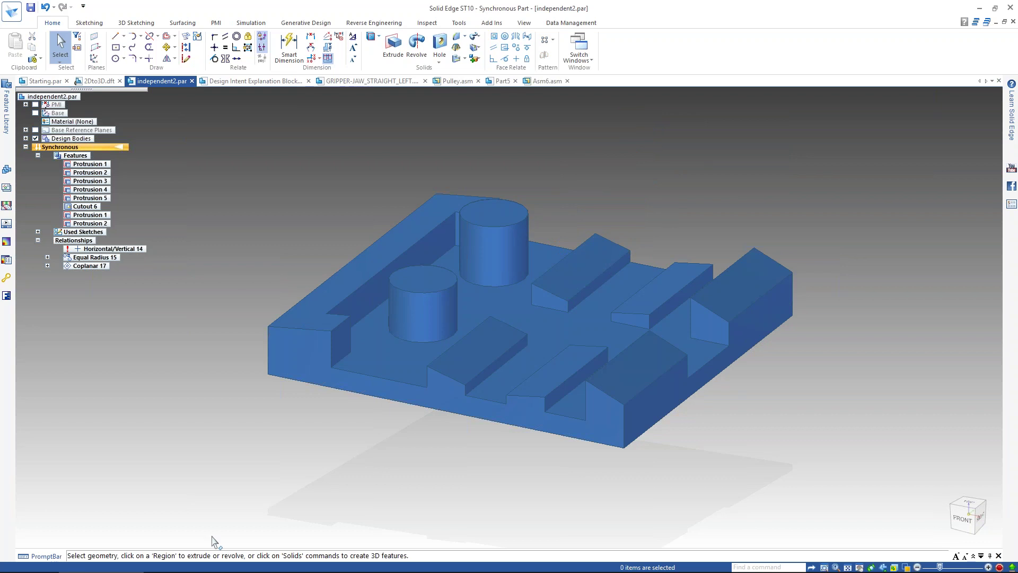
# Step: Switch to the PowerPoint slide show and advance from Face Relationships to the Dimensions slide
pyautogui.moveTo(221, 548)
pyautogui.click(221, 548)
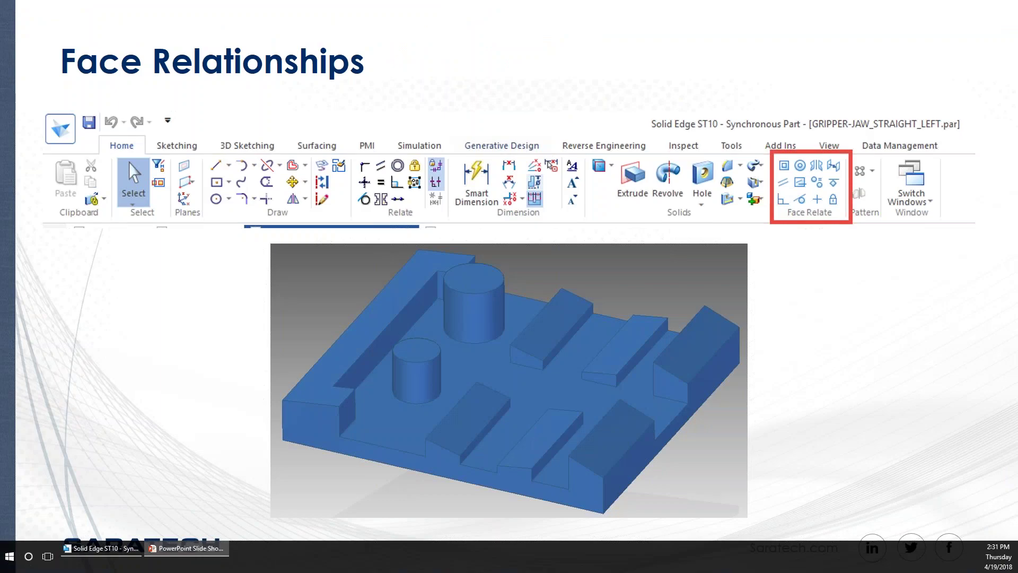
pyautogui.click(95, 347)
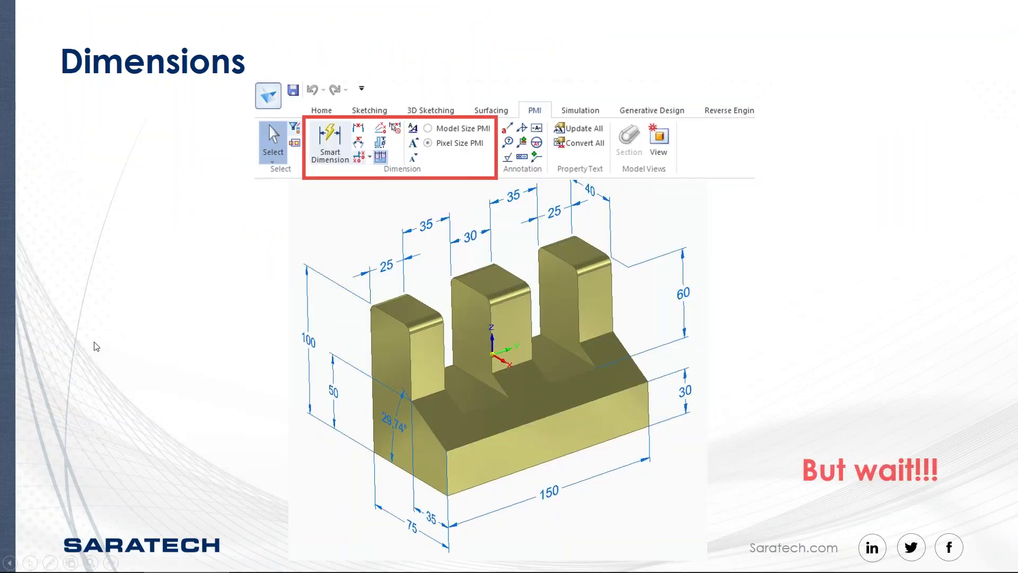
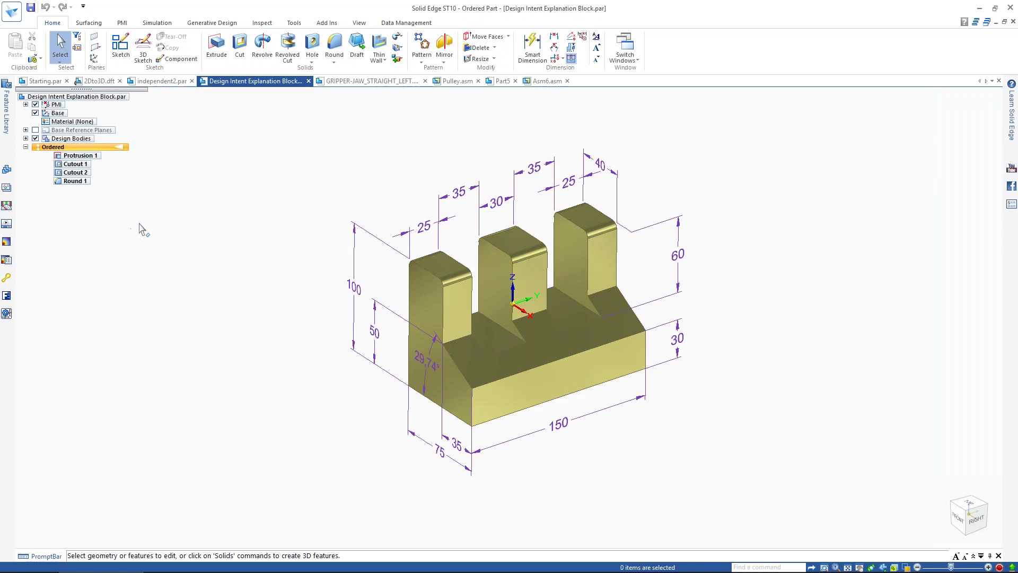
# Step: Open the profile of Protrusion 1 for editing and hide the model's PMI dimensions
pyautogui.moveTo(266, 213); pyautogui.dragTo(220, 236, button='middle')
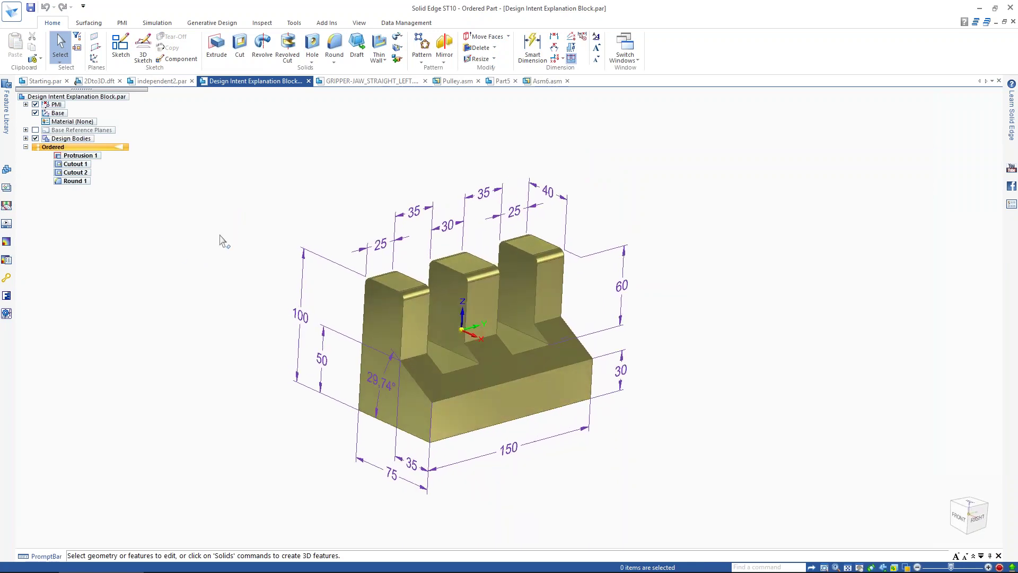
pyautogui.moveTo(268, 284); pyautogui.dragTo(377, 311, button='middle')
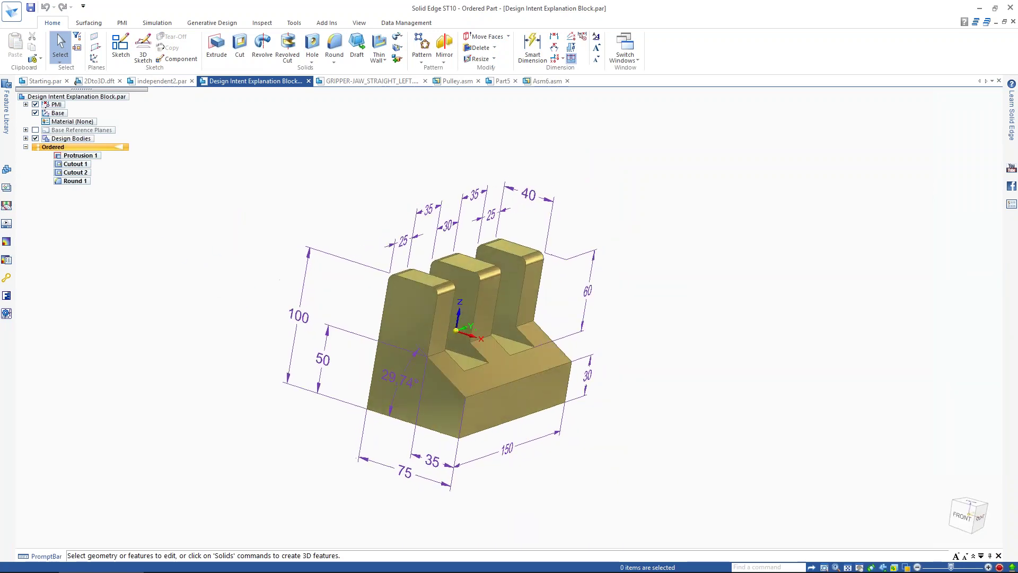
pyautogui.keyDown('shift'); pyautogui.moveTo(707, 334); pyautogui.dragTo(743, 280, button='middle'); pyautogui.keyUp('shift')
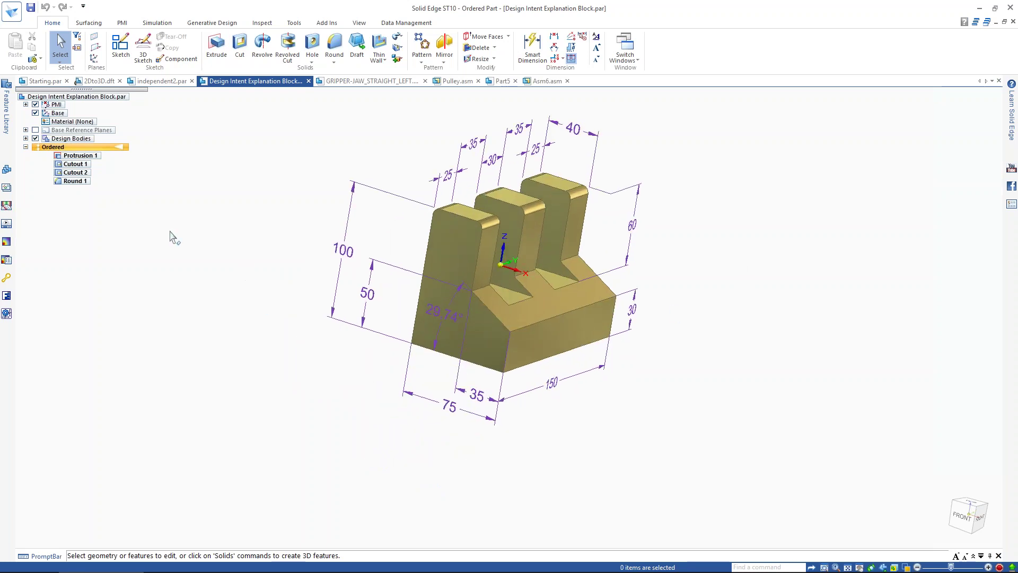
pyautogui.click(90, 157)
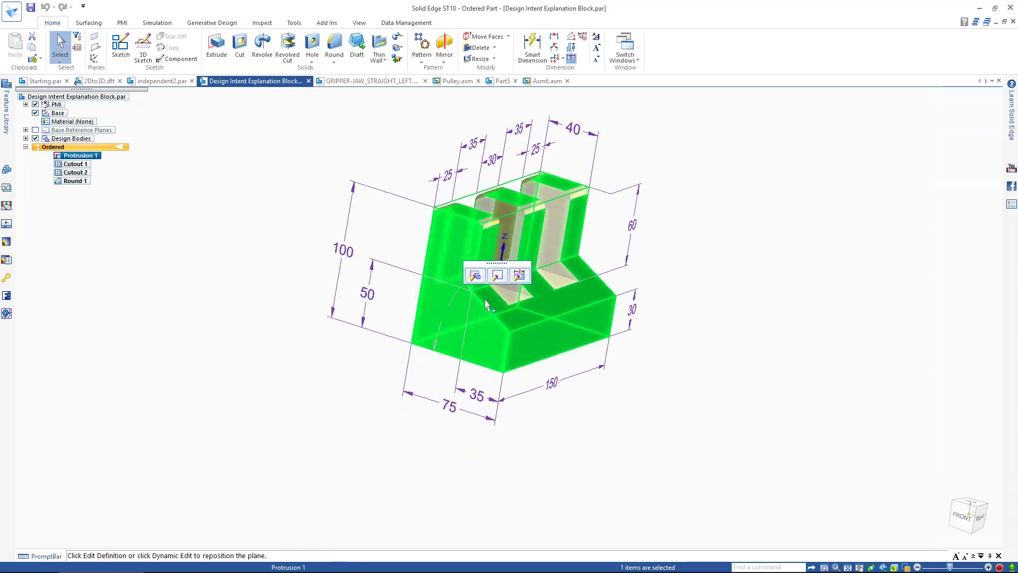
pyautogui.click(498, 275)
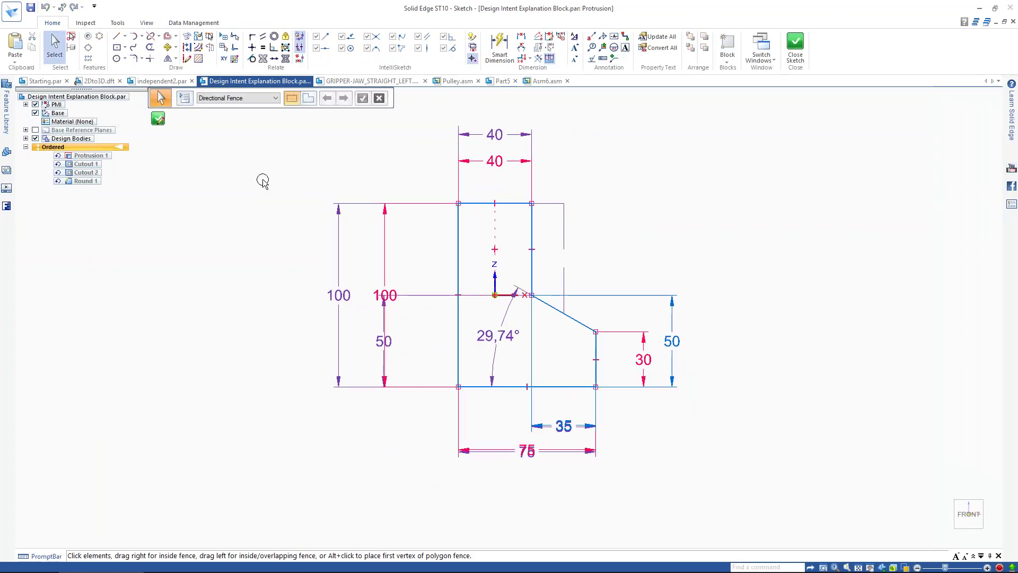
pyautogui.click(35, 105)
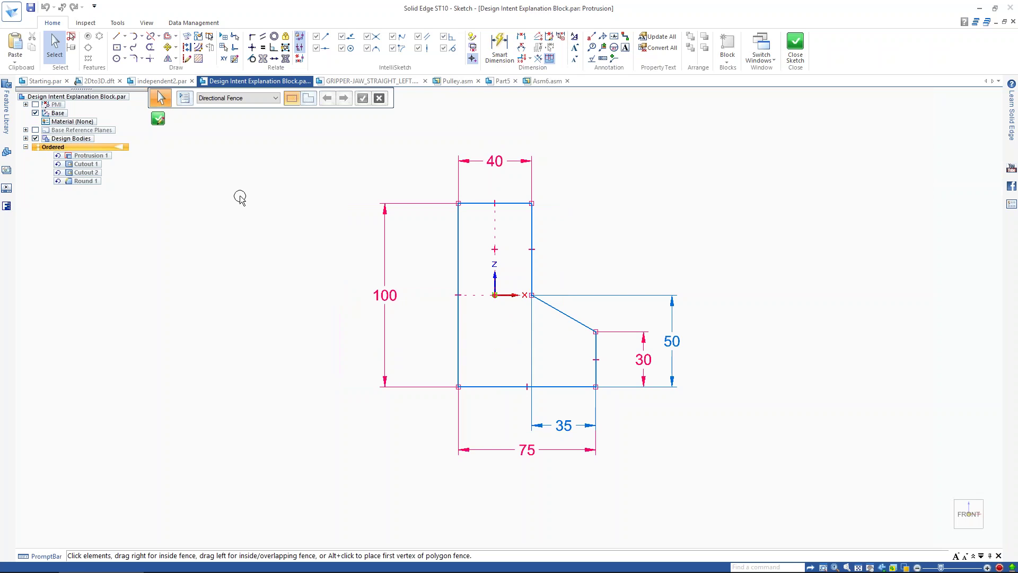
# Step: Try an overall bottom width of 100 mm in the profile, then undo the change
pyautogui.click(528, 450)
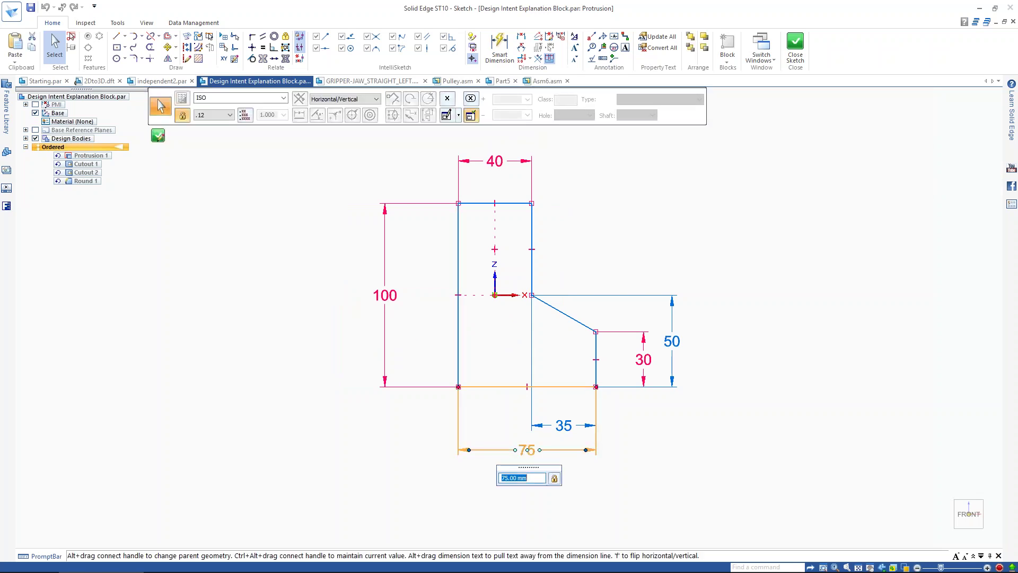
pyautogui.write('100')
pyautogui.press('Return')
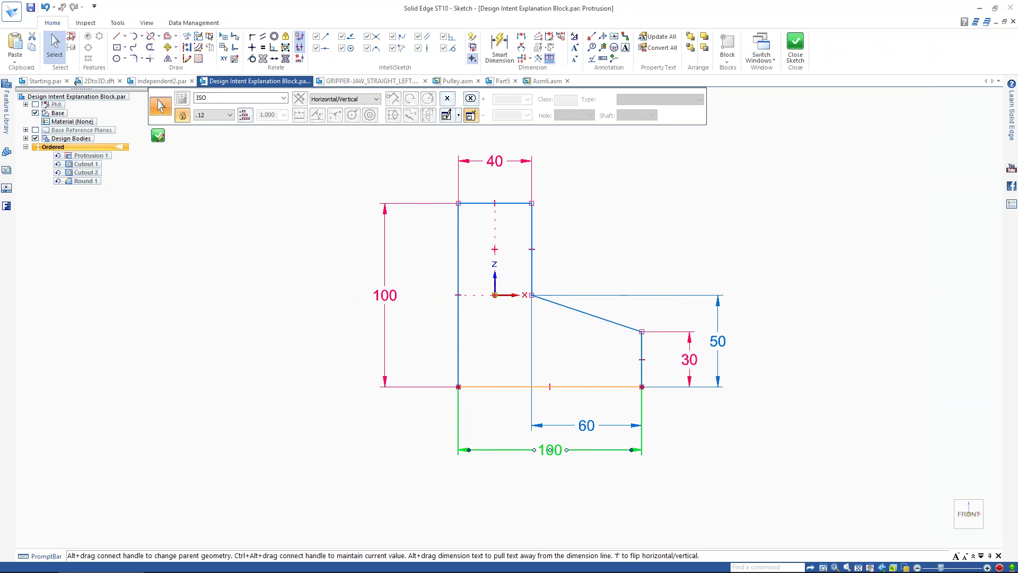
pyautogui.hotkey('ctrl', 'z')
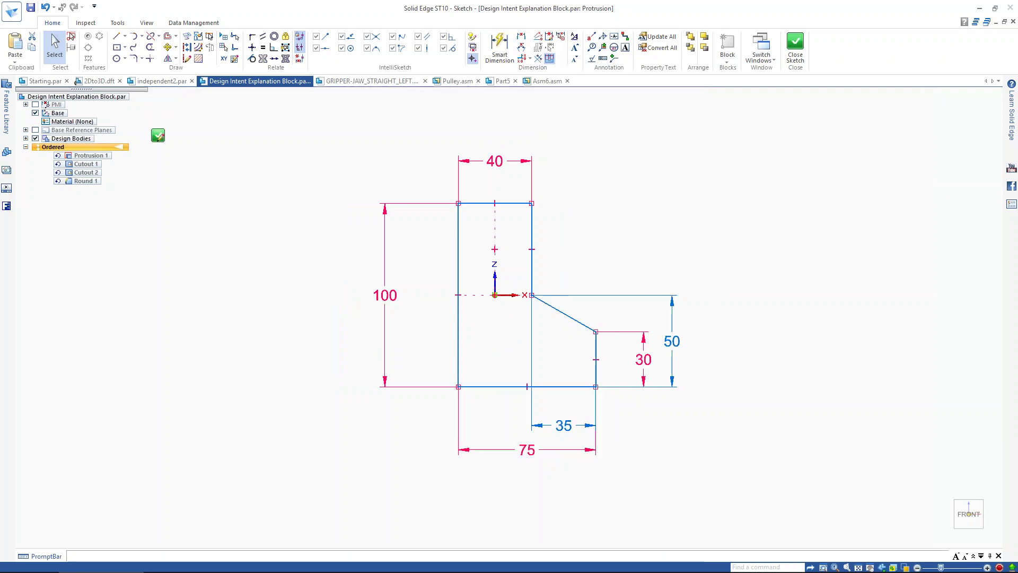
# Step: Try a top width of 60 mm in the profile, then undo the change
pyautogui.click(493, 161)
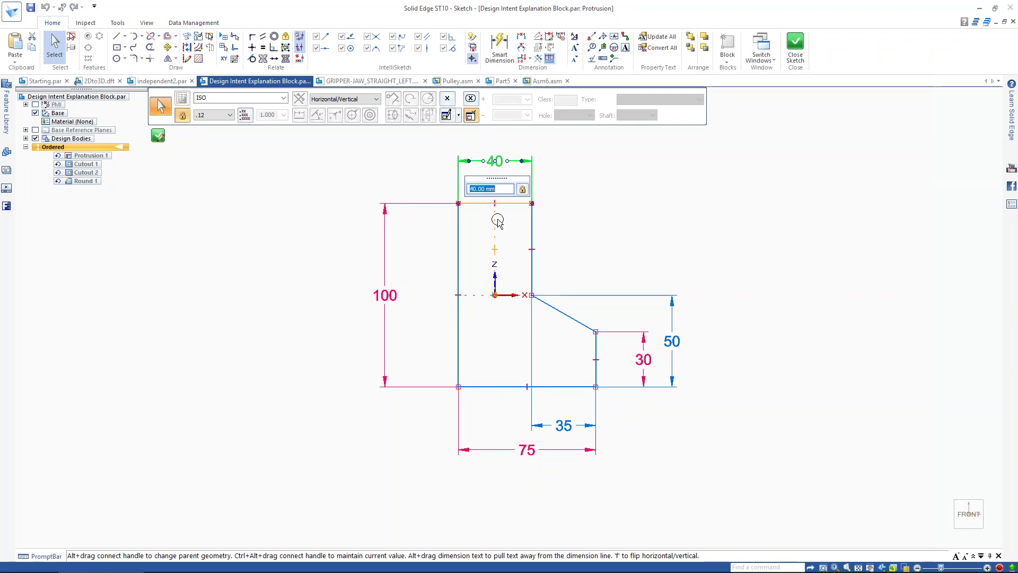
pyautogui.click(643, 252)
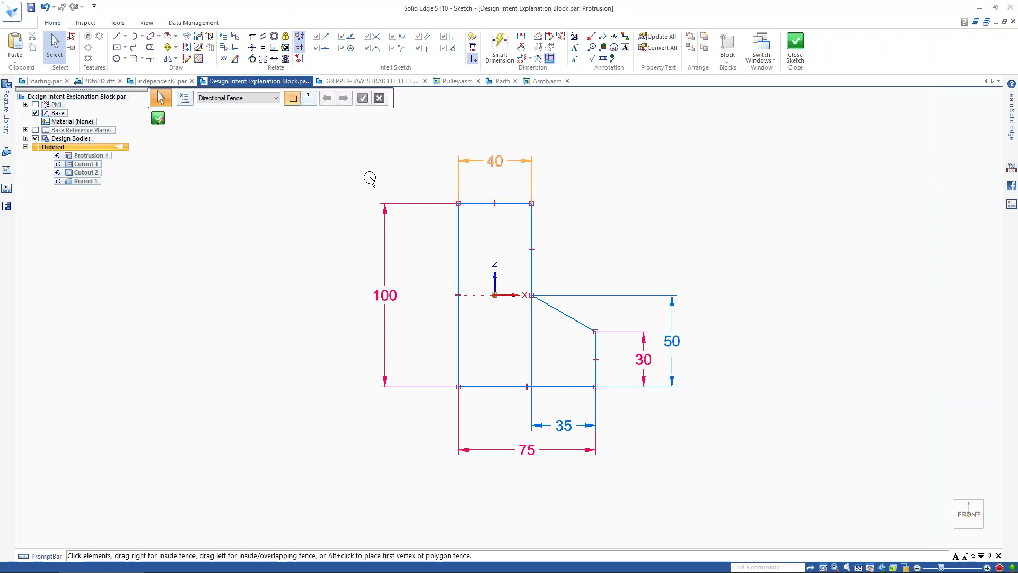
pyautogui.click(494, 160)
pyautogui.click(494, 161)
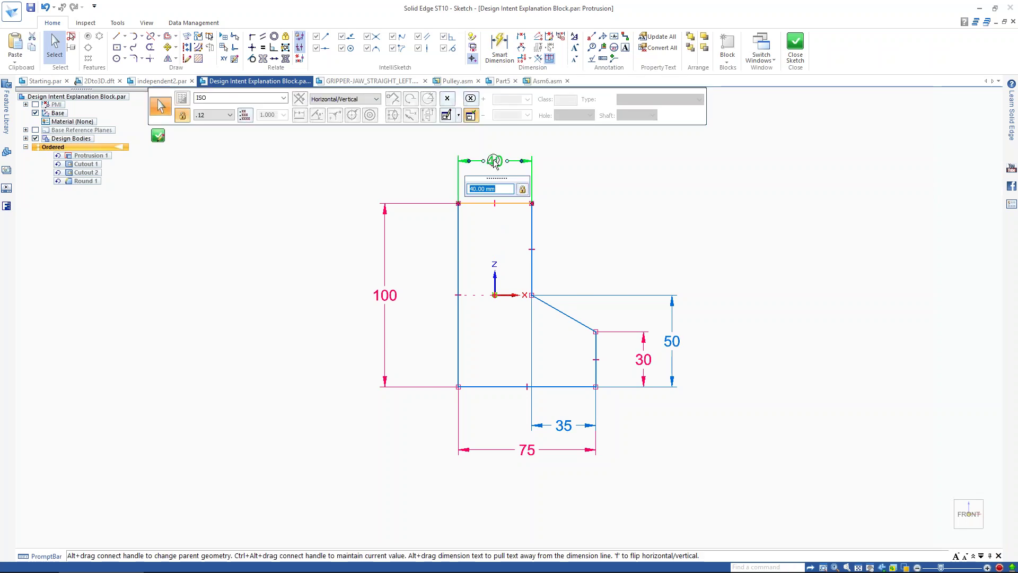
pyautogui.write('60')
pyautogui.press('Return')
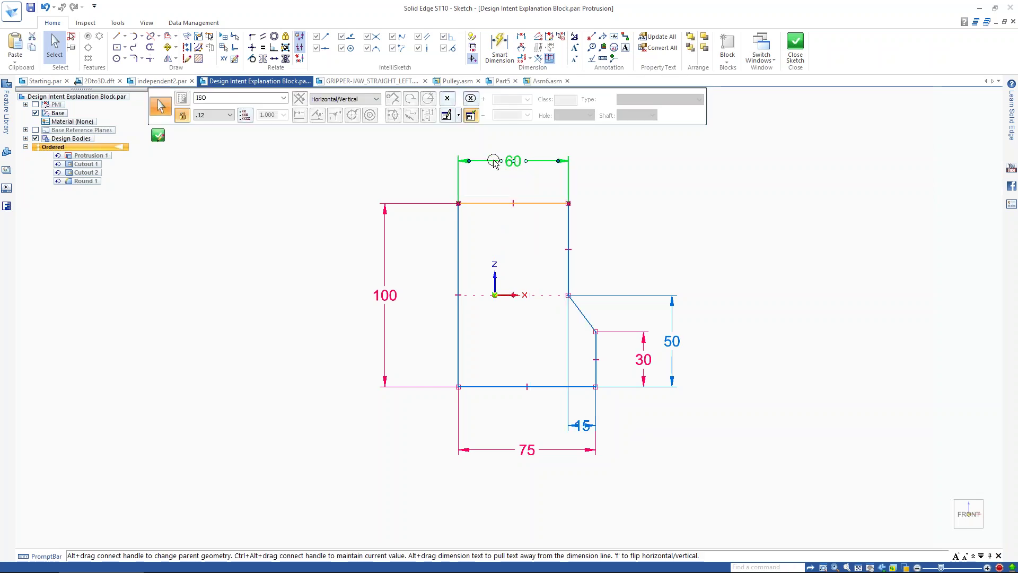
pyautogui.hotkey('ctrl', 'z')
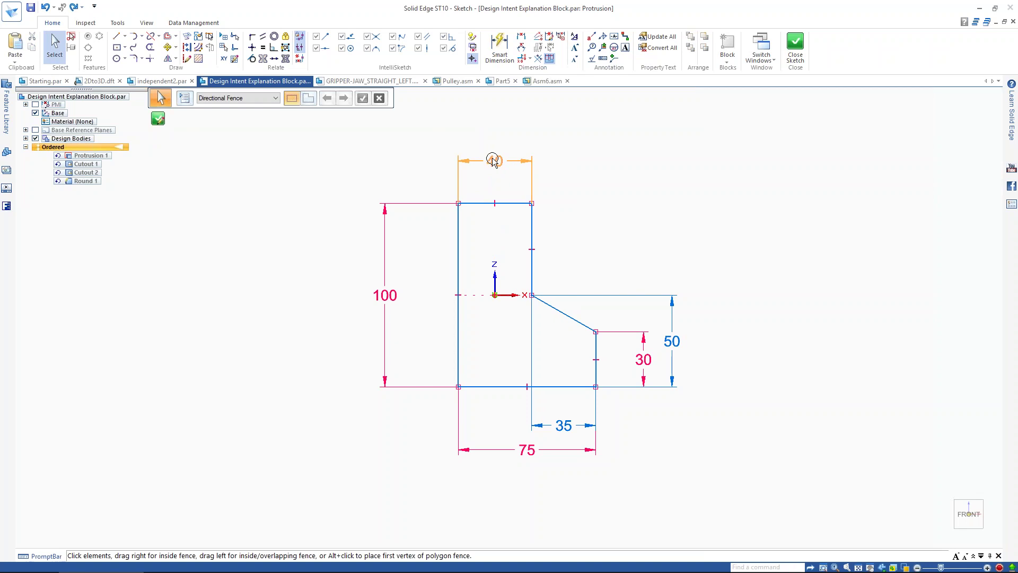
# Step: Make the profile's top width dimension driven and the horizontal dimension of the sloped step driving
pyautogui.click(512, 161)
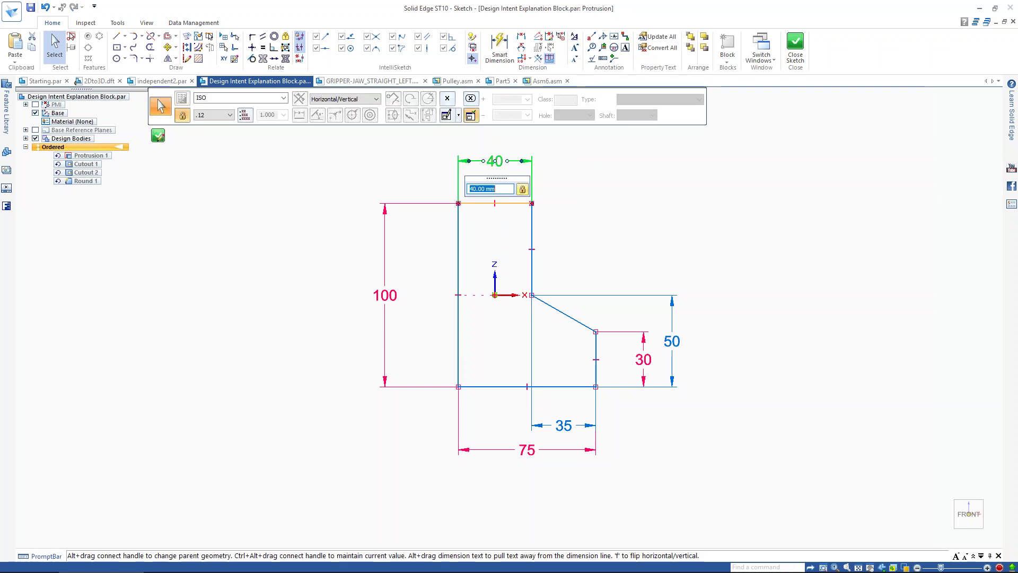
pyautogui.click(573, 425)
pyautogui.click(181, 115)
pyautogui.click(514, 468)
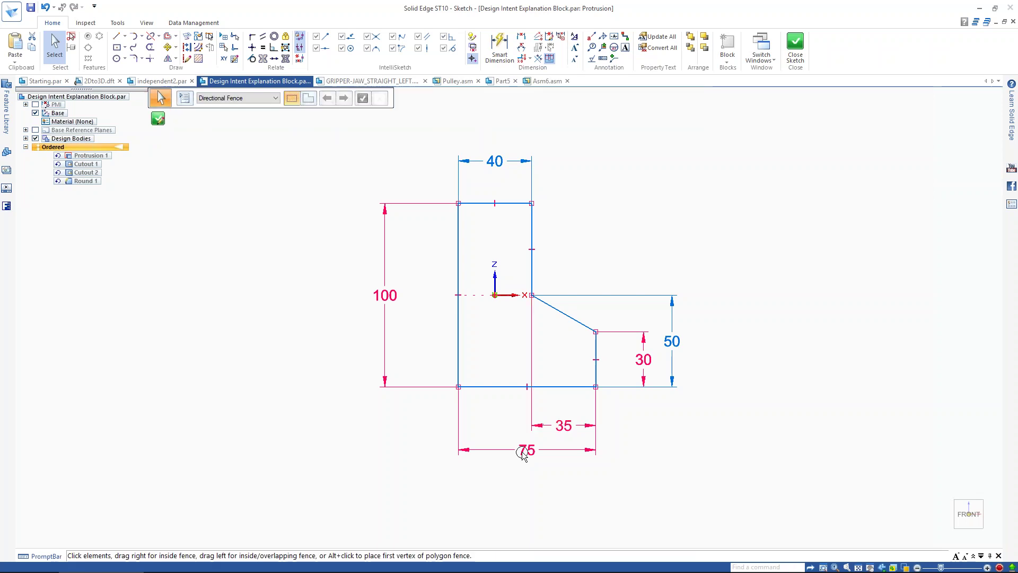
# Step: Set the profile's overall bottom width to 100 mm and close the sketch to update the protrusion
pyautogui.click(523, 452)
pyautogui.write('100')
pyautogui.press('Return')
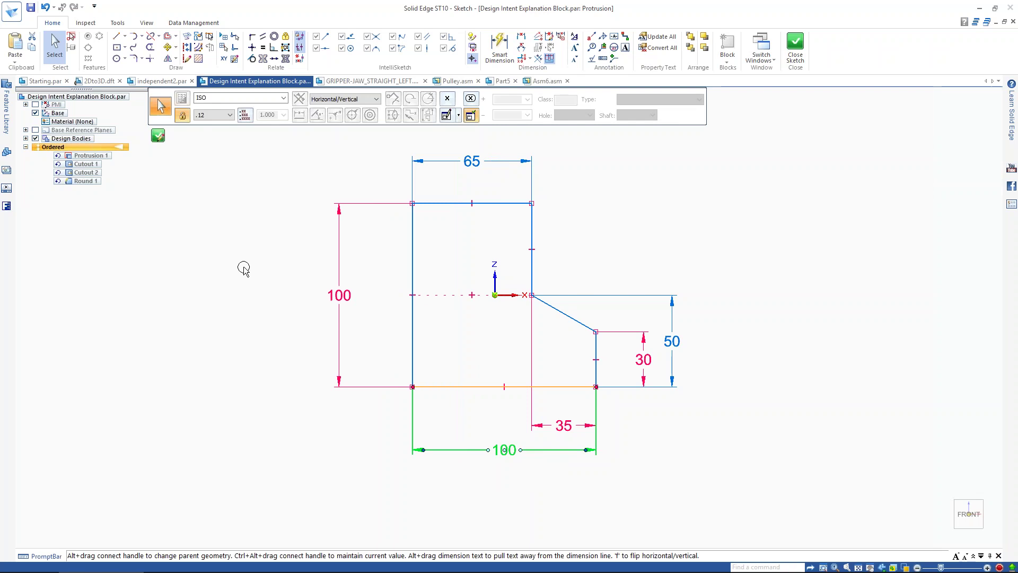
pyautogui.click(158, 135)
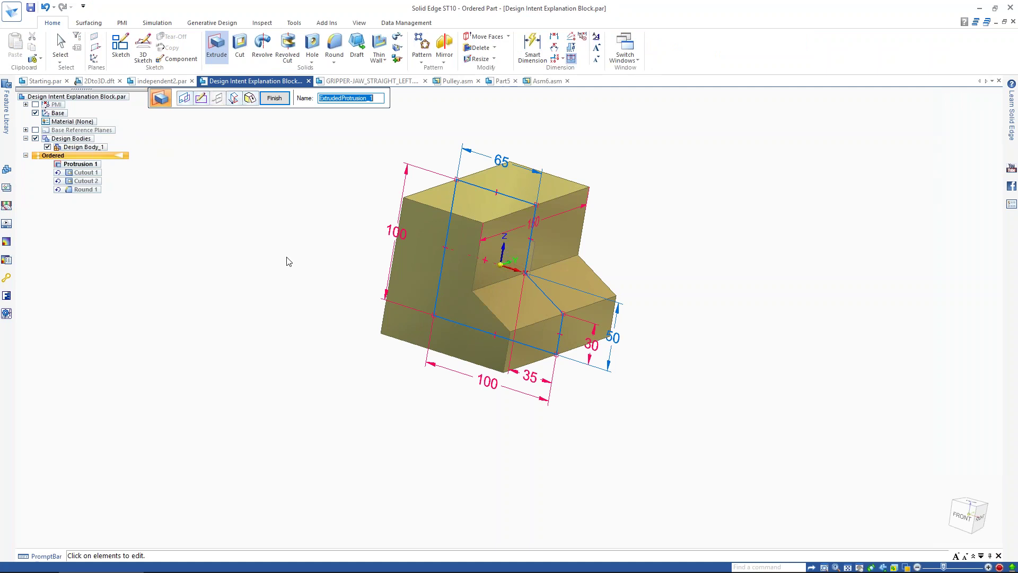
# Step: Edit Cutout 1's definition and increase its extent so it cuts through the full depth of the block
pyautogui.moveTo(387, 166); pyautogui.dragTo(330, 175, button='middle')
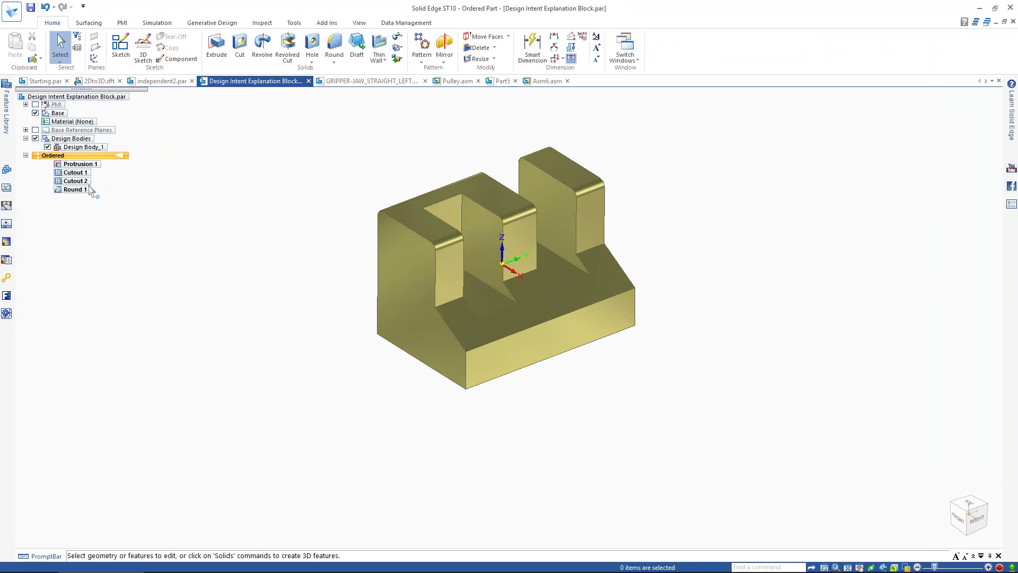
pyautogui.click(74, 172)
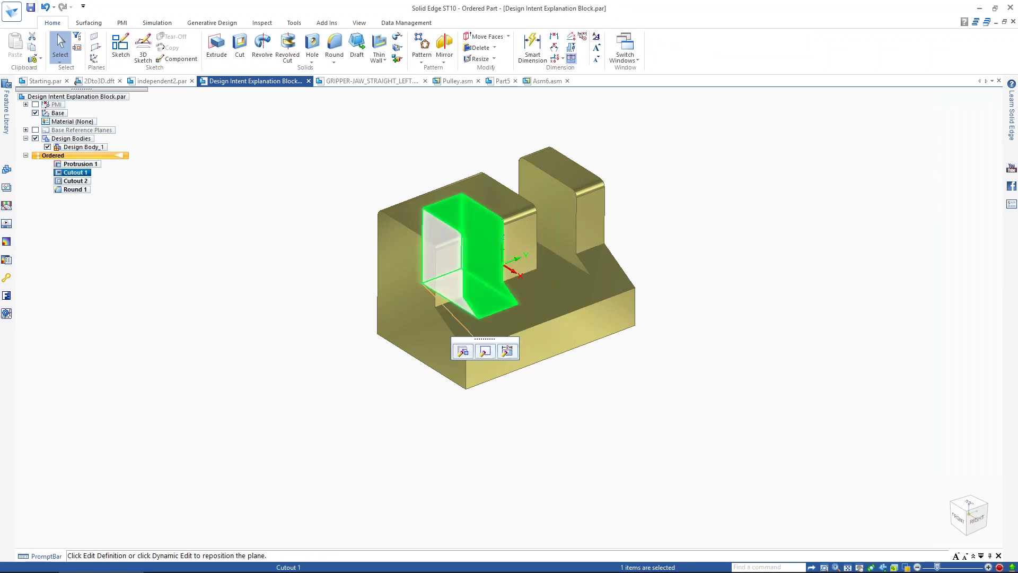
pyautogui.click(462, 351)
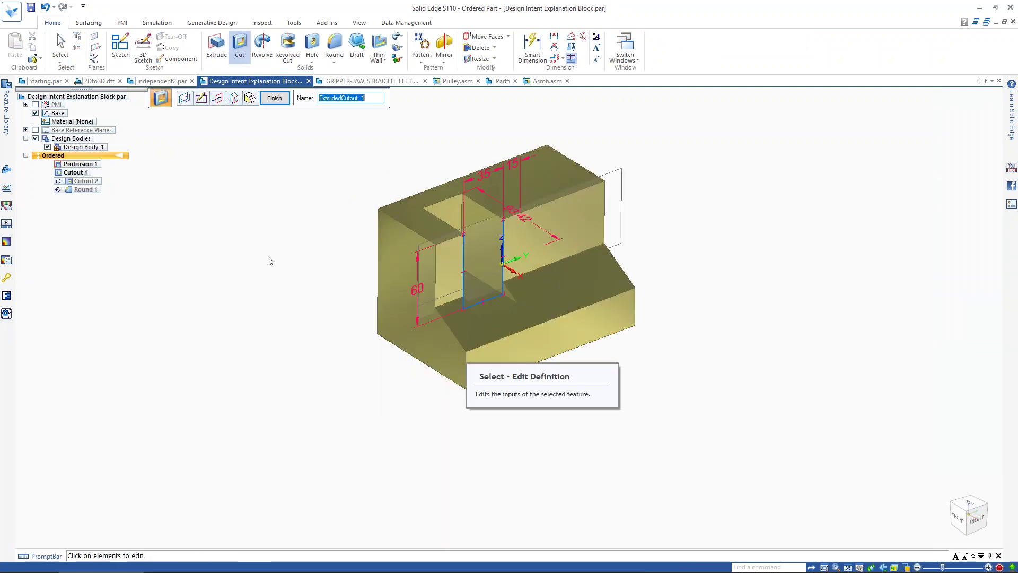
pyautogui.click(237, 98)
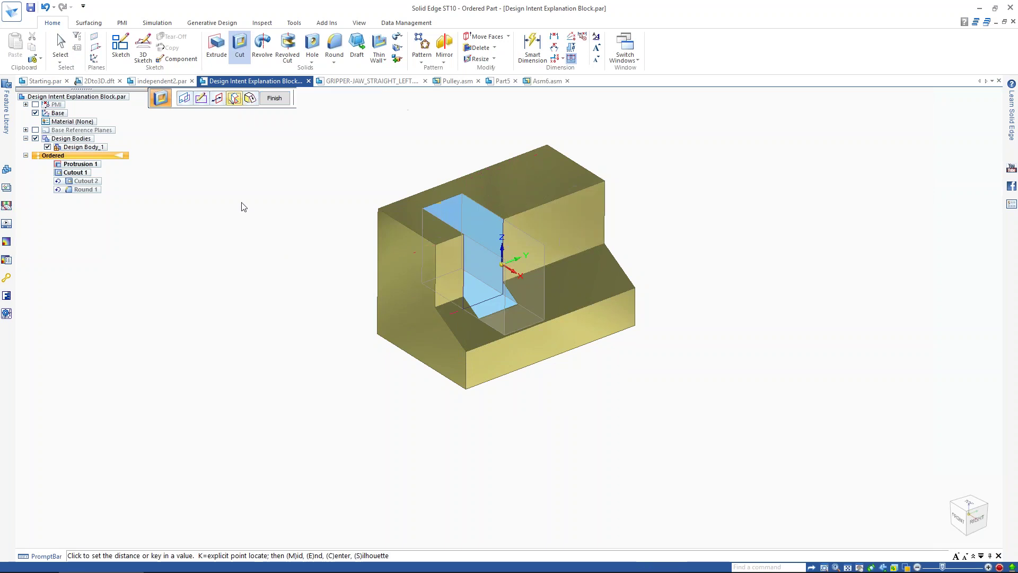
pyautogui.click(313, 213)
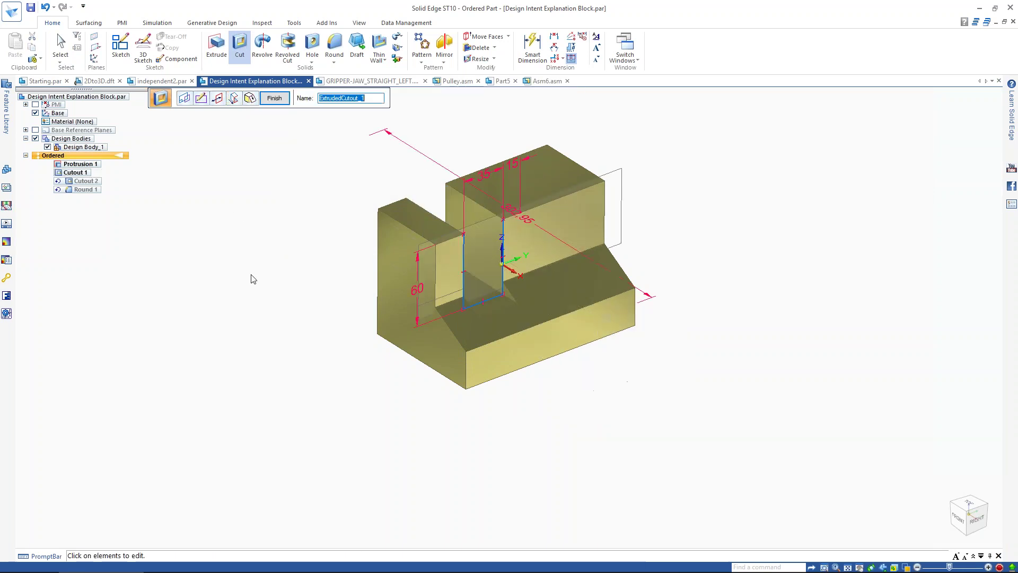
pyautogui.click(274, 98)
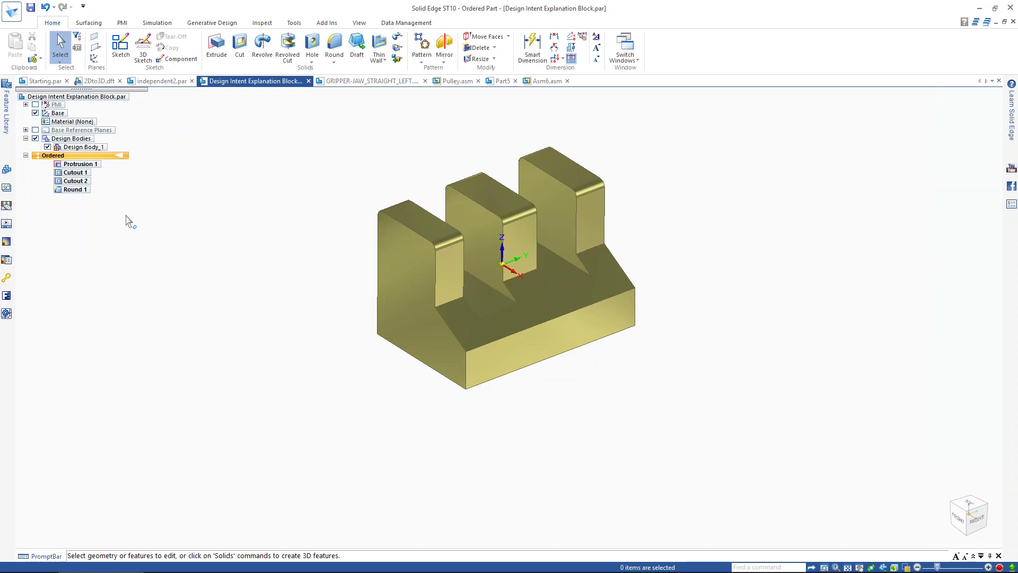
# Step: Move Round 1 and all the ordered features it depends on to Synchronous
pyautogui.click(74, 189)
pyautogui.rightClick(89, 190)
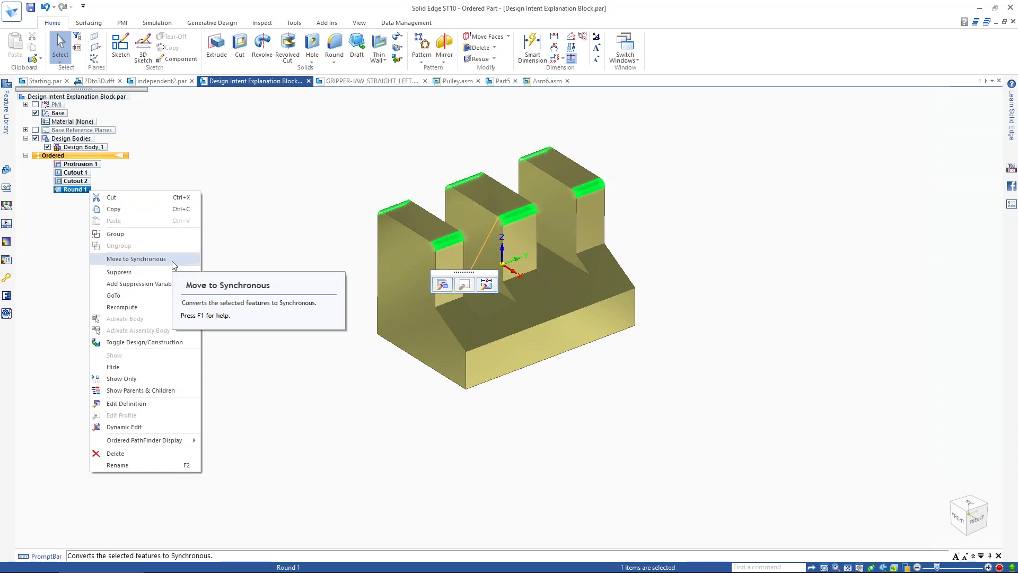
pyautogui.click(136, 259)
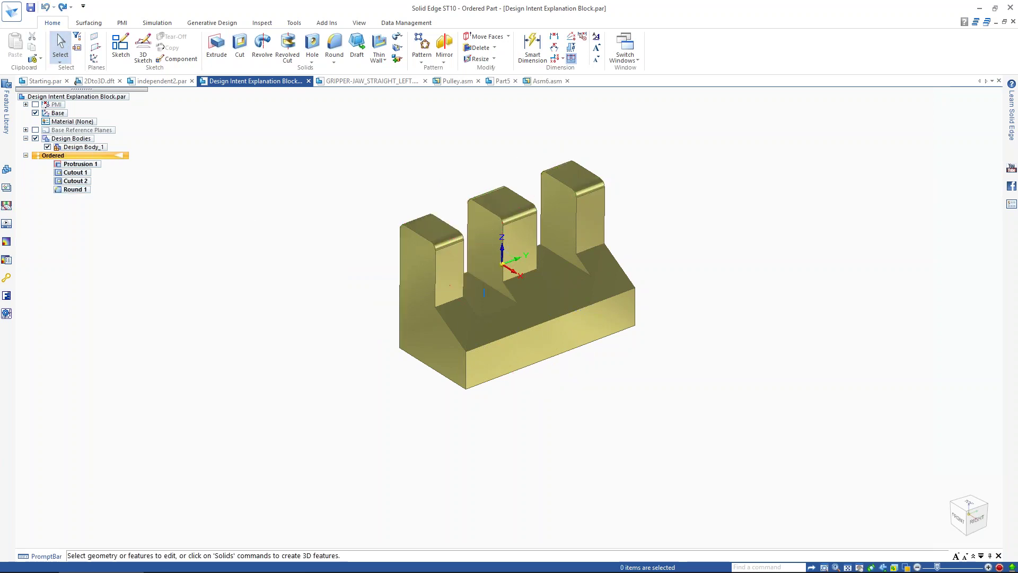
pyautogui.rightClick(85, 192)
pyautogui.click(143, 258)
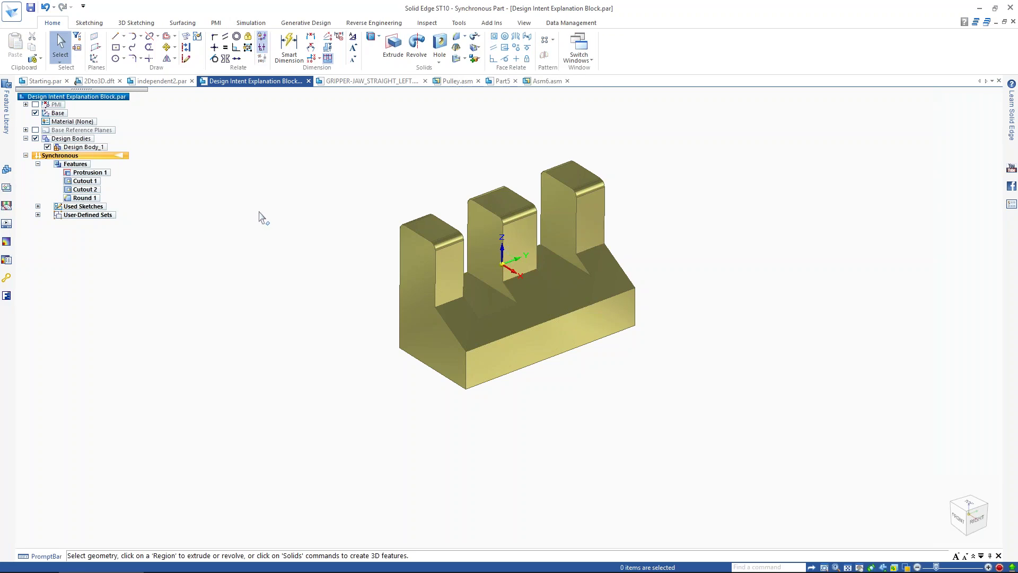
# Step: Delete the used sketches of Cutout 1 and Cutout 2 from the synchronous part
pyautogui.click(38, 207)
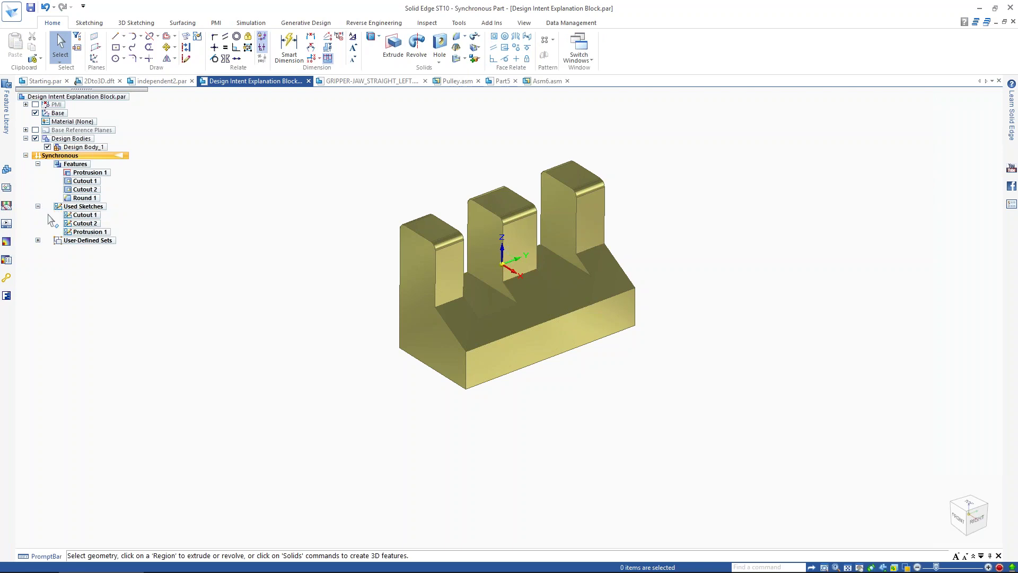
pyautogui.click(78, 217)
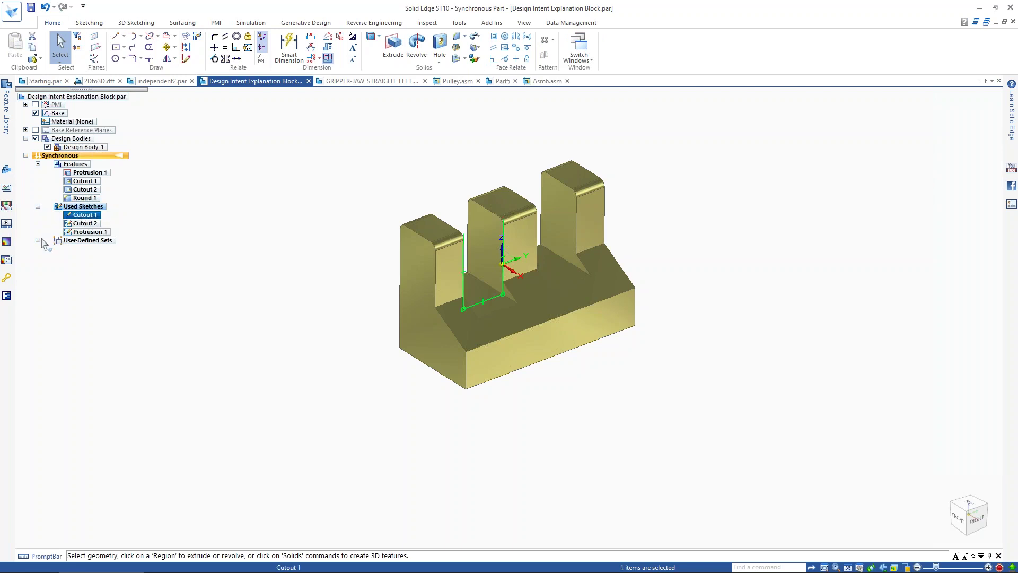
pyautogui.click(37, 241)
pyautogui.click(90, 224)
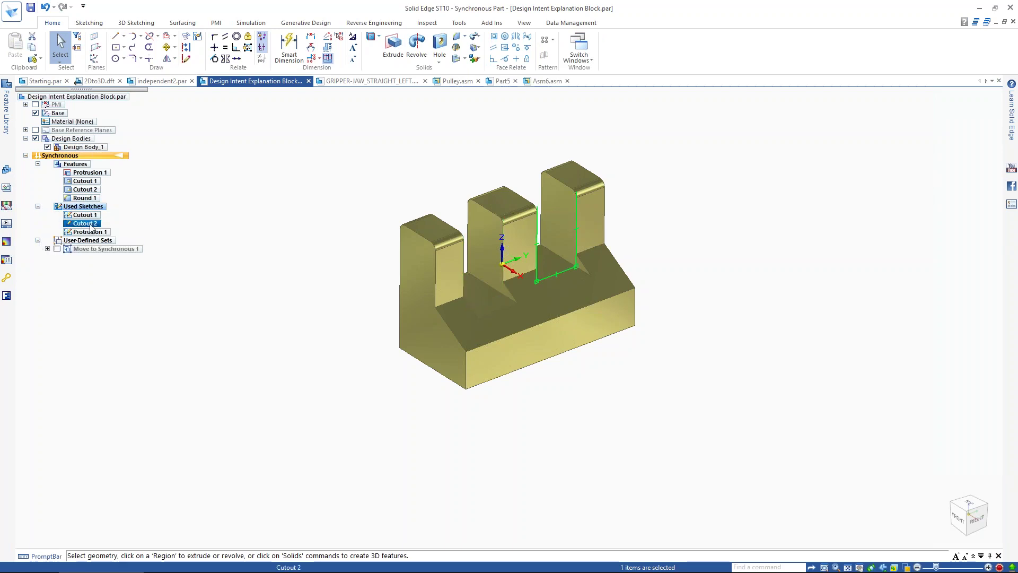
pyautogui.click(84, 215)
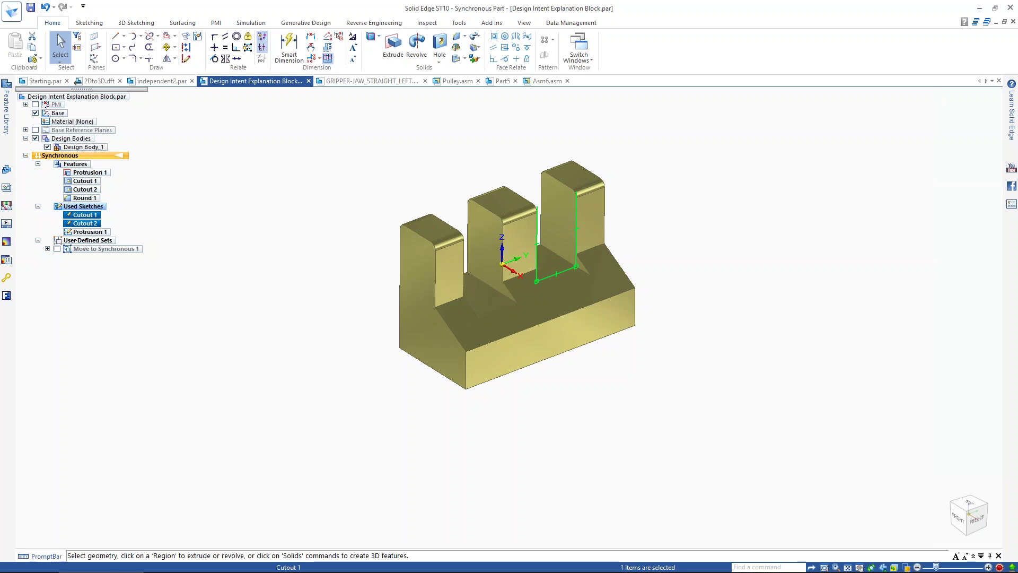
pyautogui.press('Delete')
pyautogui.click(85, 215)
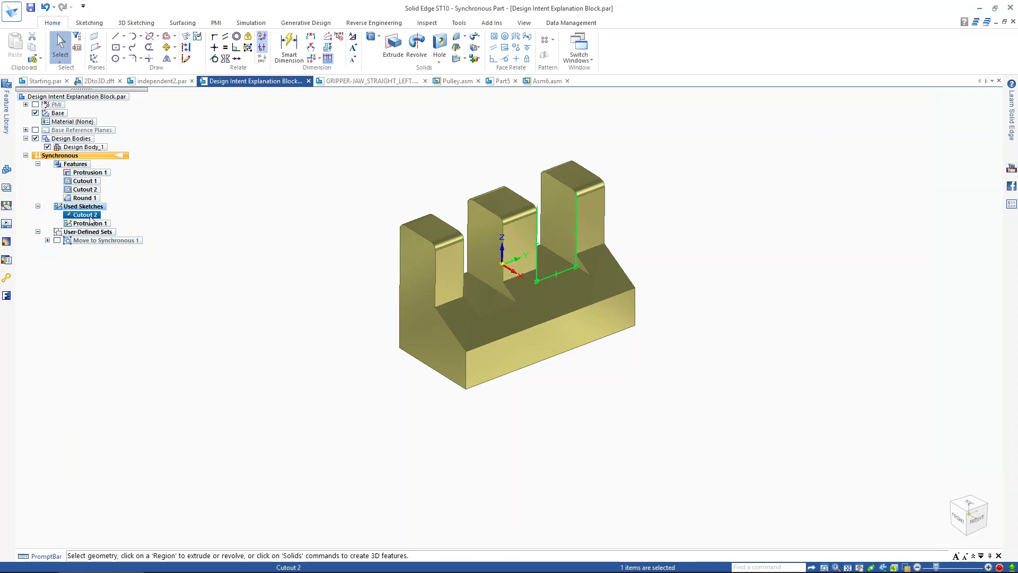
pyautogui.press('Delete')
pyautogui.click(37, 206)
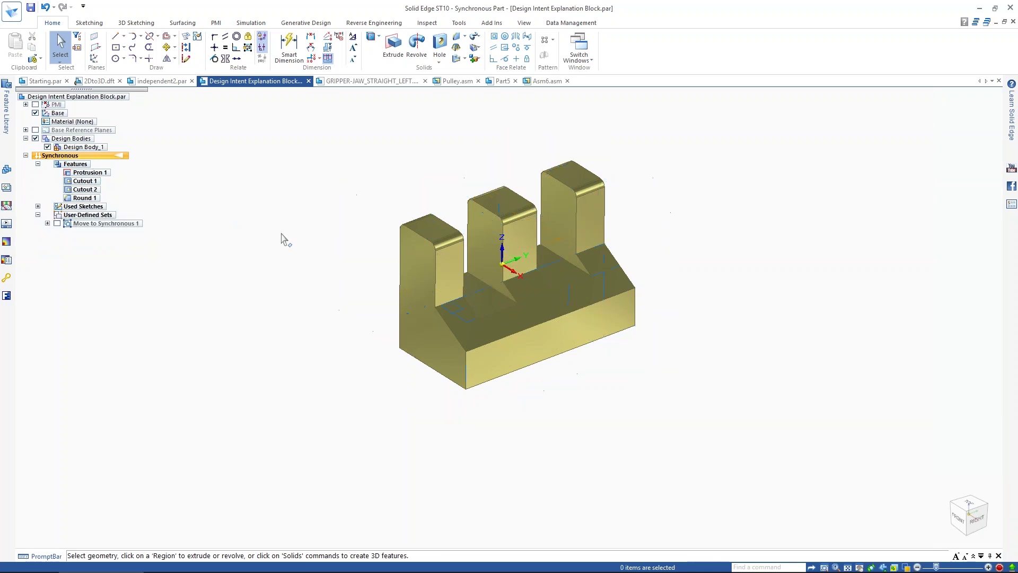
# Step: Try to move the block's flat back face outward with Design Intent on
pyautogui.moveTo(281, 232); pyautogui.dragTo(380, 222, button='middle')
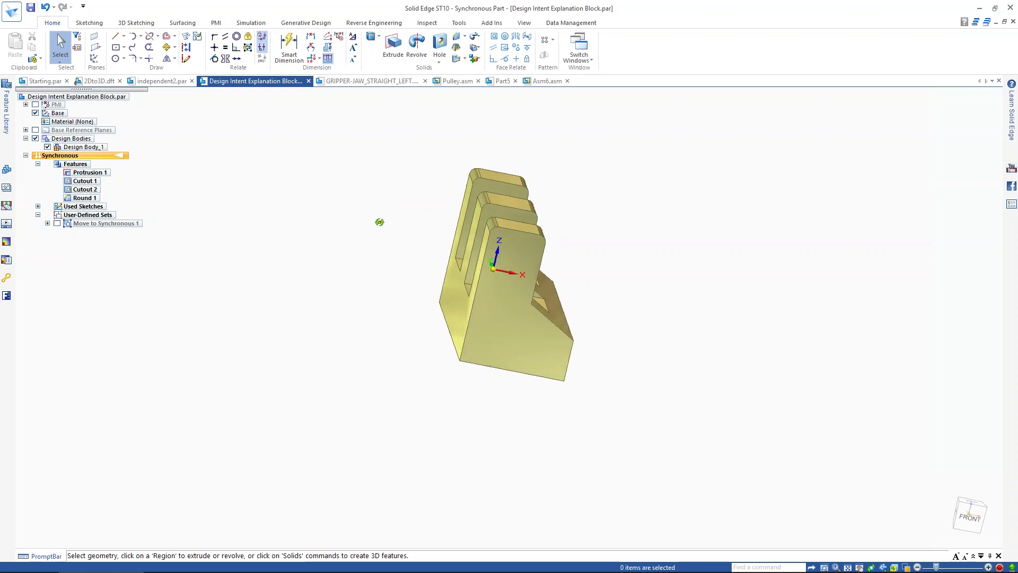
pyautogui.click(440, 303)
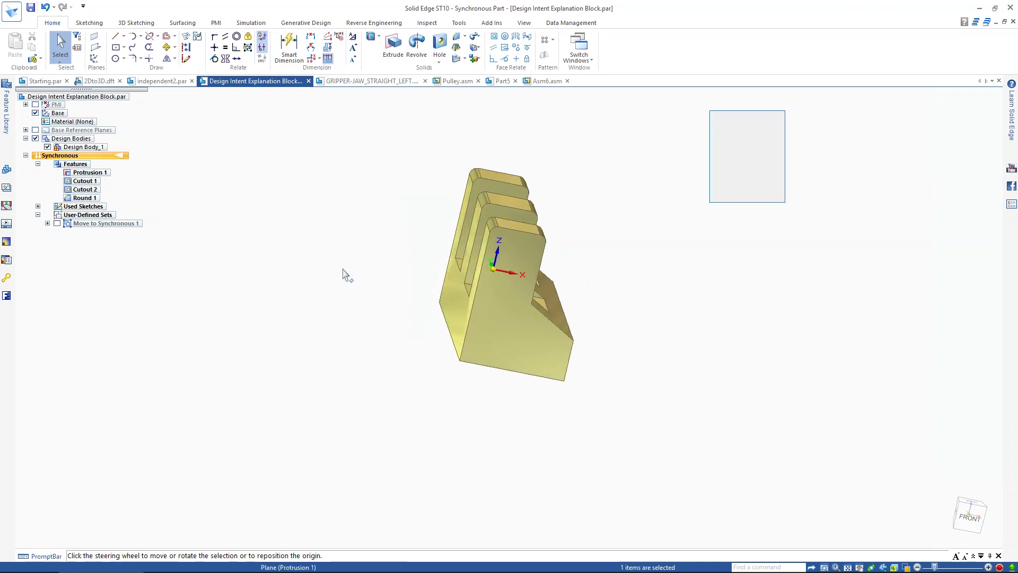
pyautogui.click(413, 290)
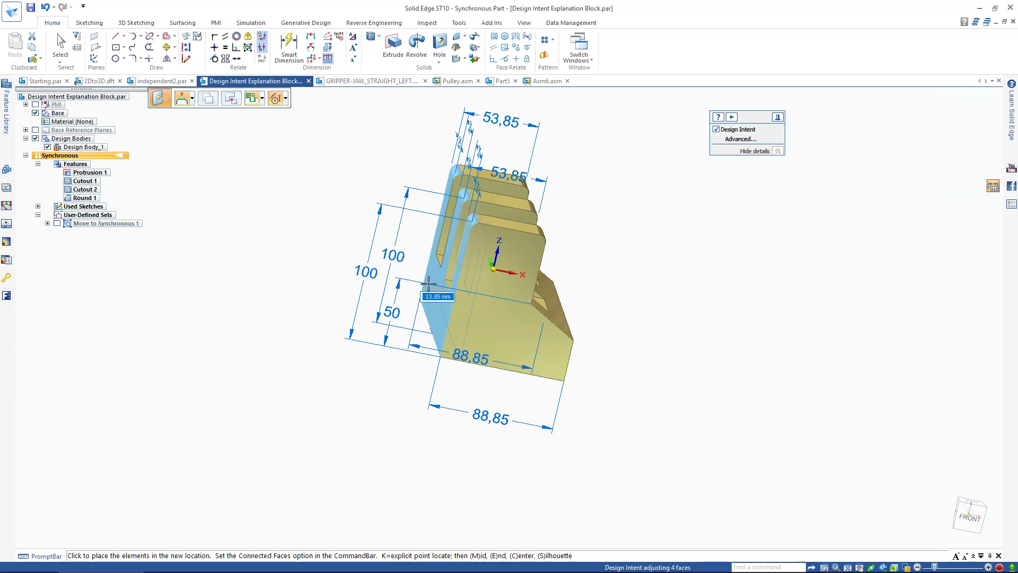
pyautogui.hotkey('ctrl', 'i')
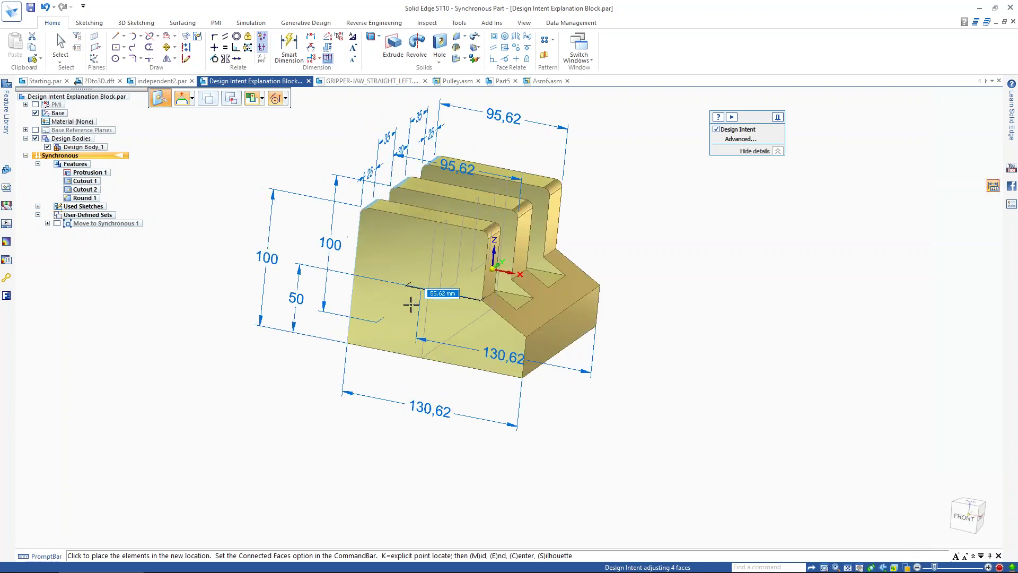
pyautogui.press('Escape')
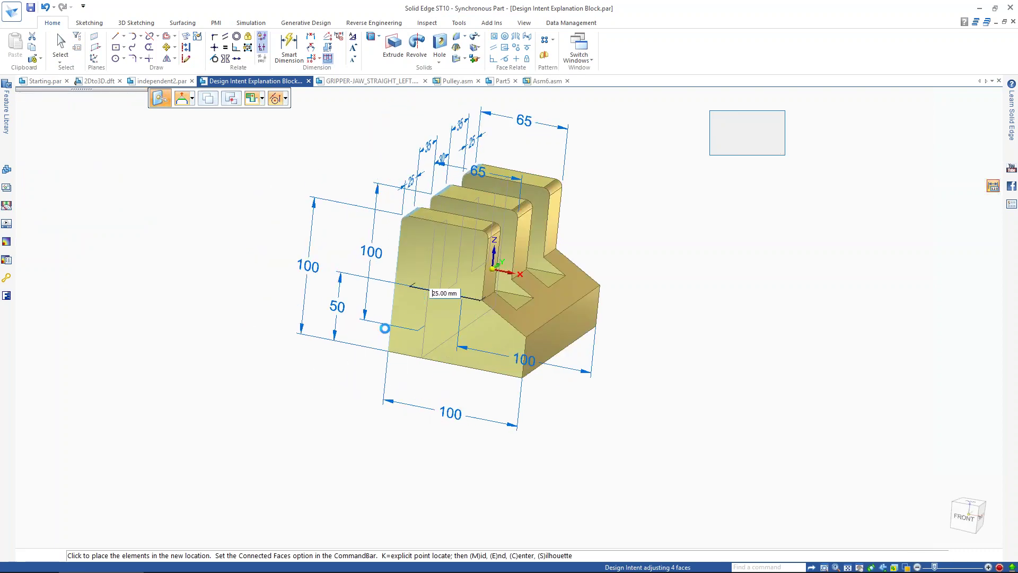
pyautogui.press('Escape')
# Step: Raise only the middle post's top face by about 39 mm, with the Symmetric and Coplanar design intent relationships turned off
pyautogui.moveTo(681, 244); pyautogui.dragTo(606, 255, button='middle')
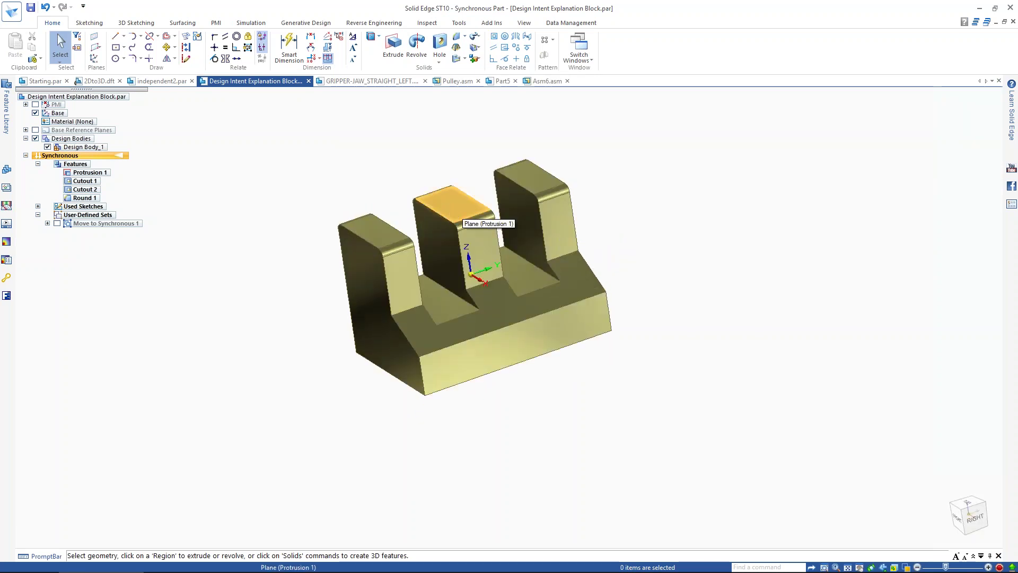
pyautogui.click(455, 212)
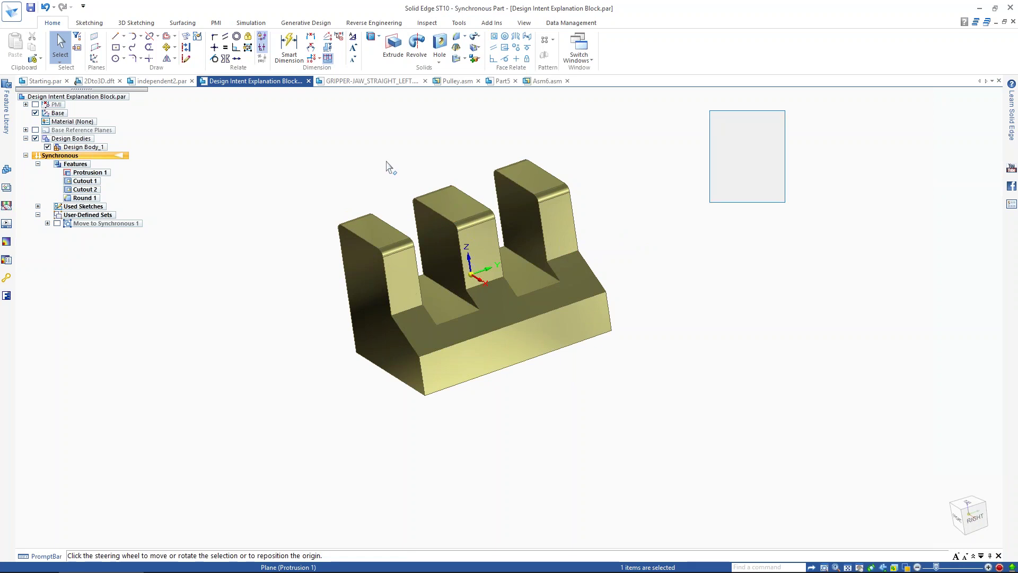
pyautogui.click(445, 177)
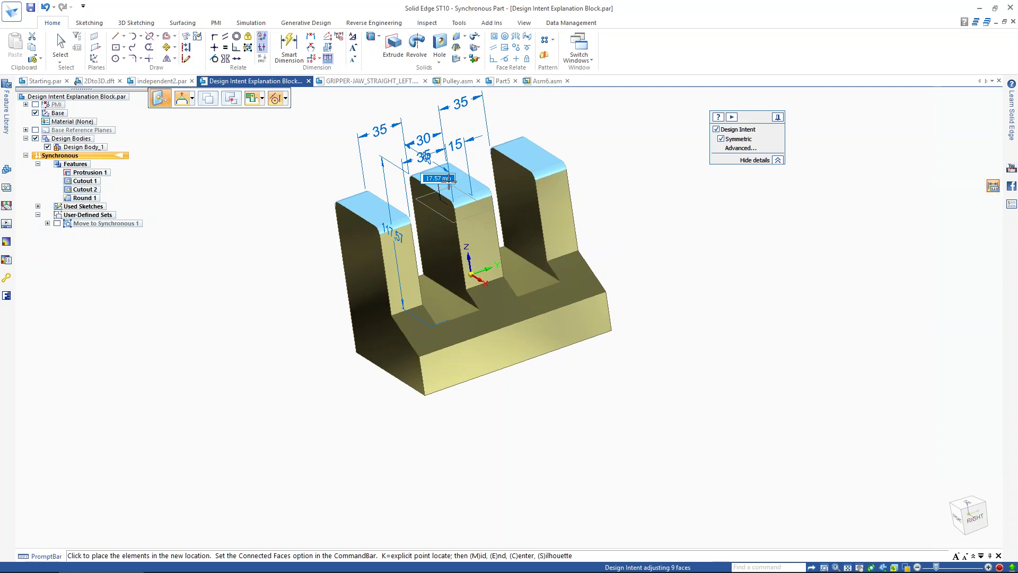
pyautogui.click(448, 181)
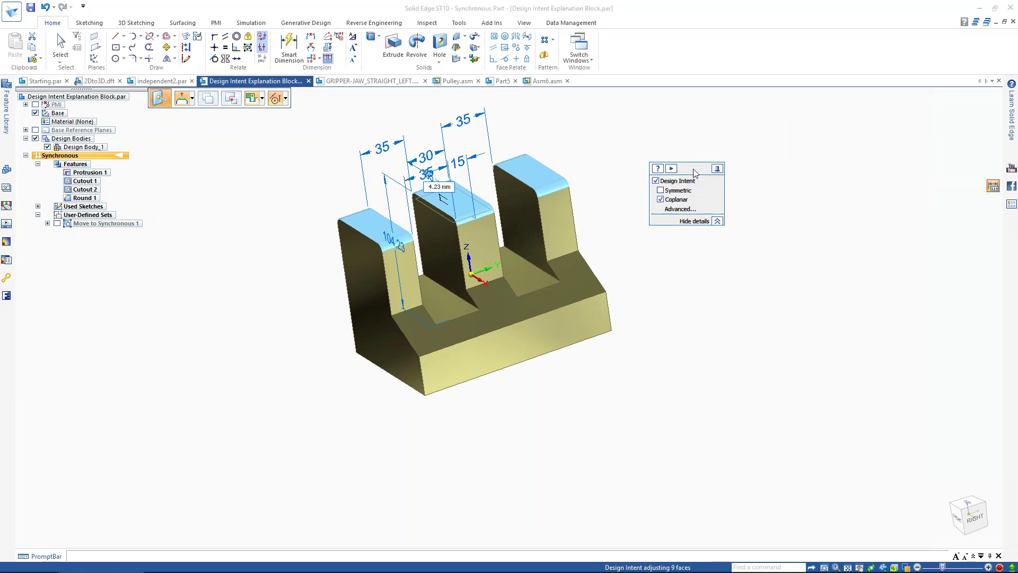
pyautogui.click(669, 202)
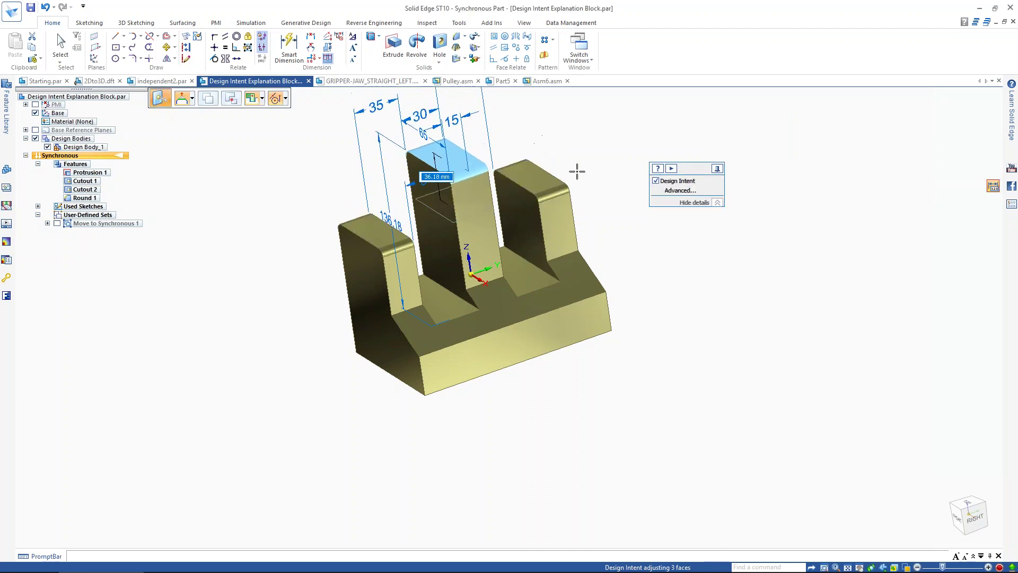
pyautogui.moveTo(596, 133); pyautogui.dragTo(596, 131)
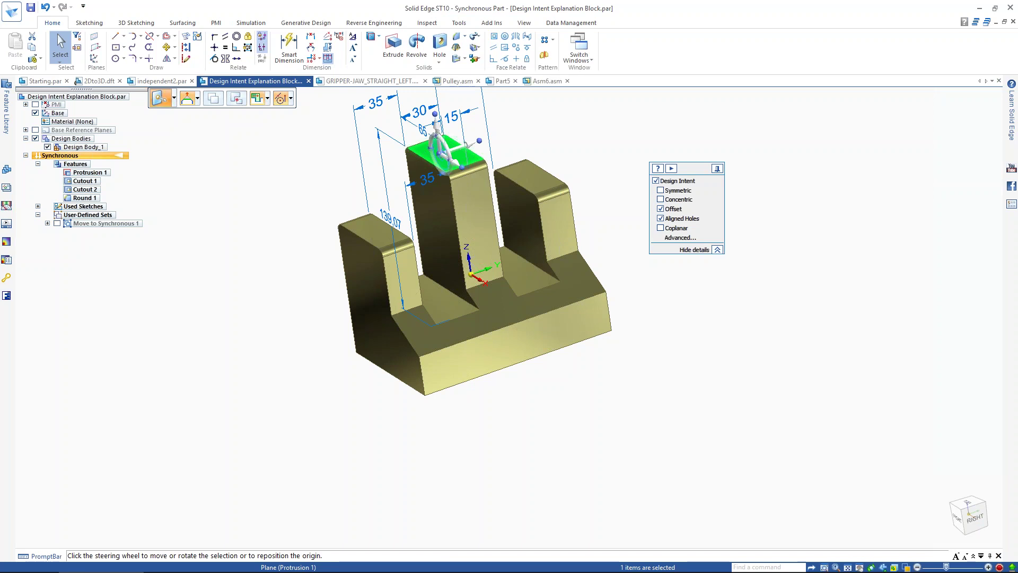
pyautogui.press('Escape')
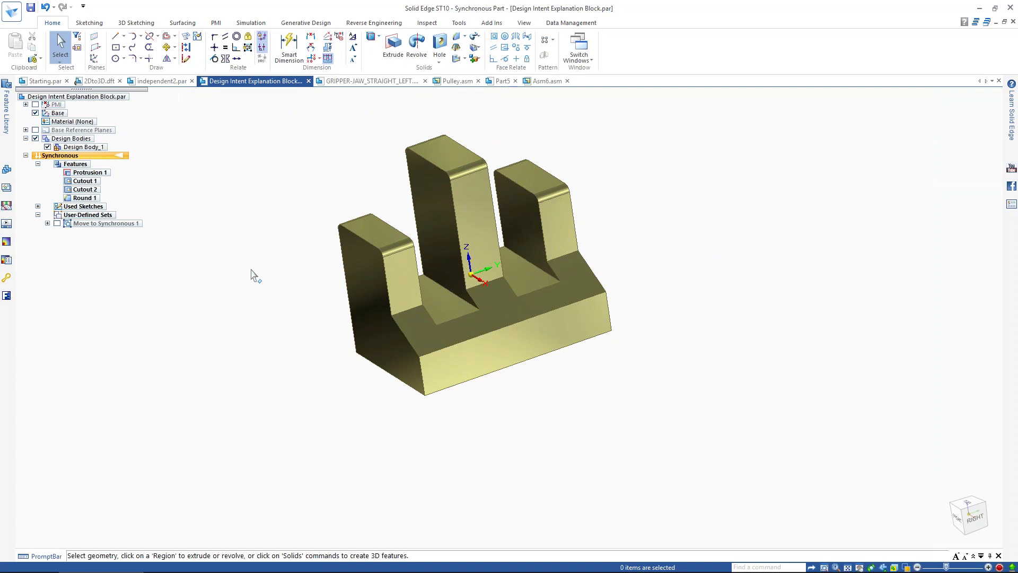
# Step: Set the 35 mm gap between the front and middle posts to 29.75 mm so that only the middle post's face moves
pyautogui.keyDown('shift'); pyautogui.moveTo(263, 274); pyautogui.dragTo(274, 310, button='middle'); pyautogui.keyUp('shift')
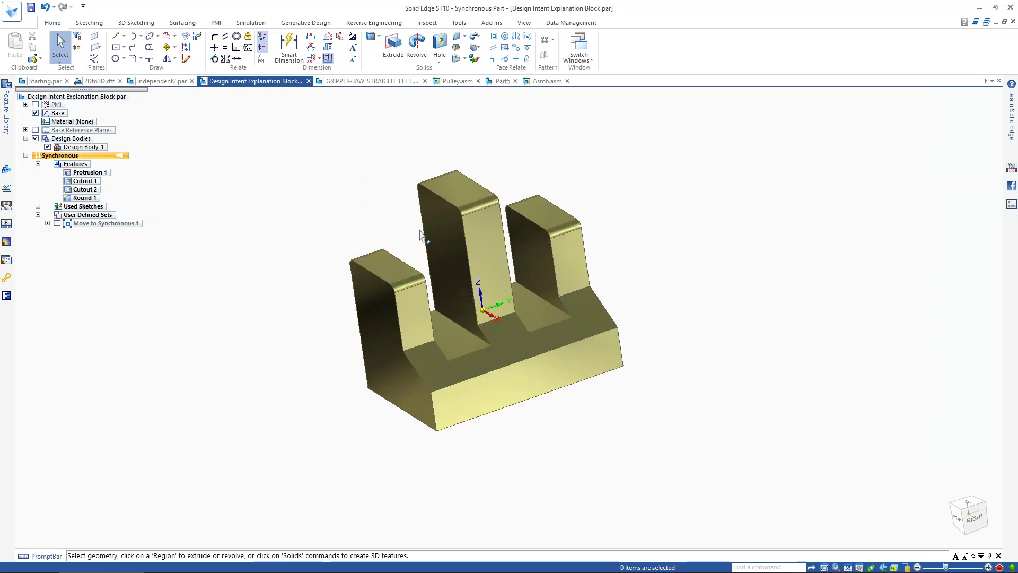
pyautogui.click(443, 255)
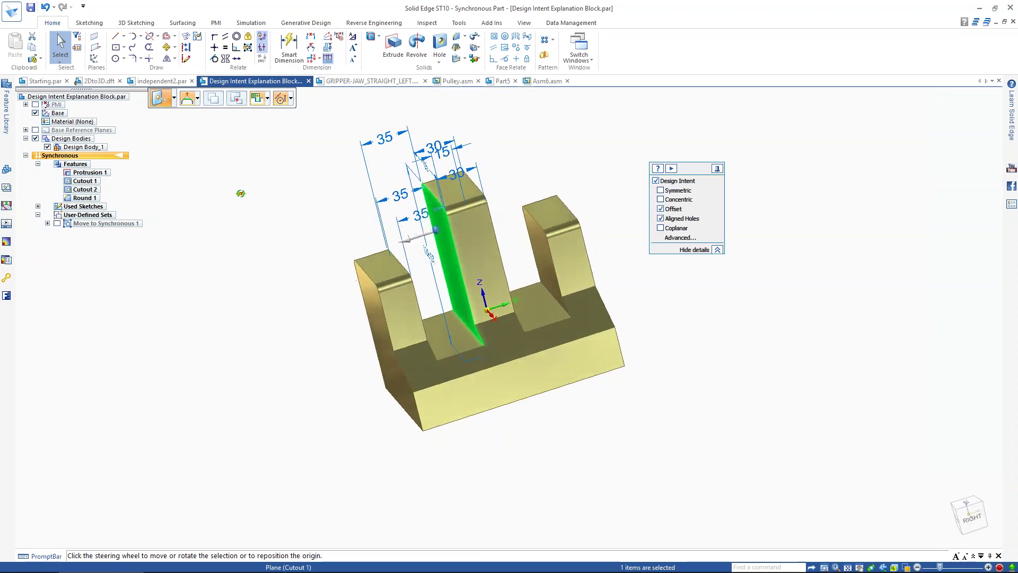
pyautogui.click(386, 138)
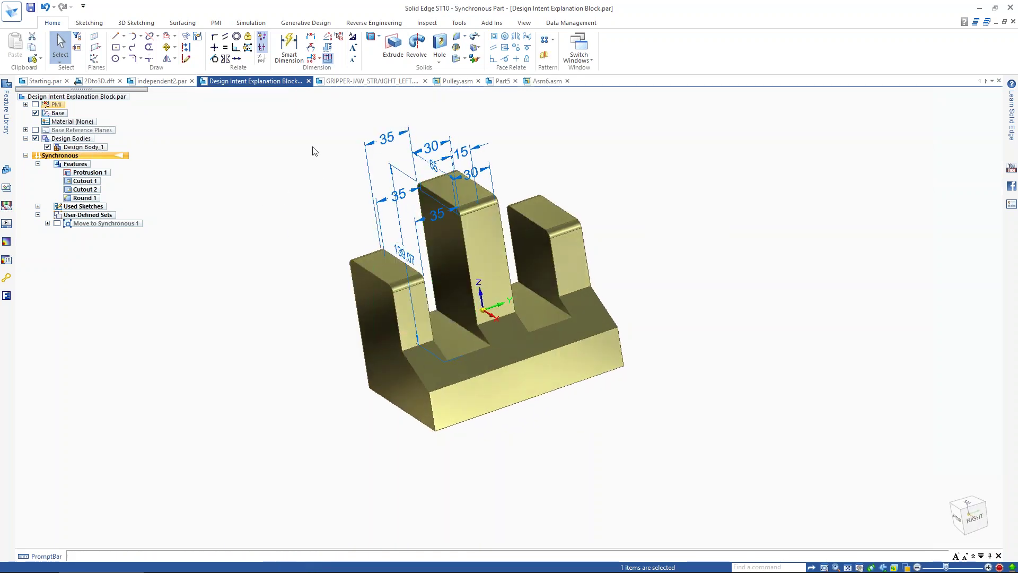
pyautogui.moveTo(387, 155); pyautogui.dragTo(296, 182)
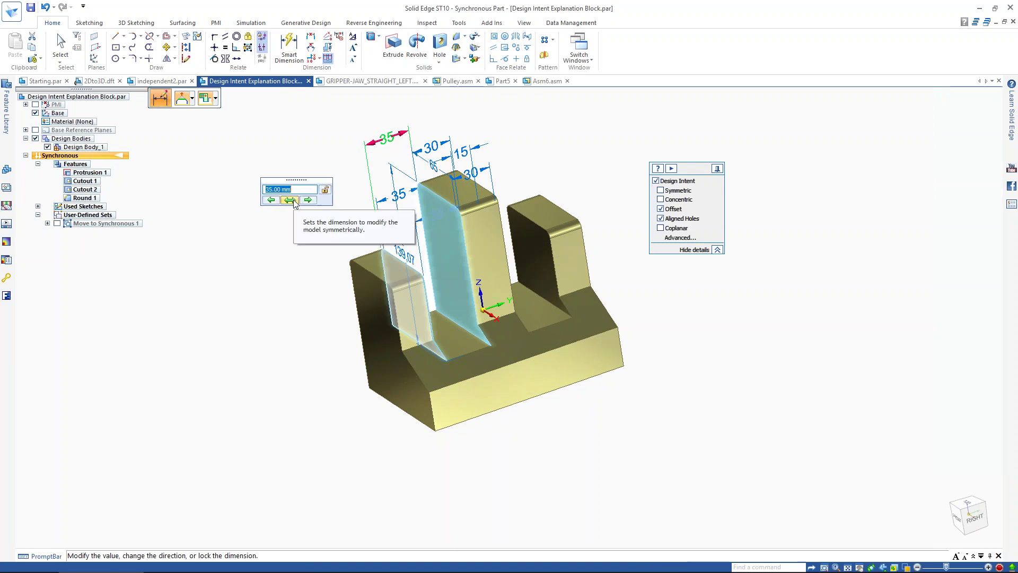
pyautogui.click(272, 202)
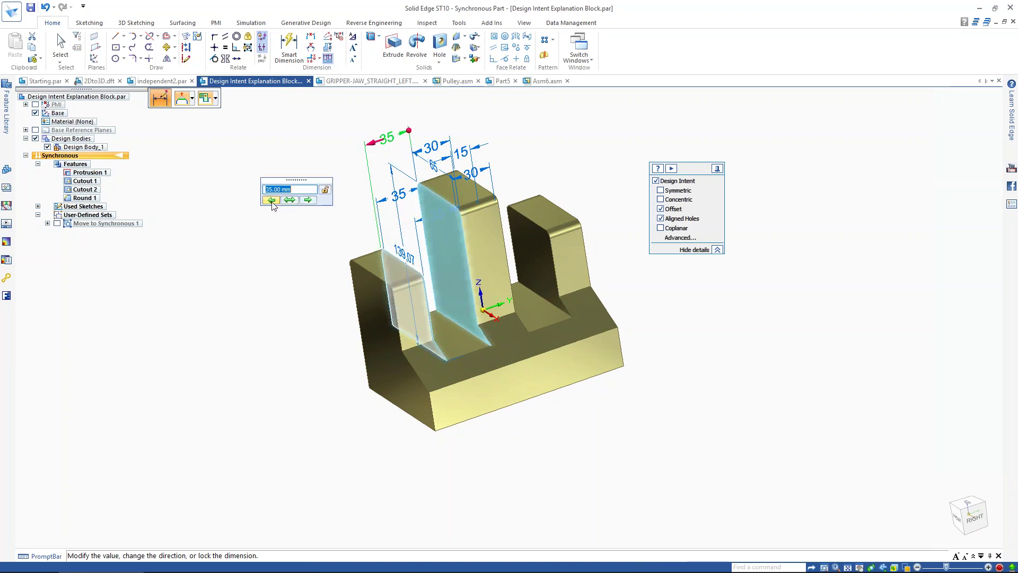
pyautogui.click(308, 201)
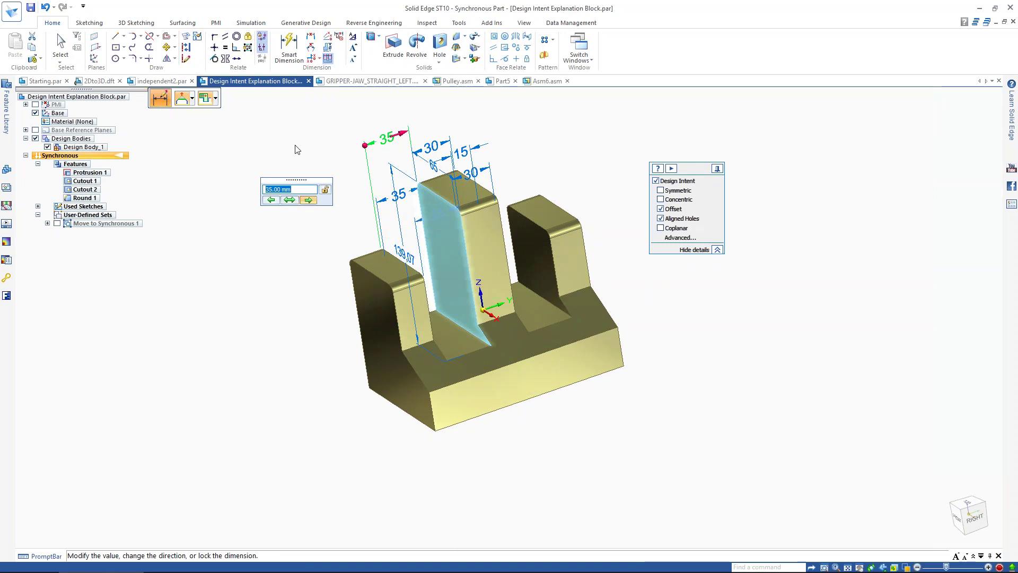
pyautogui.write('31.5')
pyautogui.press('Return')
pyautogui.write('29.75')
pyautogui.press('Return')
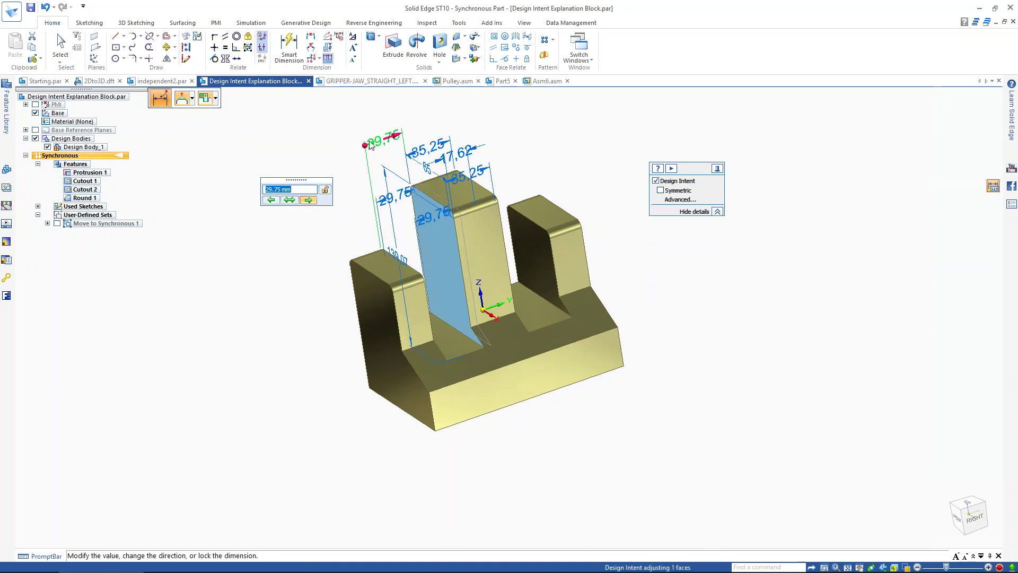
# Step: Turn on the Symmetric design intent relationship and set the gap dimension to 31.5 mm, resizing the middle post equally on both sides
pyautogui.click(661, 190)
pyautogui.write('28')
pyautogui.press('Return')
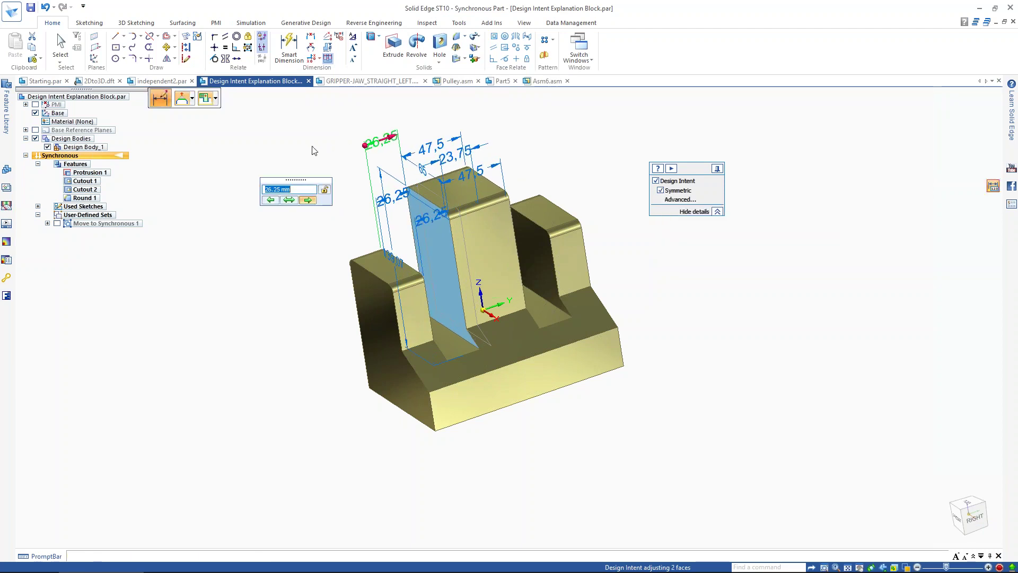
pyautogui.hotkey('ctrl', 'z')
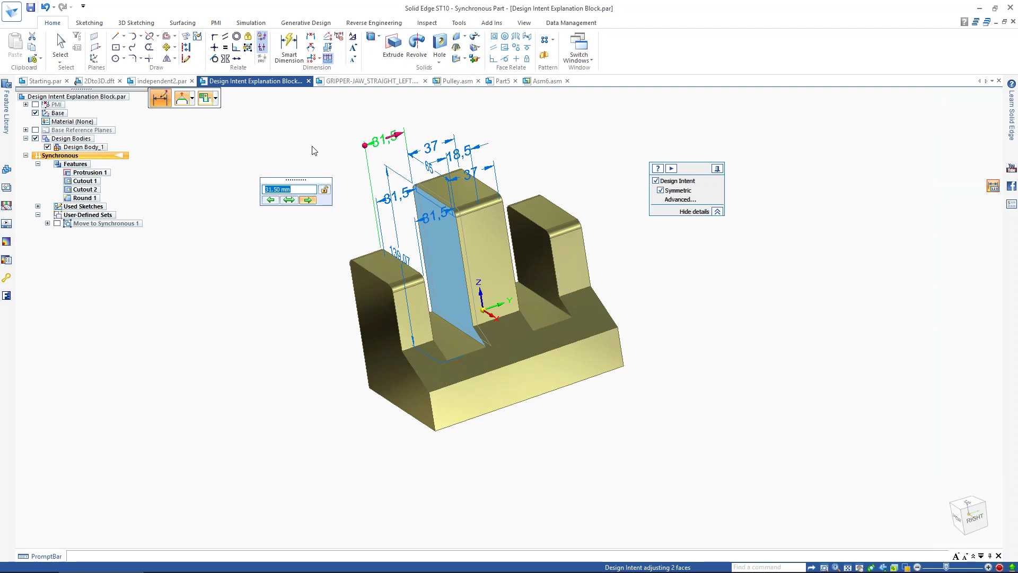
pyautogui.press('Escape')
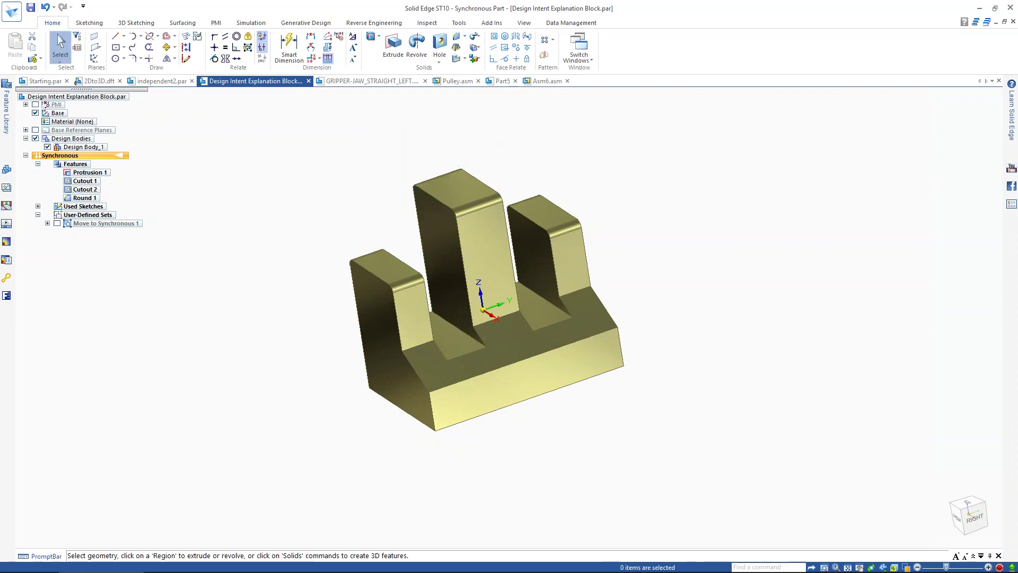
# Step: Switch to PowerPoint, advance to the "Putting It All Together…" slide, and return to GRIPPER-JAW_STRAIGHT_LEFT.par in Solid Edge
pyautogui.moveTo(152, 570)
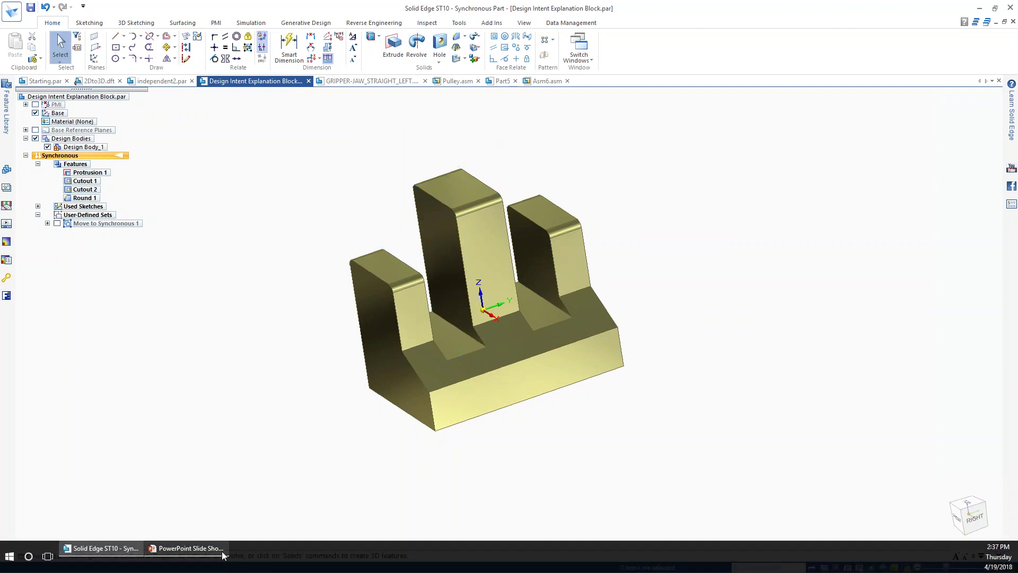
pyautogui.click(222, 551)
pyautogui.press('Right')
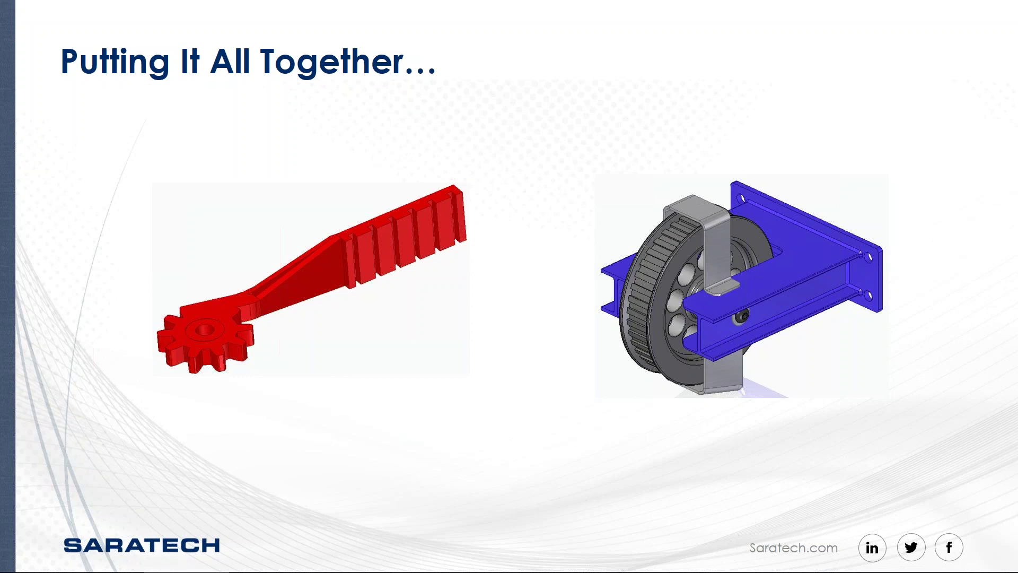
pyautogui.click(387, 233)
pyautogui.click(528, 362)
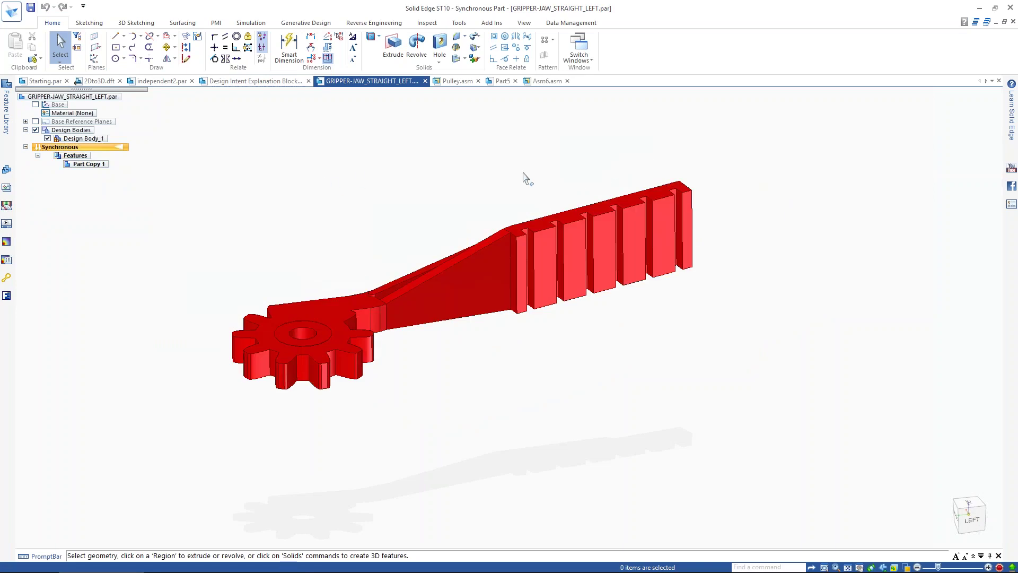
# Step: Try to move the upper face of the gripper jaw's toothed section upward
pyautogui.moveTo(546, 161)
pyautogui.mouseDown(button='middle')
pyautogui.moveTo(466, 152)
pyautogui.moveTo(534, 159)
pyautogui.mouseUp(button='middle')
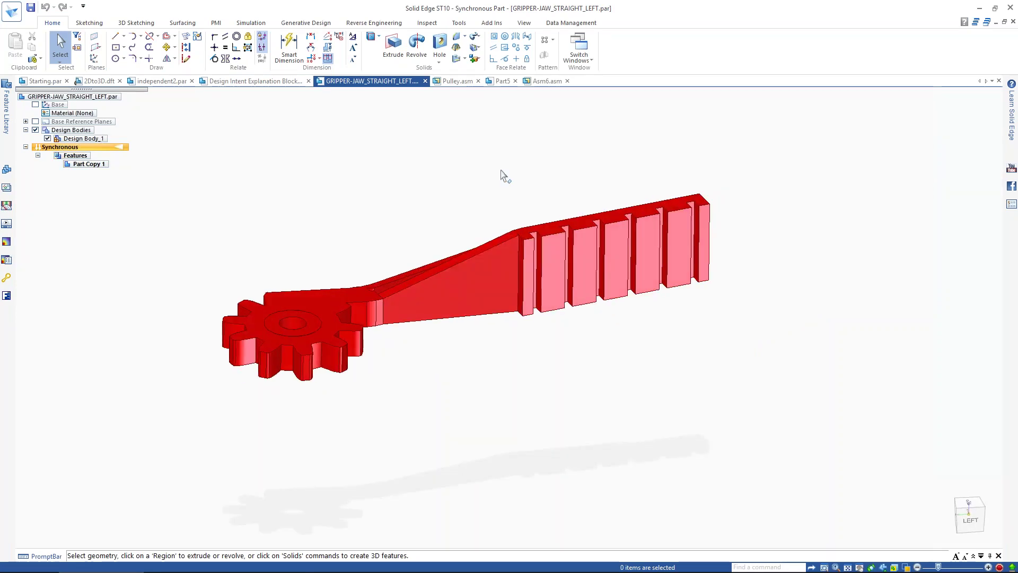
pyautogui.click(554, 222)
pyautogui.click(553, 210)
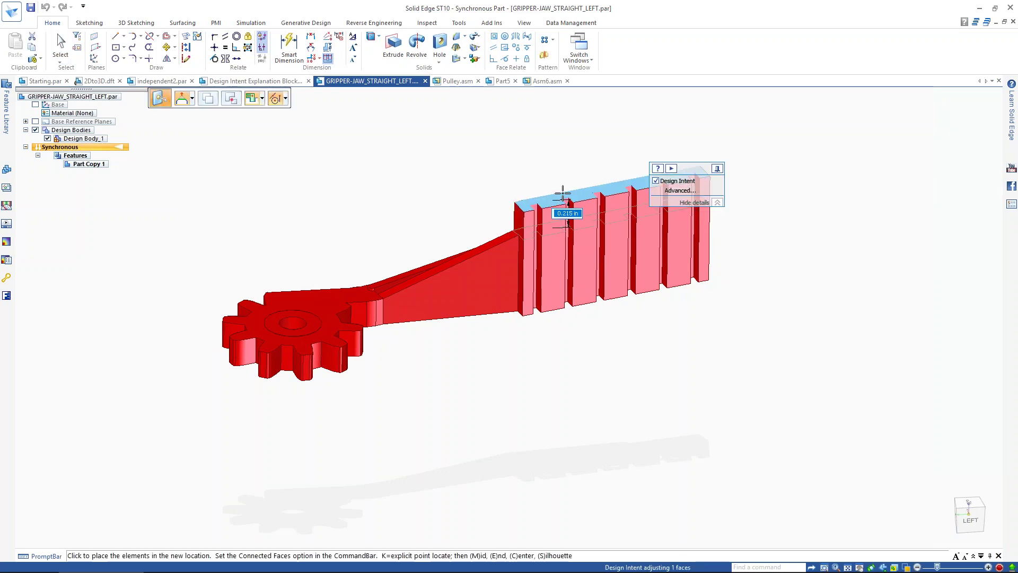
# Step: Show the base coordinate system and move the whole gripper body down so the gear's mid-height aligns with the origin
pyautogui.click(445, 198)
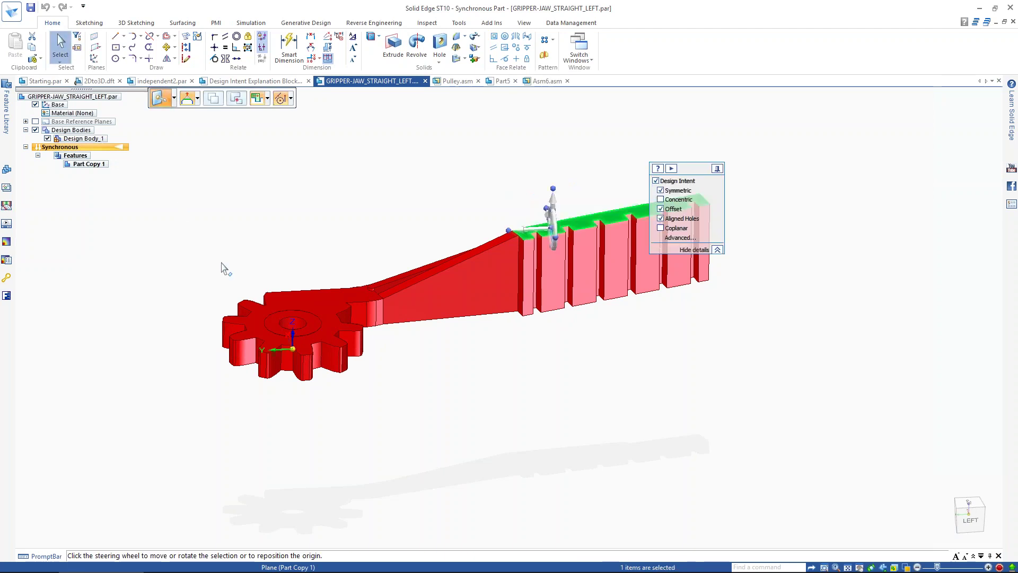
pyautogui.hotkey('ctrl', 'l')
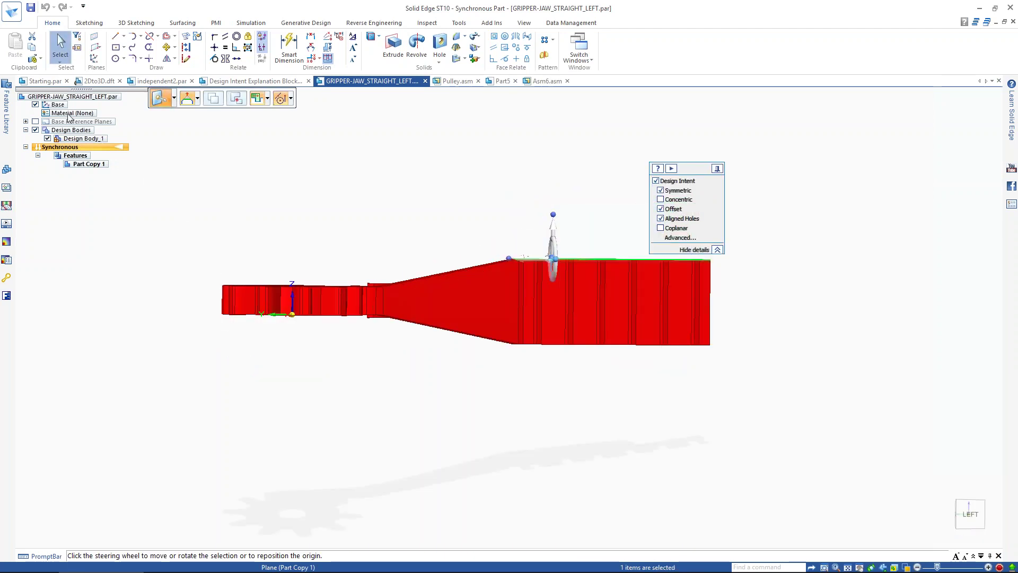
pyautogui.click(238, 212)
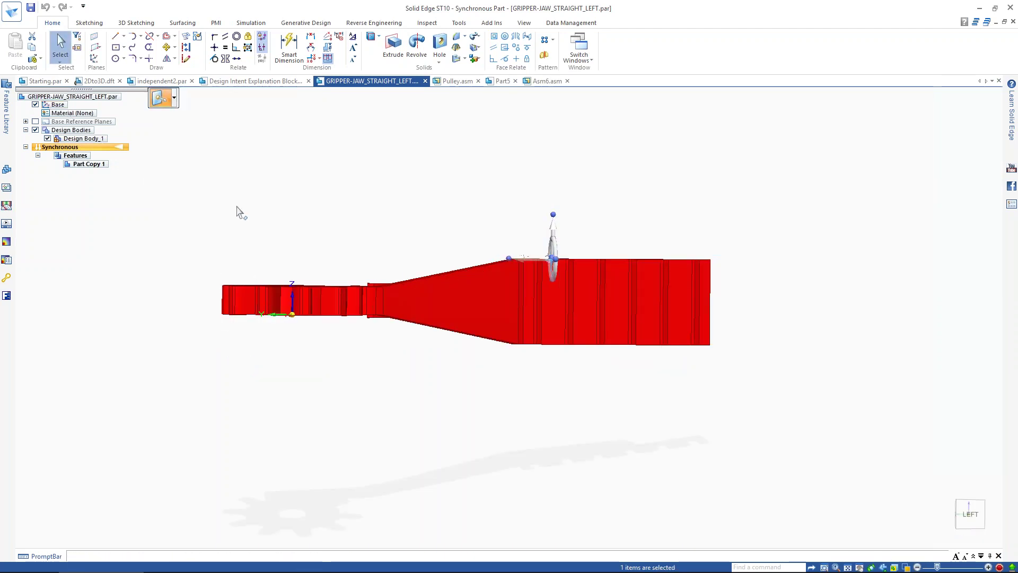
pyautogui.click(102, 143)
pyautogui.moveTo(277, 198); pyautogui.dragTo(307, 285, button='middle')
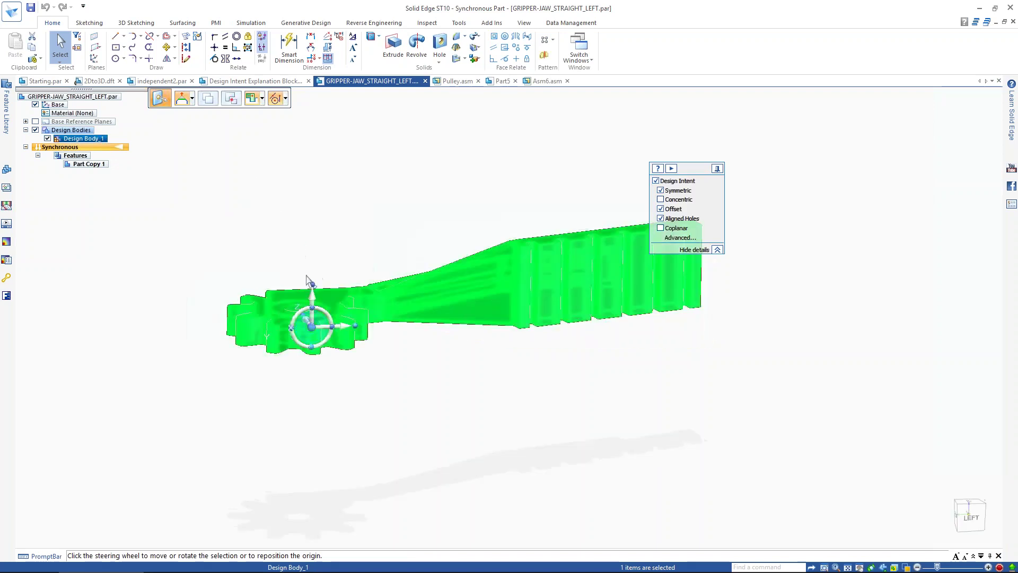
pyautogui.click(313, 330)
pyautogui.click(237, 337)
pyautogui.click(239, 306)
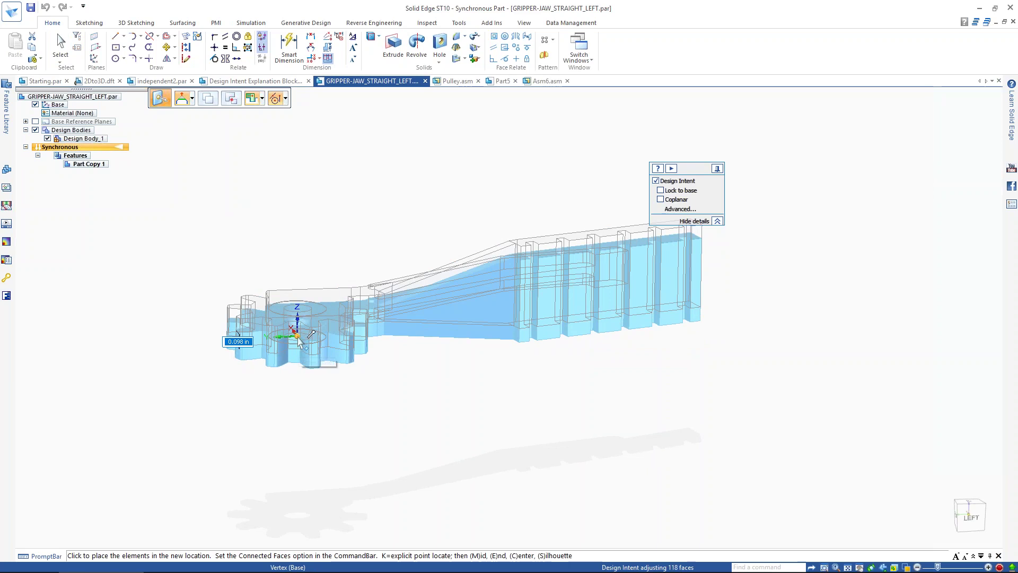
pyautogui.press('Escape')
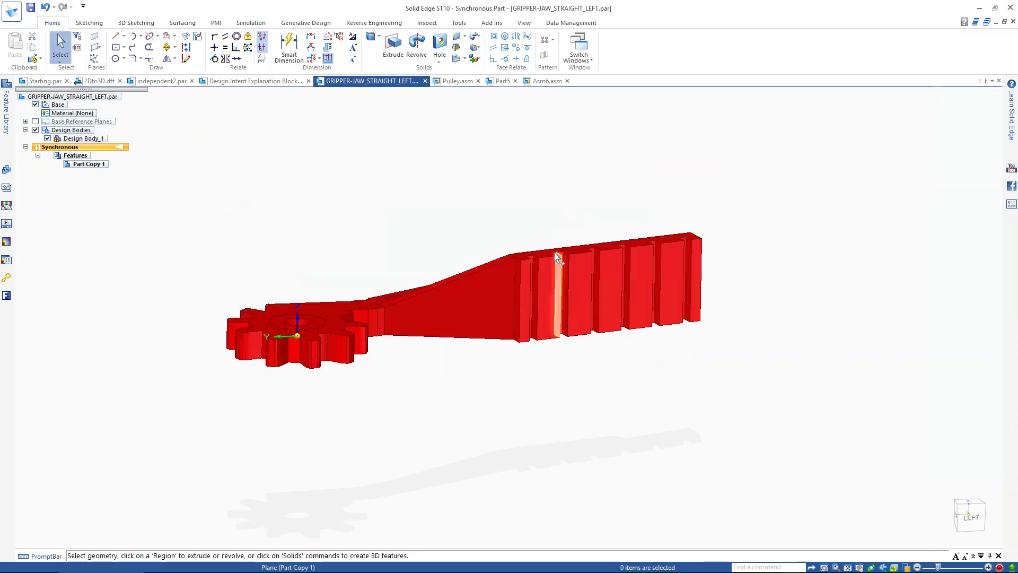
# Step: Move the upper face of the gripper jaw's toothed section up about 0.211 in with Symmetric design intent on
pyautogui.click(543, 251)
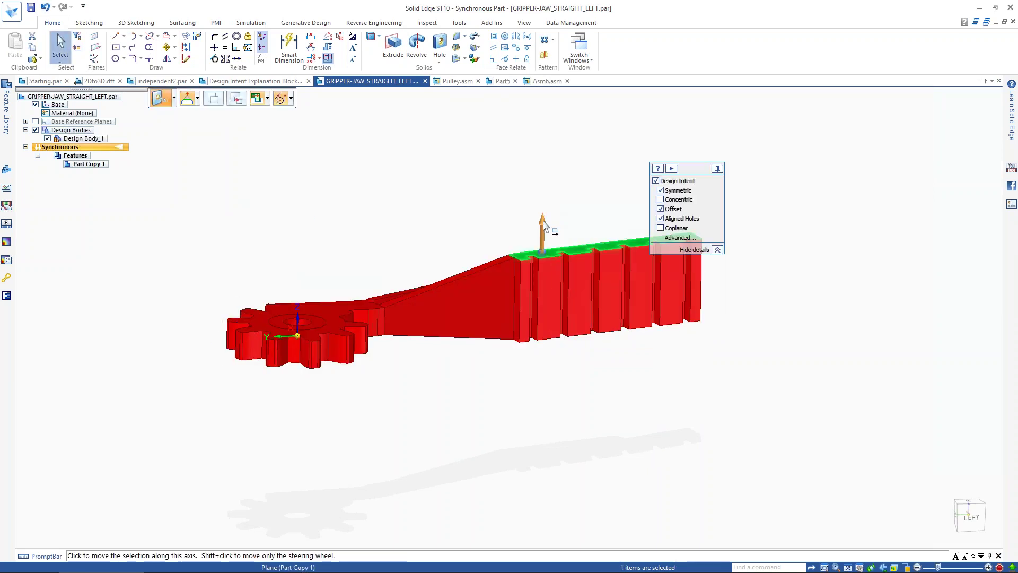
pyautogui.click(542, 226)
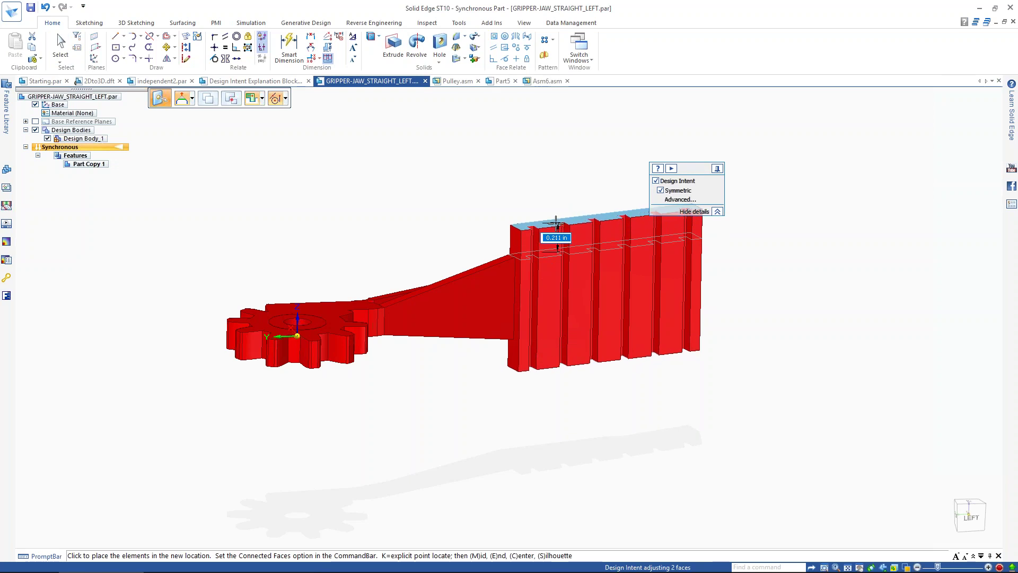
pyautogui.click(556, 221)
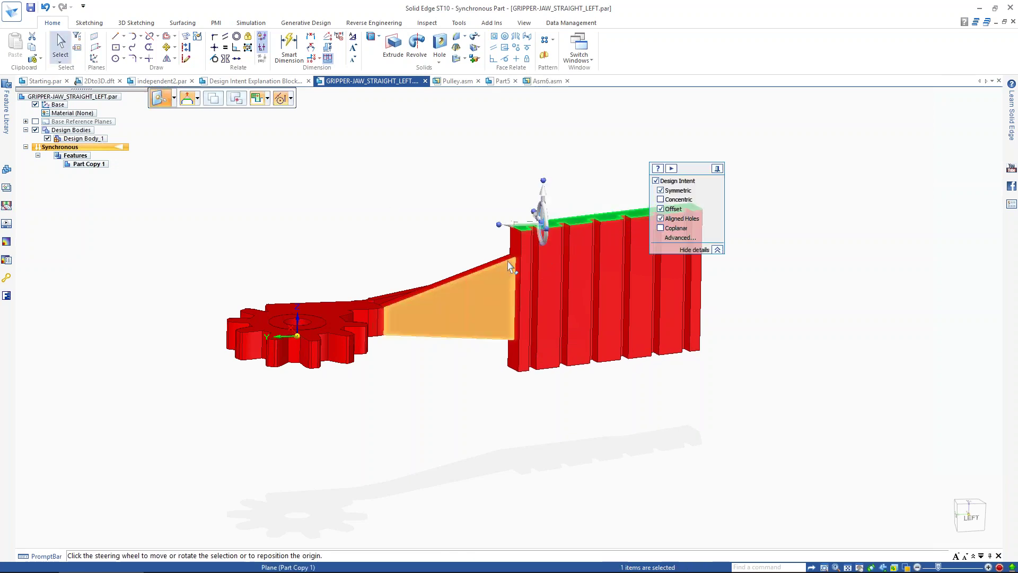
pyautogui.click(430, 225)
pyautogui.moveTo(418, 211); pyautogui.dragTo(430, 297, button='middle')
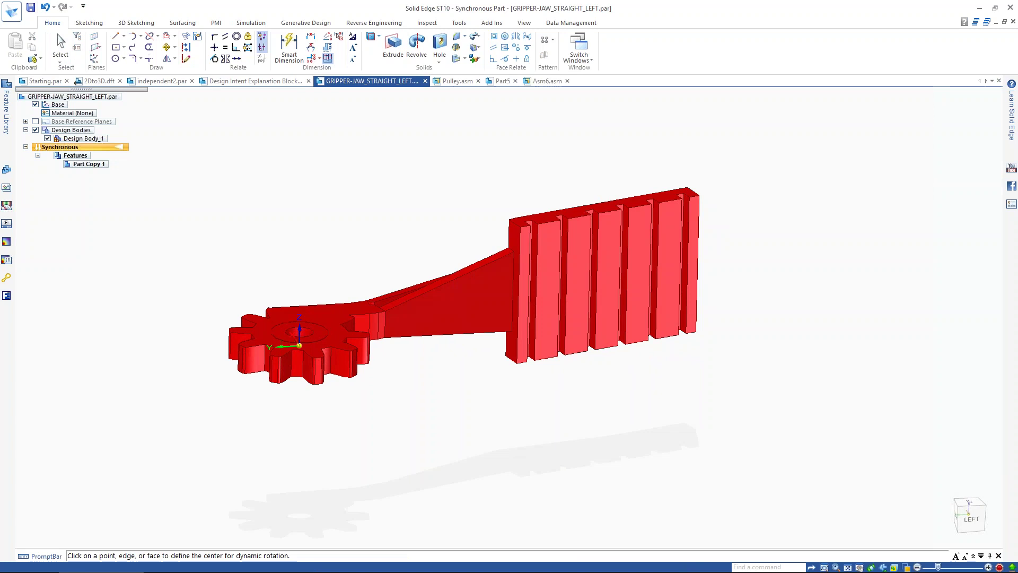
pyautogui.moveTo(429, 228); pyautogui.dragTo(450, 313, button='middle')
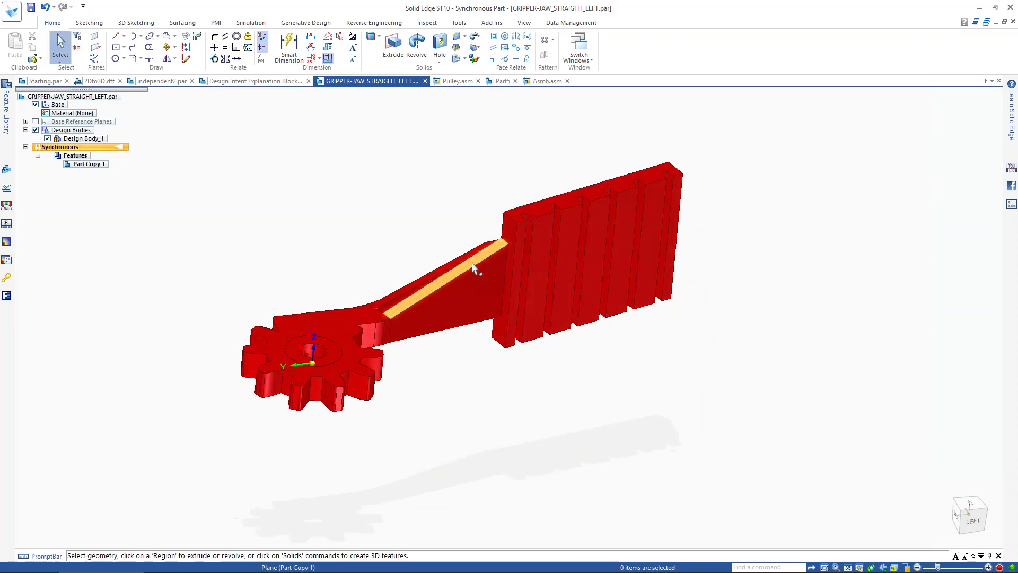
# Step: Rotate the arm's sloped face about its gear-end edge up to the toothed section's upper corner and undo both face edits
pyautogui.click(462, 263)
pyautogui.scroll(2, 399, 313)
pyautogui.scroll(4, 387, 323)
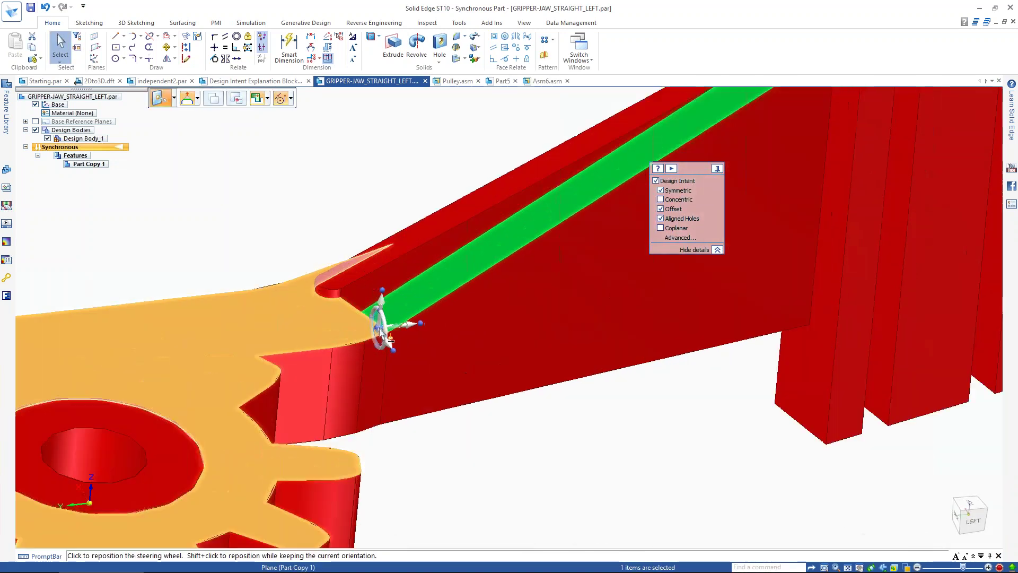
pyautogui.click(379, 340)
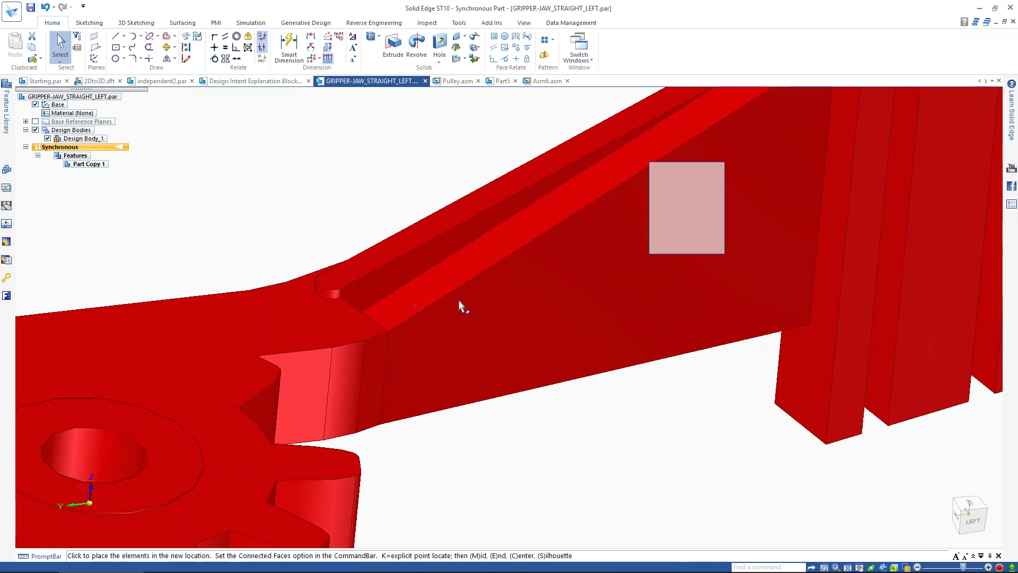
pyautogui.scroll(-4, 392, 323)
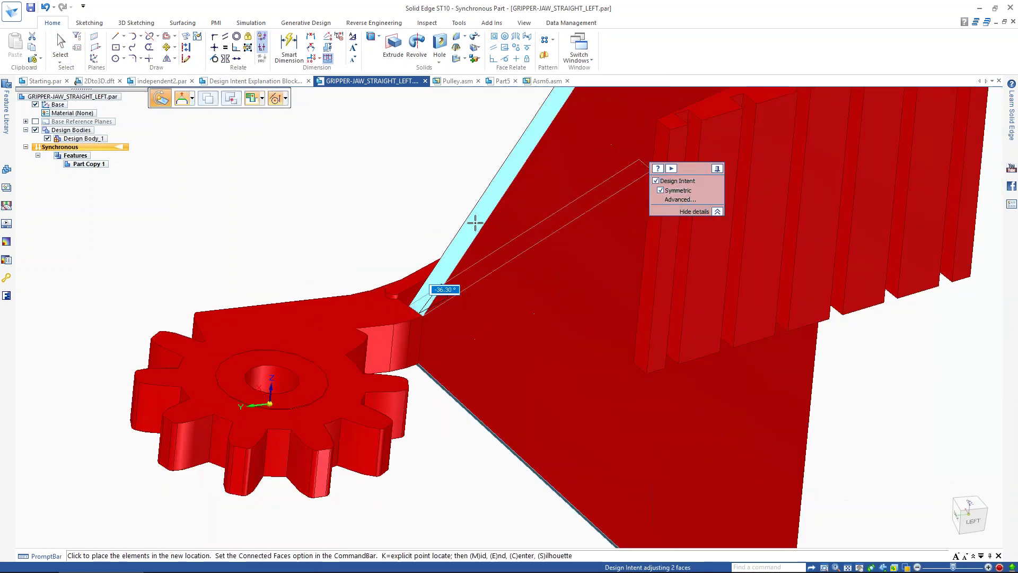
pyautogui.scroll(2, 491, 226)
pyautogui.scroll(-4, 494, 228)
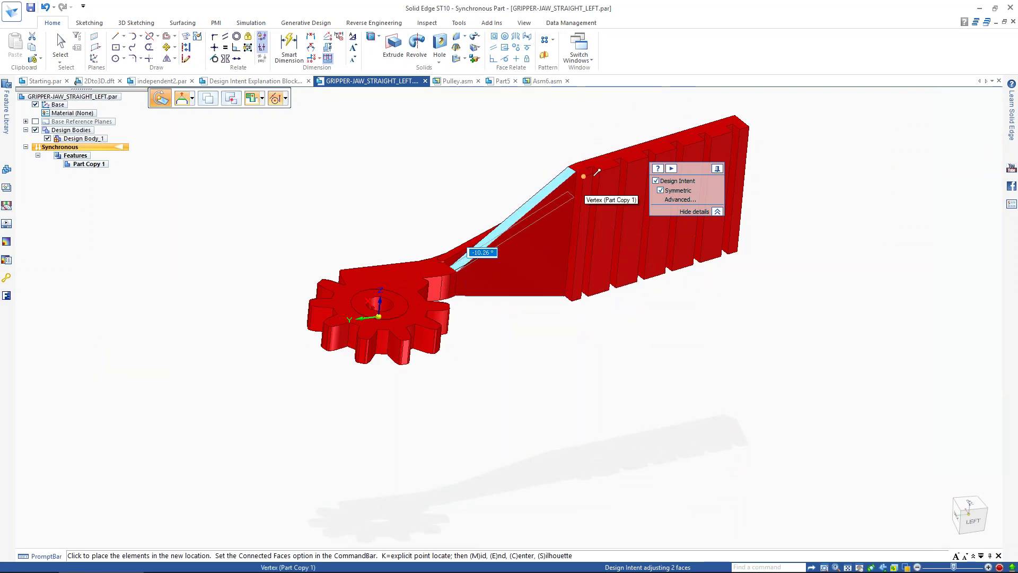
pyautogui.click(598, 171)
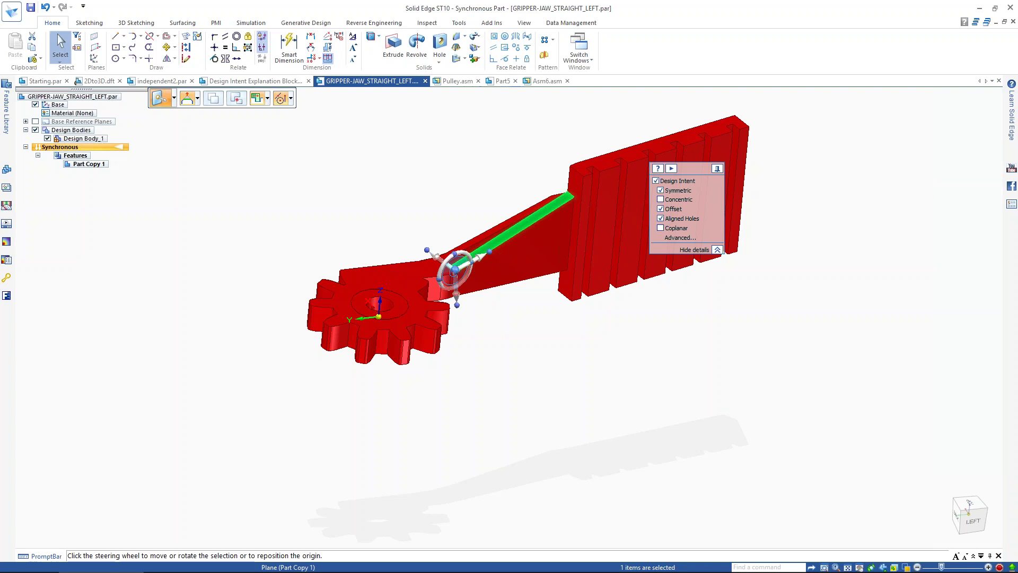
pyautogui.hotkey('ctrl', 'z')
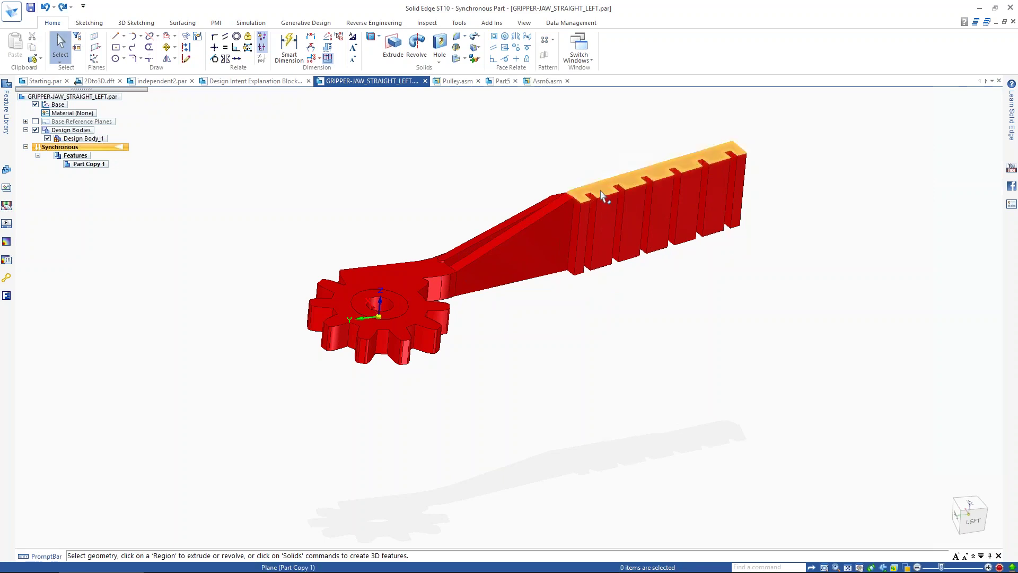
# Step: Try moving the toothed section's upper face upward with the Connected Faces option set to Tip and to Lift
pyautogui.click(601, 173)
pyautogui.click(602, 169)
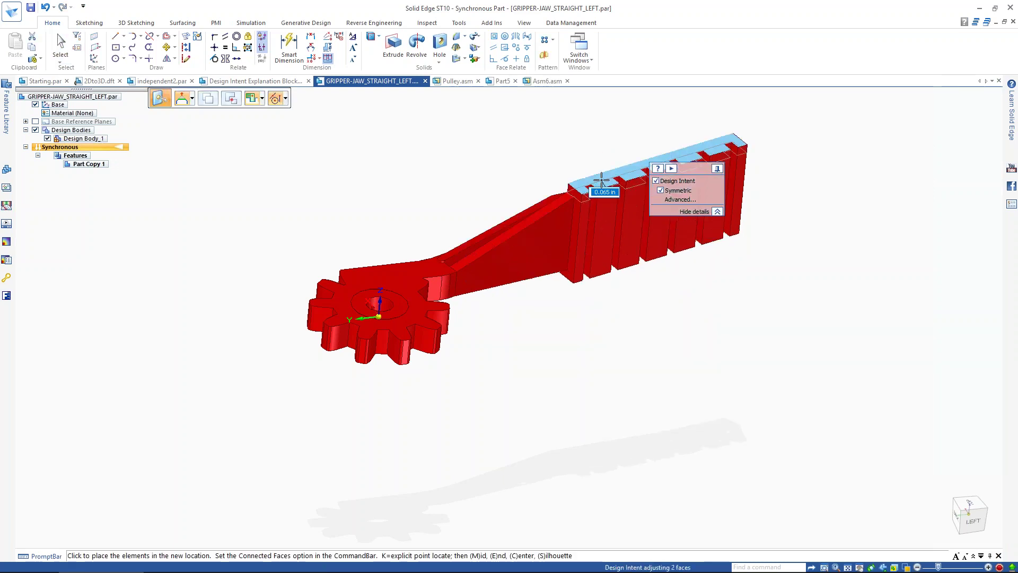
pyautogui.click(192, 99)
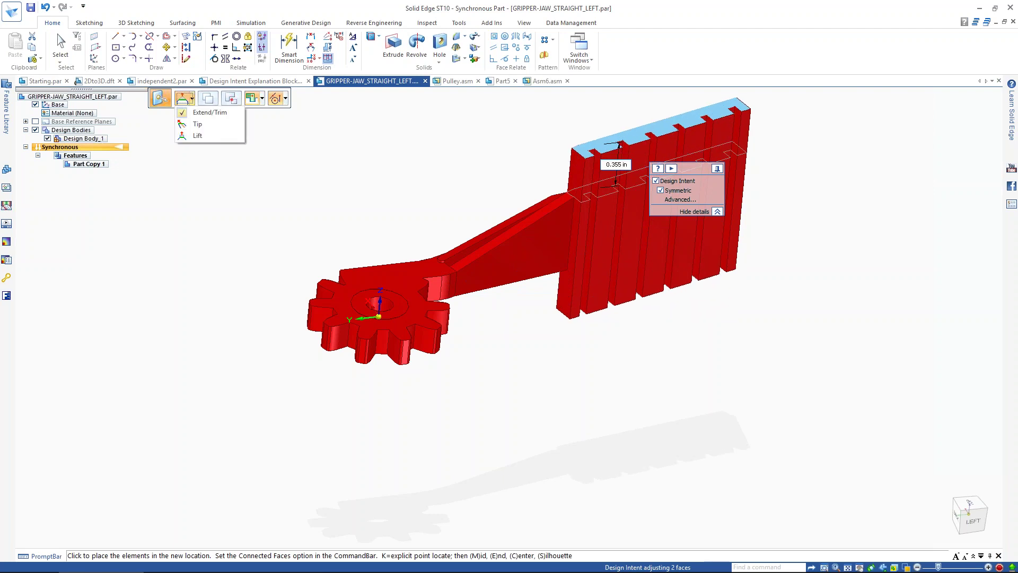
pyautogui.click(197, 124)
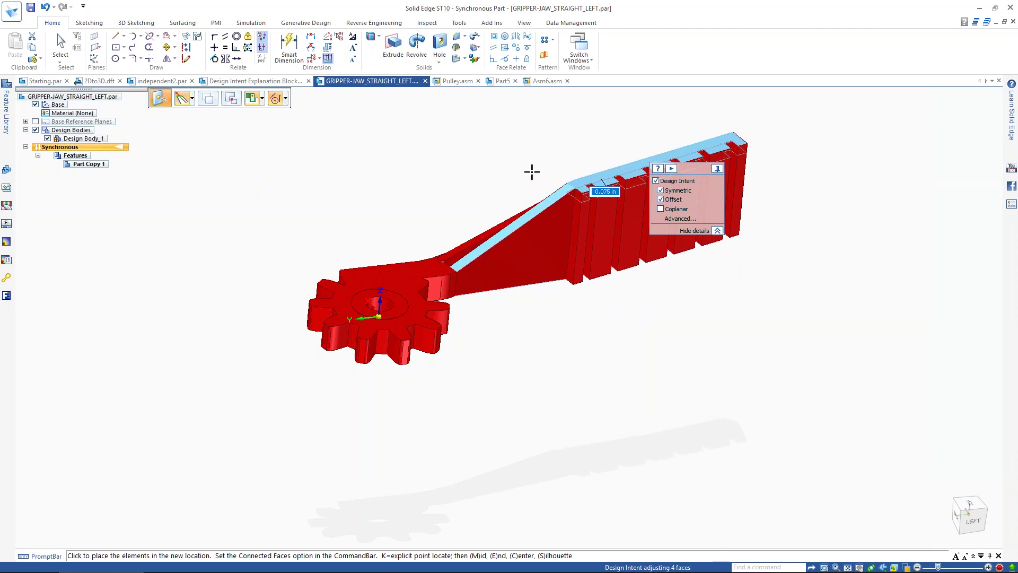
pyautogui.click(192, 98)
pyautogui.click(209, 133)
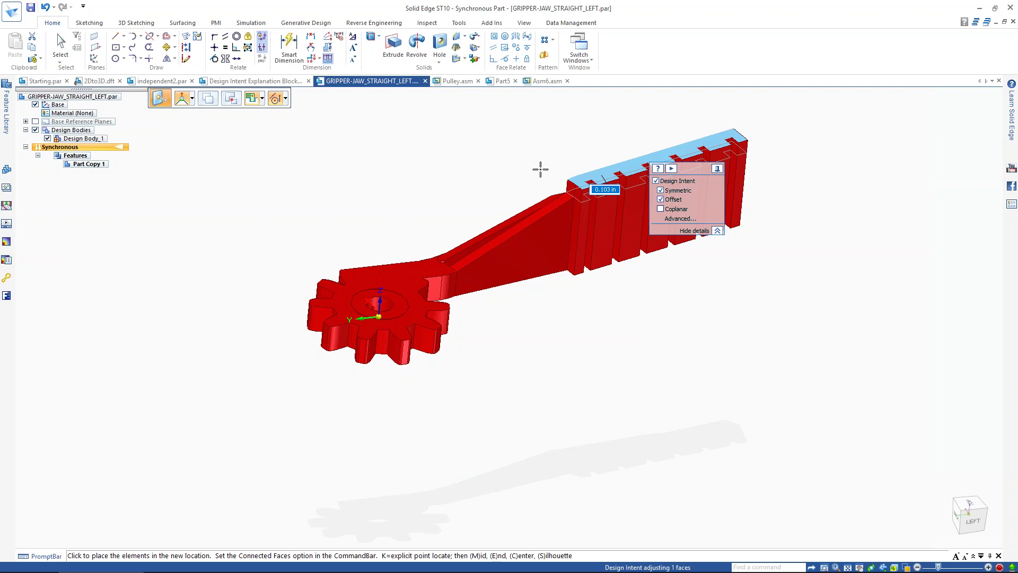
pyautogui.click(516, 172)
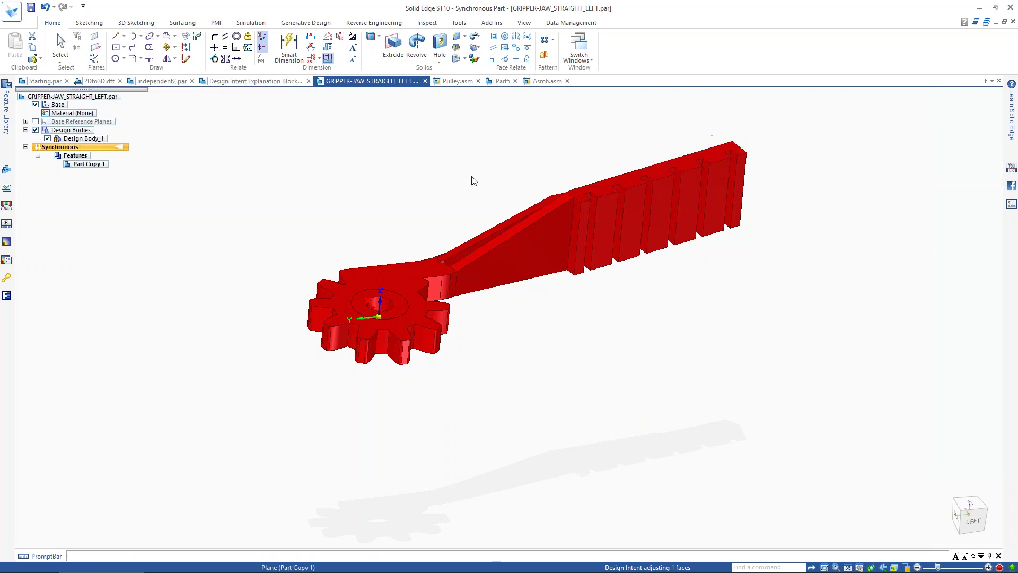
# Step: Recognize the grooves of the toothed section as a rectangular pattern, using the groove nearest the arm as master occurrence
pyautogui.keyDown('shift'); pyautogui.moveTo(481, 176); pyautogui.dragTo(443, 196, button='middle'); pyautogui.keyUp('shift')
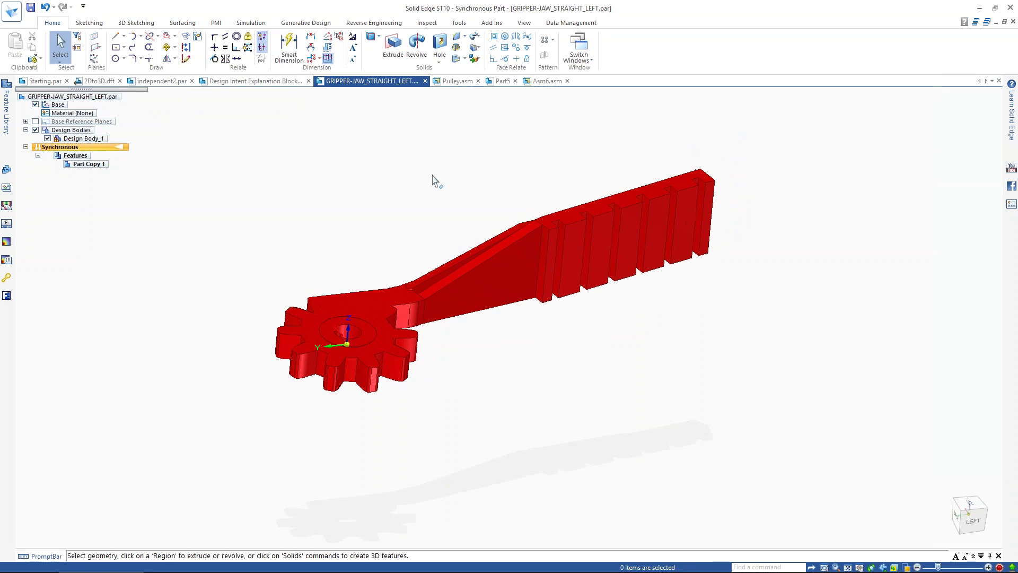
pyautogui.click(554, 42)
pyautogui.click(578, 116)
pyautogui.moveTo(559, 141); pyautogui.dragTo(532, 211, button='middle')
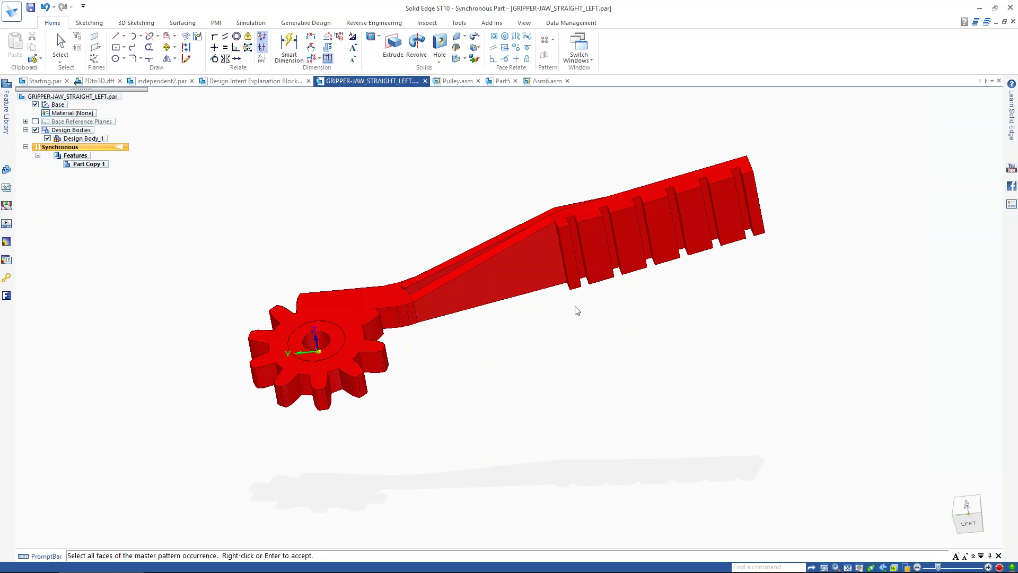
pyautogui.click(582, 249)
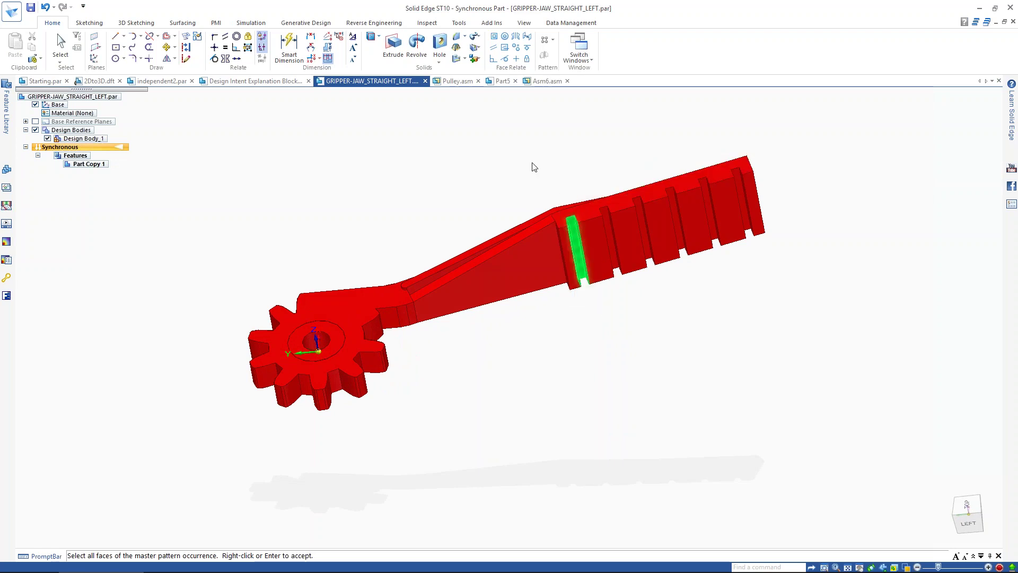
pyautogui.rightClick(488, 164)
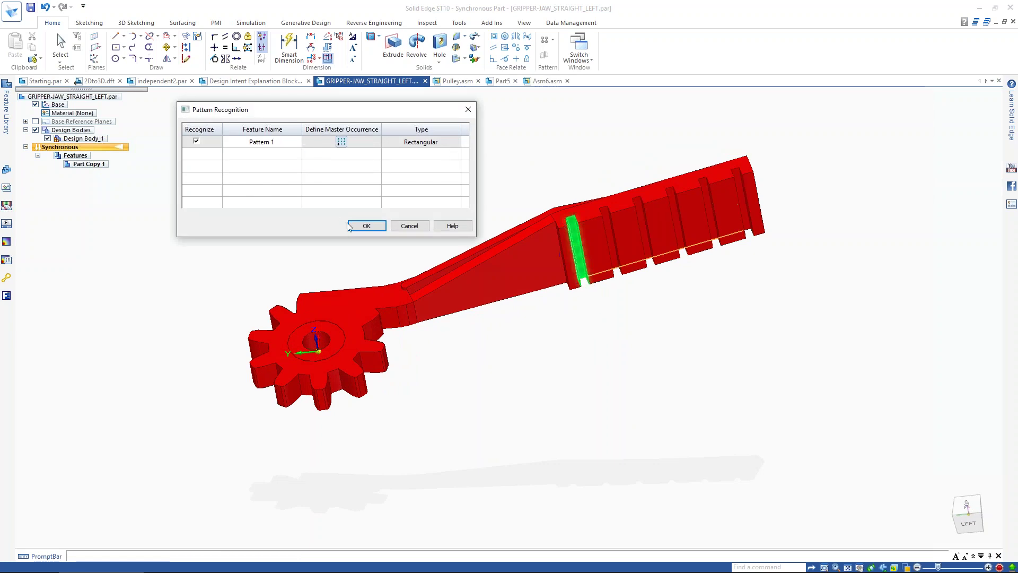
pyautogui.click(365, 226)
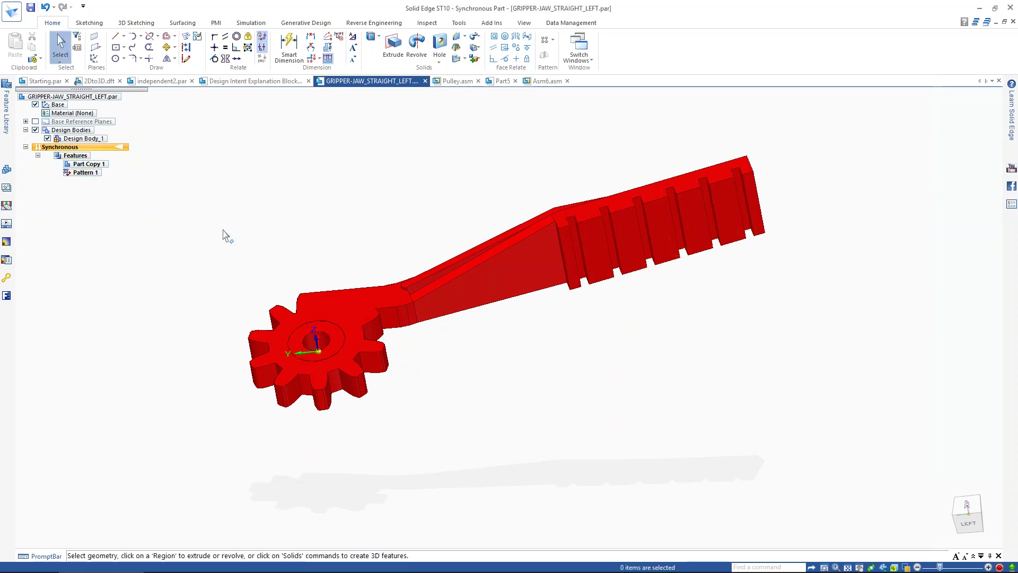
# Step: Recognize the gear teeth as a circular pattern from one tooth and inspect the resulting pattern feature
pyautogui.click(554, 41)
pyautogui.click(565, 52)
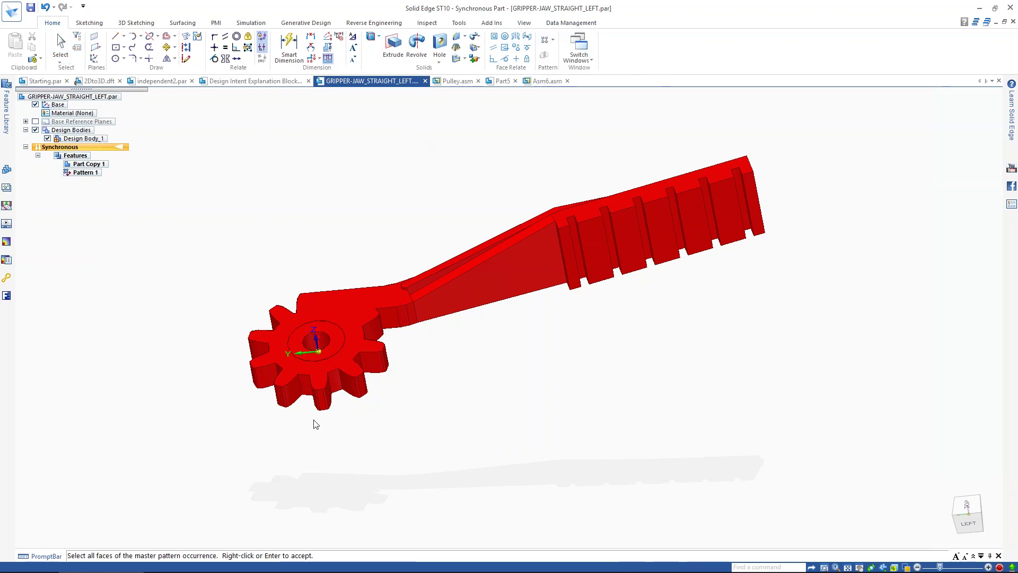
pyautogui.click(322, 401)
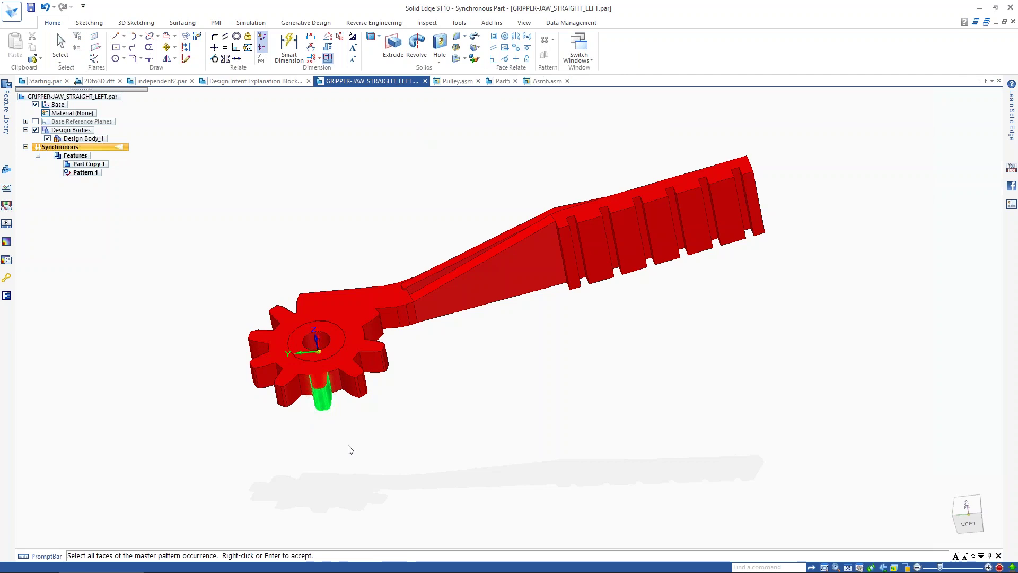
pyautogui.rightClick(380, 428)
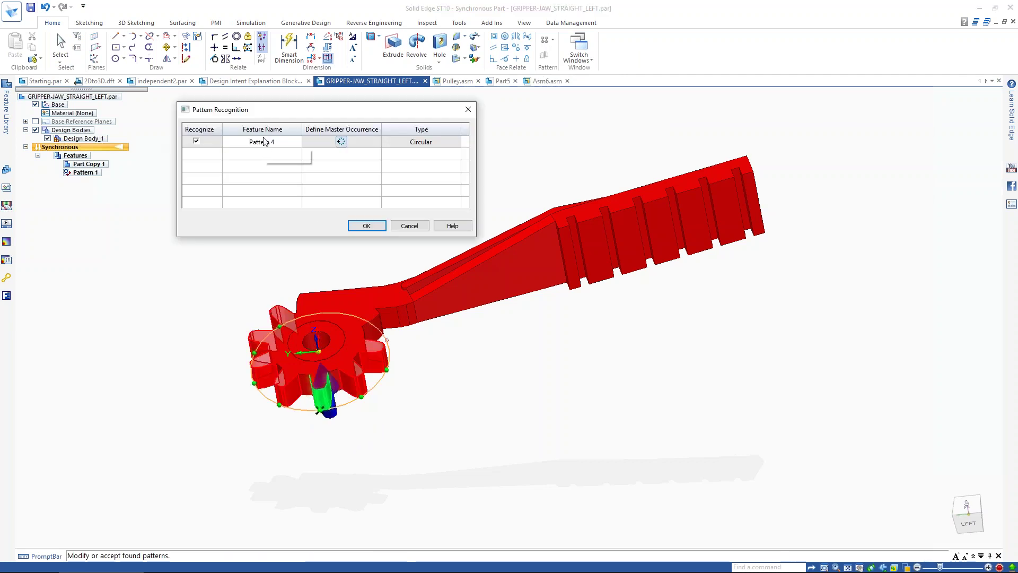
pyautogui.click(363, 225)
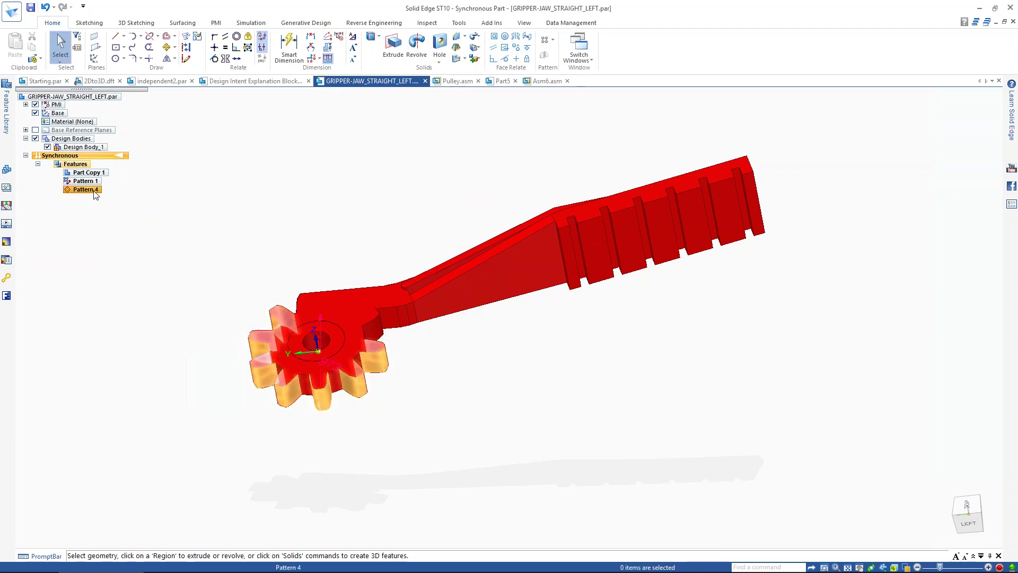
pyautogui.click(91, 190)
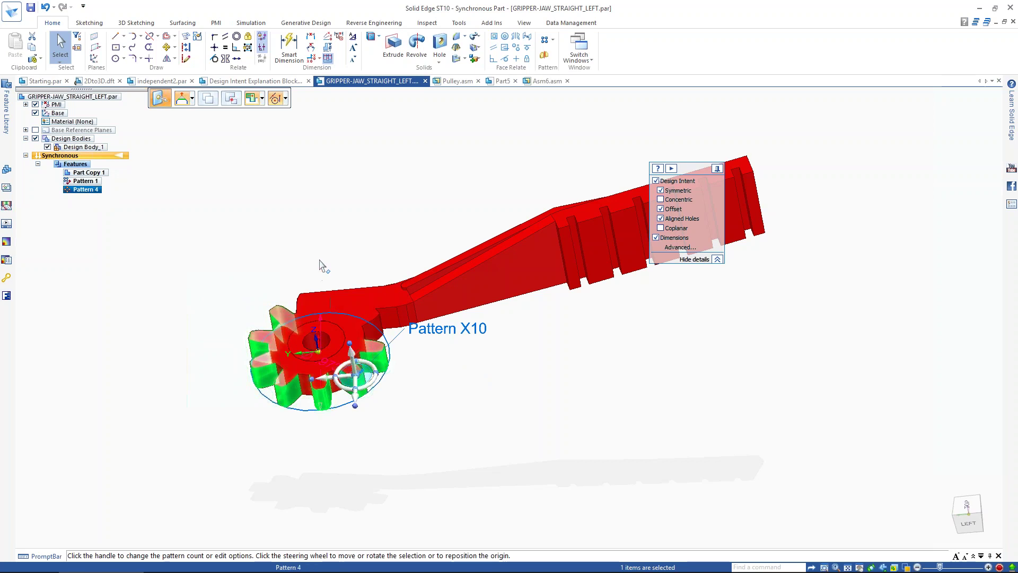
pyautogui.click(227, 229)
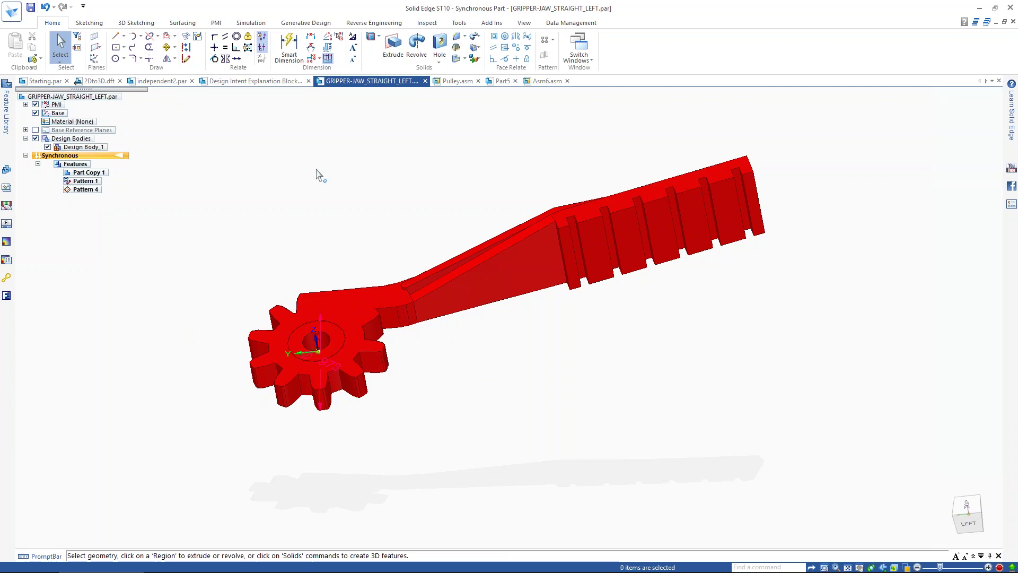
# Step: Switch to the Pulley.asm assembly and open the toothed pulley wheel for in-place editing
pyautogui.click(448, 83)
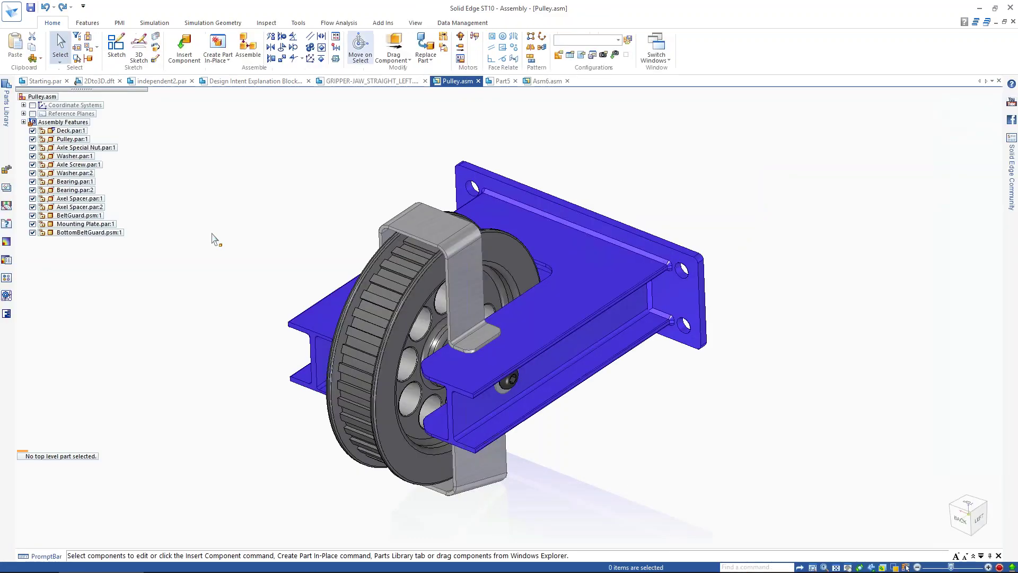
pyautogui.moveTo(291, 191)
pyautogui.mouseDown(button='middle')
pyautogui.moveTo(314, 177)
pyautogui.moveTo(273, 184)
pyautogui.mouseUp(button='middle')
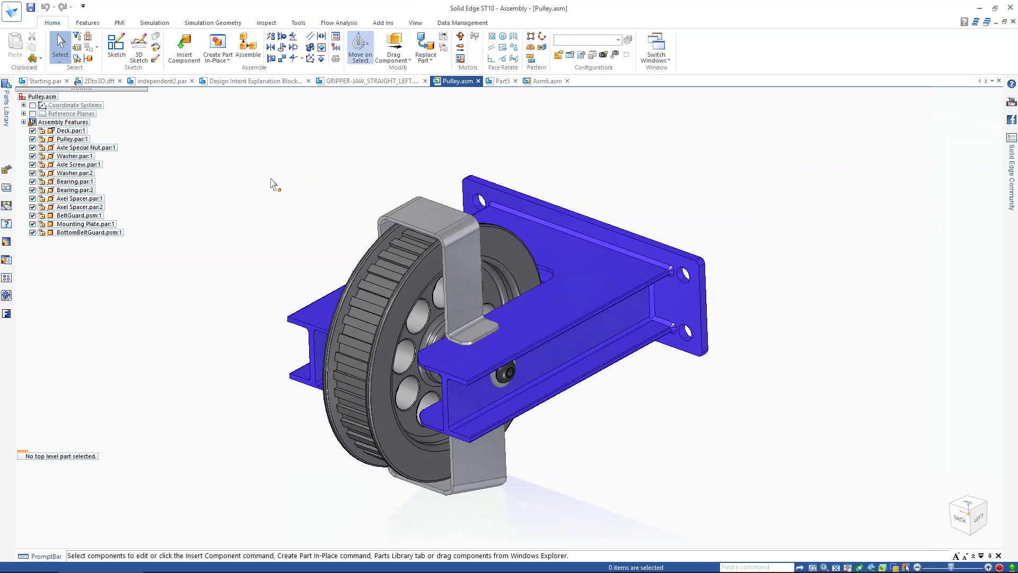
pyautogui.click(354, 289)
pyautogui.click(157, 123)
pyautogui.click(161, 97)
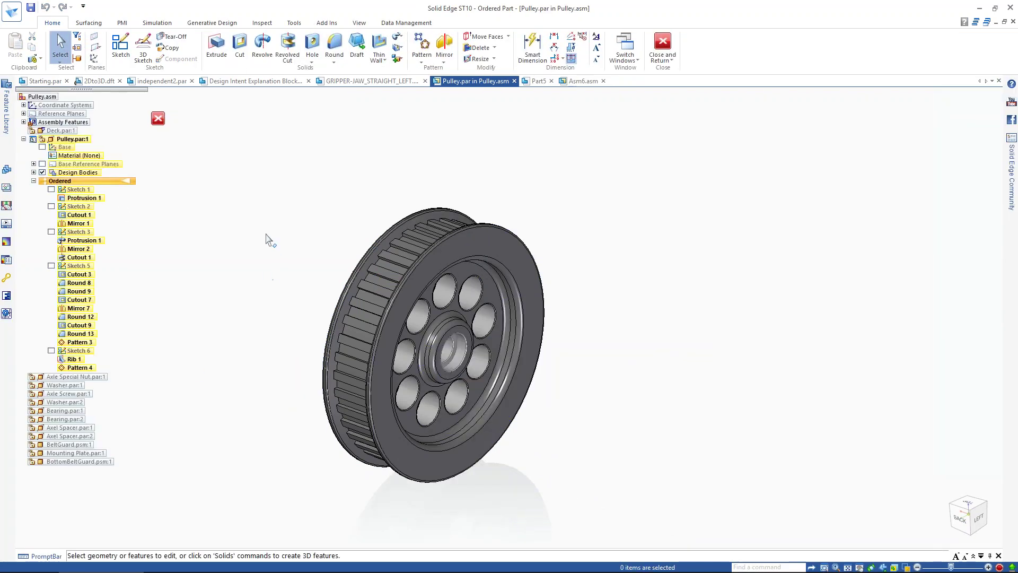
# Step: Convert the pulley's ordered features through Pattern 4 to synchronous features
pyautogui.moveTo(276, 240); pyautogui.dragTo(414, 268, button='middle')
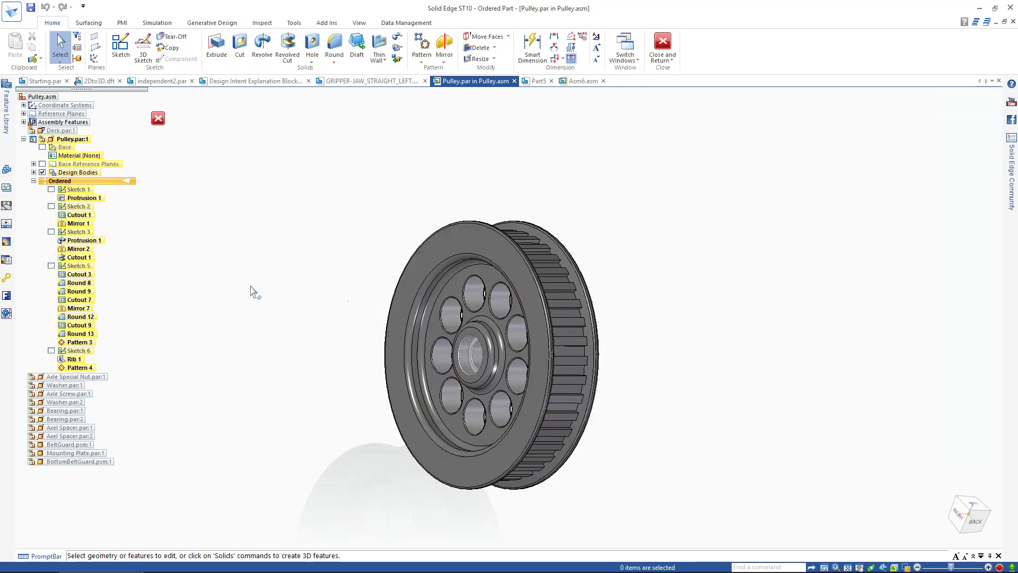
pyautogui.click(89, 368)
pyautogui.rightClick(90, 368)
pyautogui.click(139, 358)
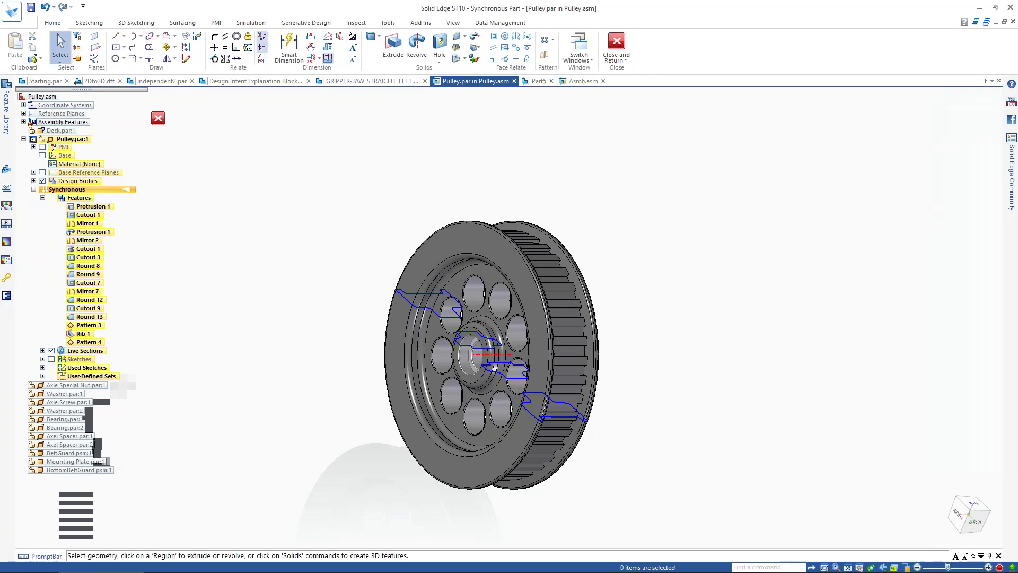
# Step: Move the pulley's outer flange, web and hub faces outward by 10 mm with the Symmetric and Coplanar design intent enabled
pyautogui.moveTo(286, 215); pyautogui.dragTo(392, 254, button='middle')
pyautogui.click(399, 257)
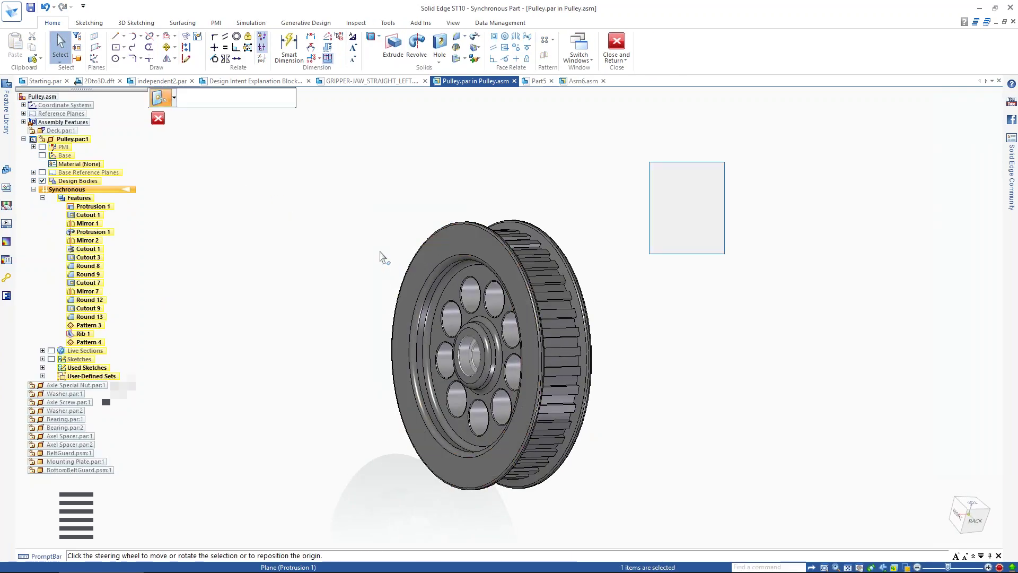
pyautogui.scroll(2, 465, 341)
pyautogui.scroll(2, 464, 341)
pyautogui.keyDown('ctrl'); pyautogui.click(469, 349); pyautogui.keyUp('ctrl')
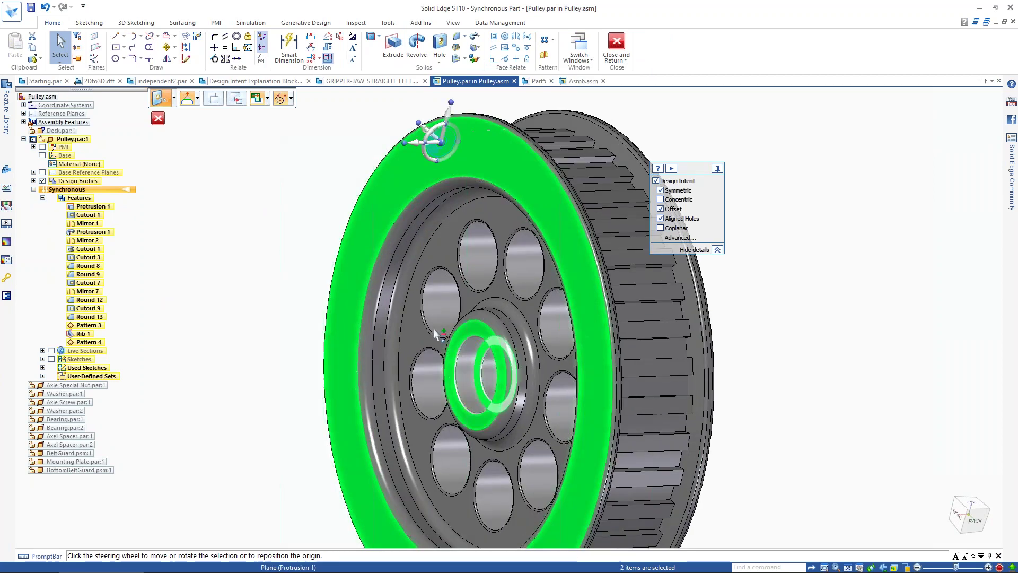
pyautogui.keyDown('ctrl'); pyautogui.click(427, 302); pyautogui.keyUp('ctrl')
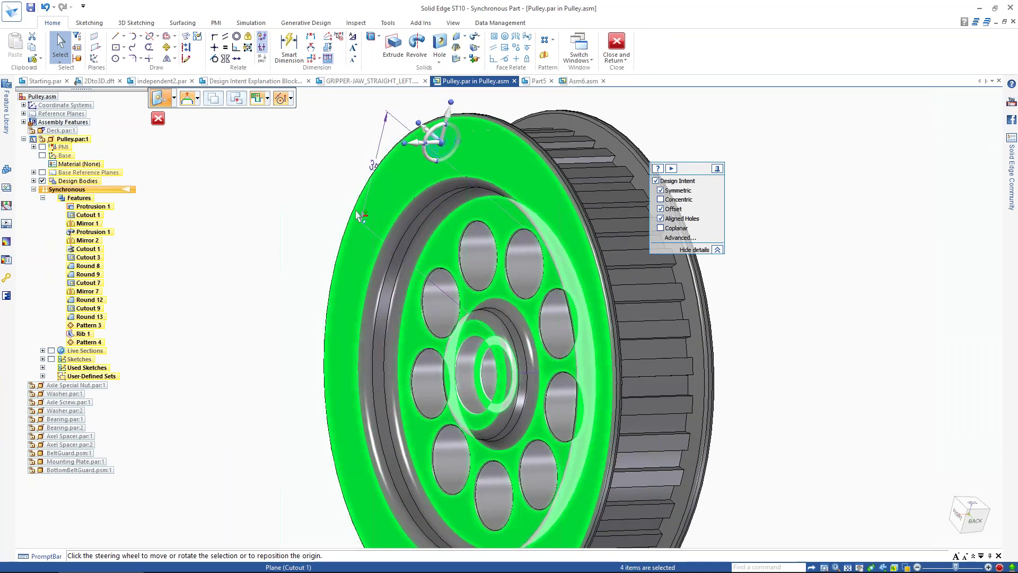
pyautogui.scroll(-3, 326, 186)
pyautogui.click(416, 141)
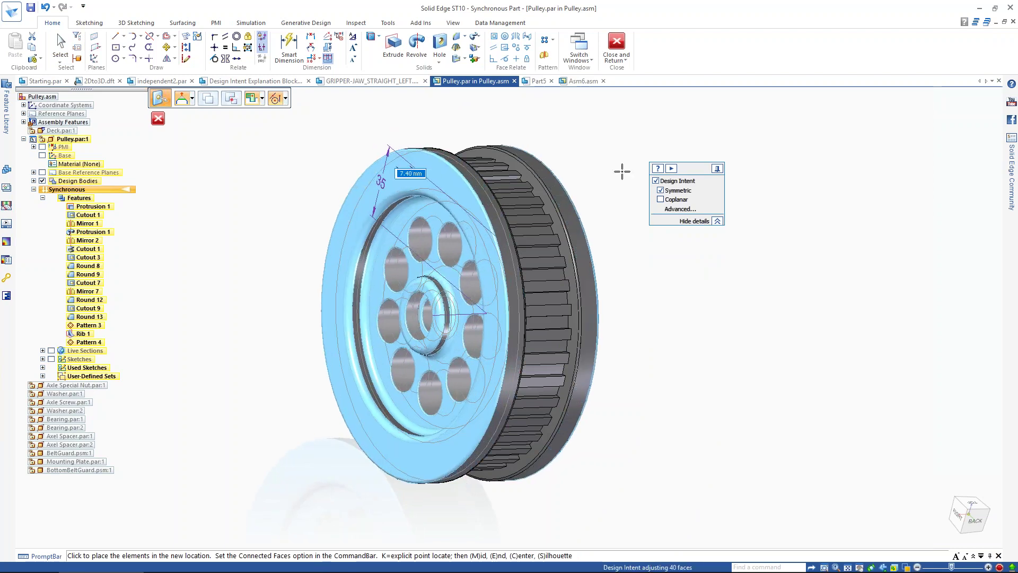
pyautogui.click(661, 199)
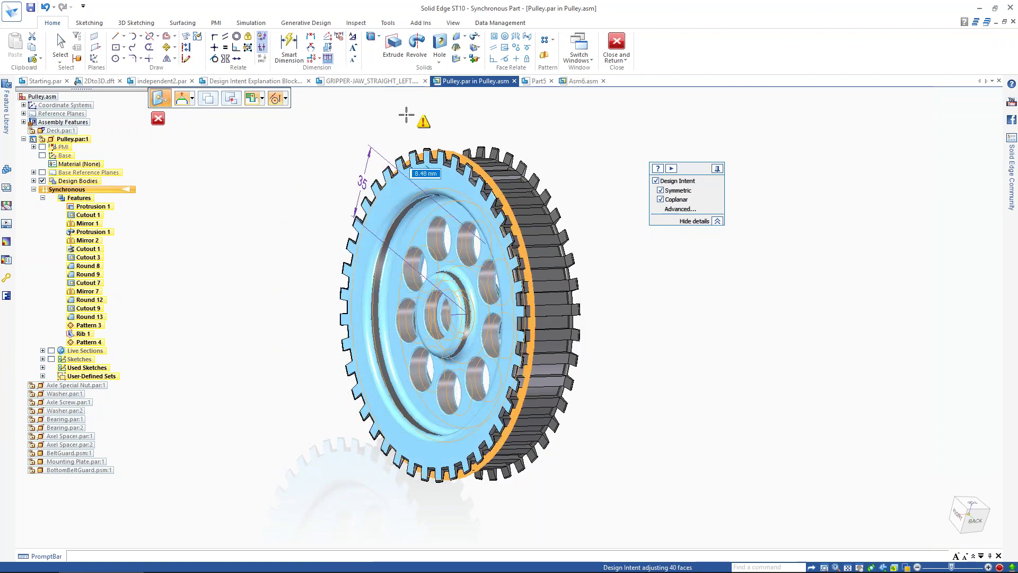
pyautogui.write('10')
pyautogui.press('Return')
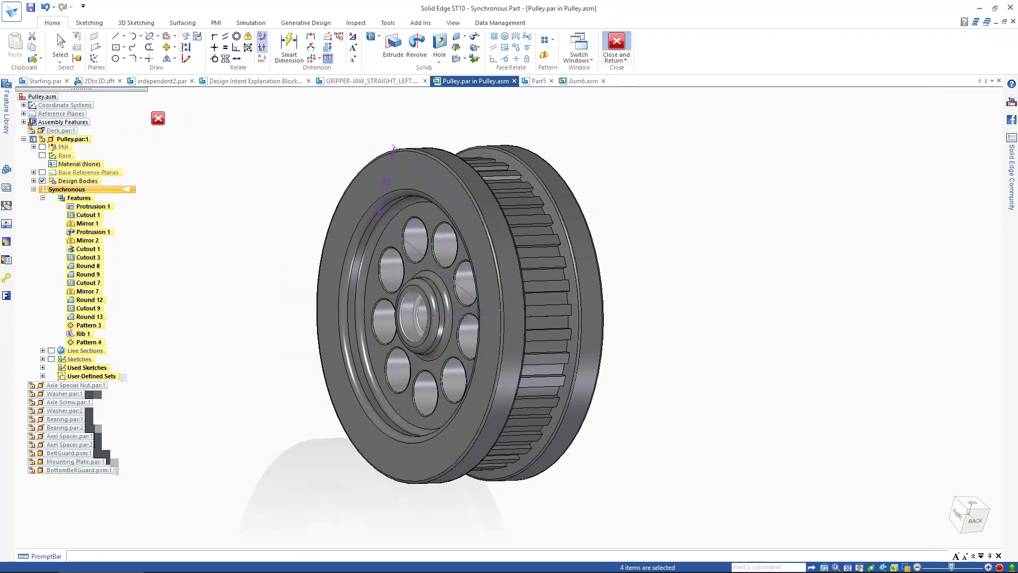
# Step: Finish the in-place edit, return to the pulley assembly and hide Pulley.par:1
pyautogui.click(617, 43)
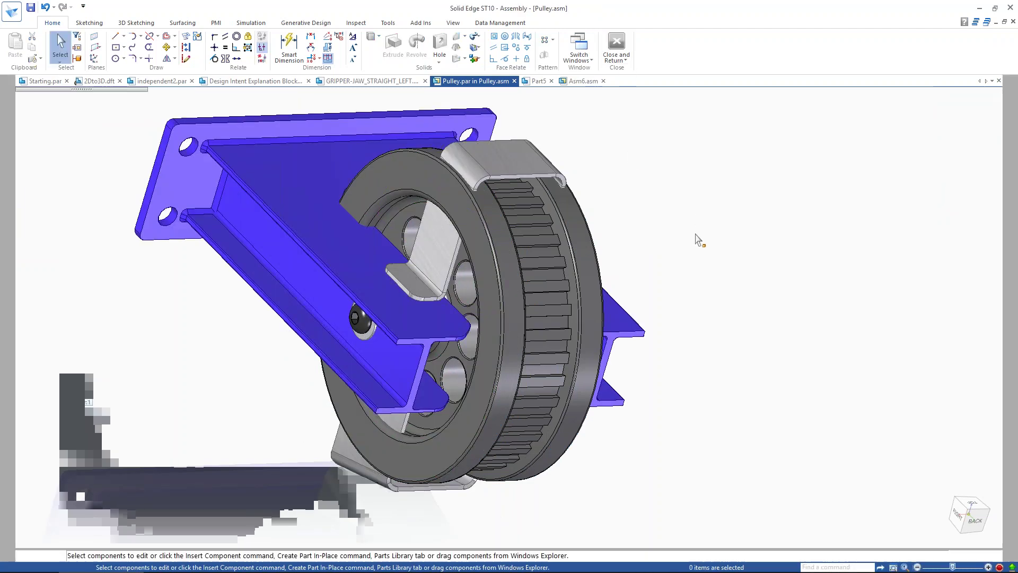
pyautogui.moveTo(698, 239); pyautogui.dragTo(636, 205, button='middle')
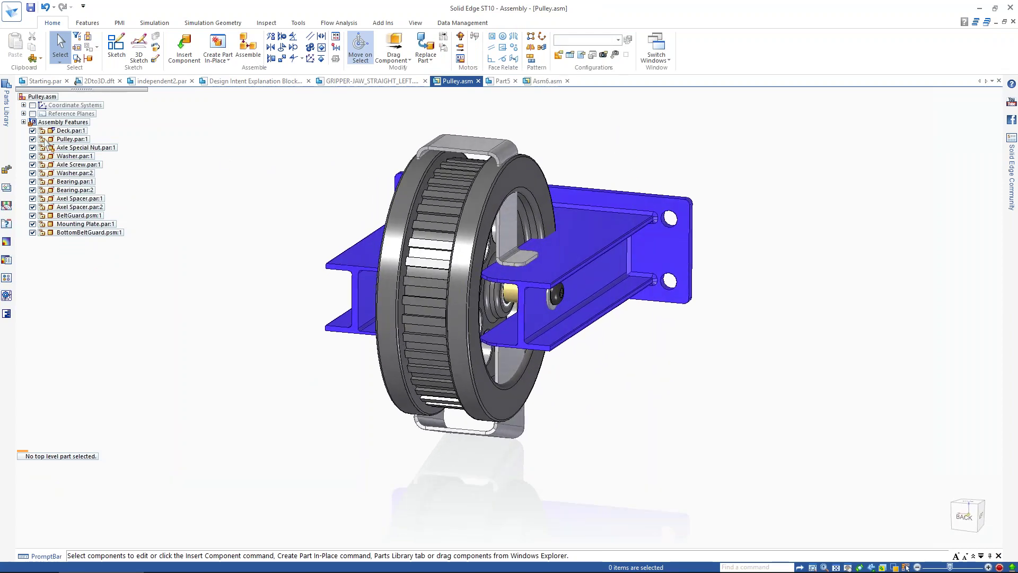
pyautogui.click(33, 139)
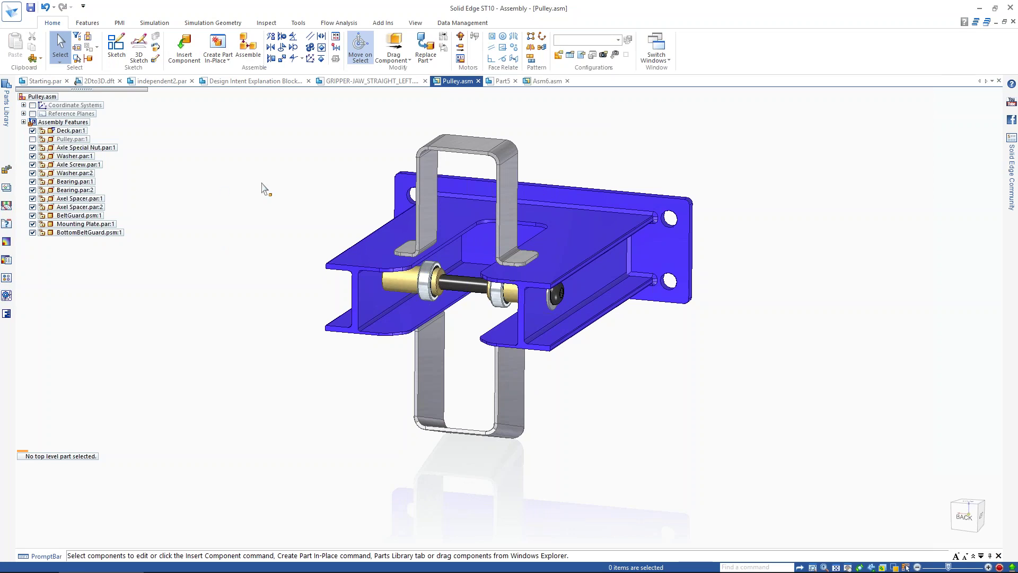
# Step: Select the deck's inner opening edge face and the leg and tab end faces on the same side of both belt guards
pyautogui.moveTo(274, 207); pyautogui.dragTo(523, 163, button='middle')
pyautogui.scroll(1, 612, 273)
pyautogui.scroll(3, 546, 325)
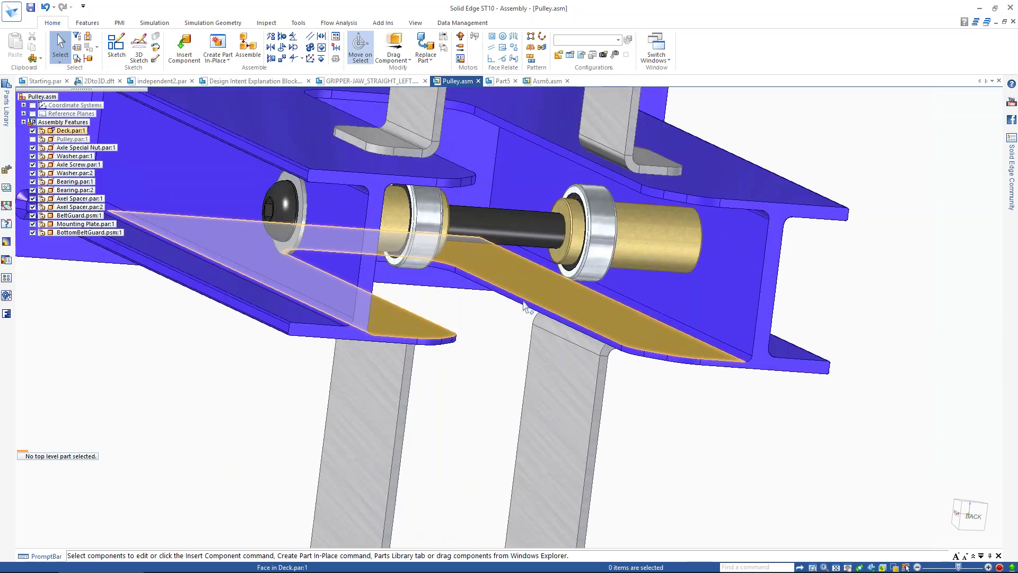
pyautogui.click(523, 306)
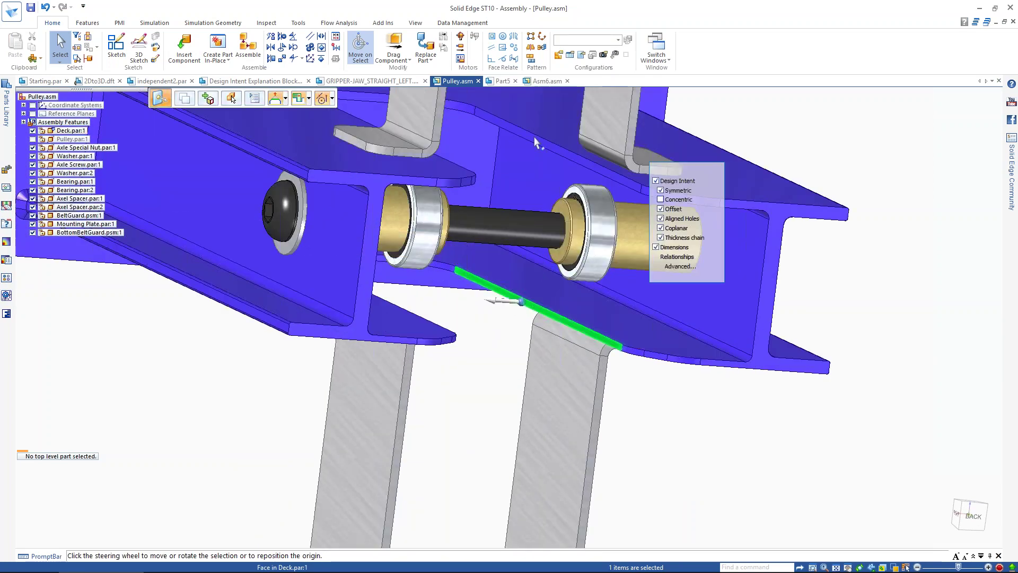
pyautogui.click(554, 398)
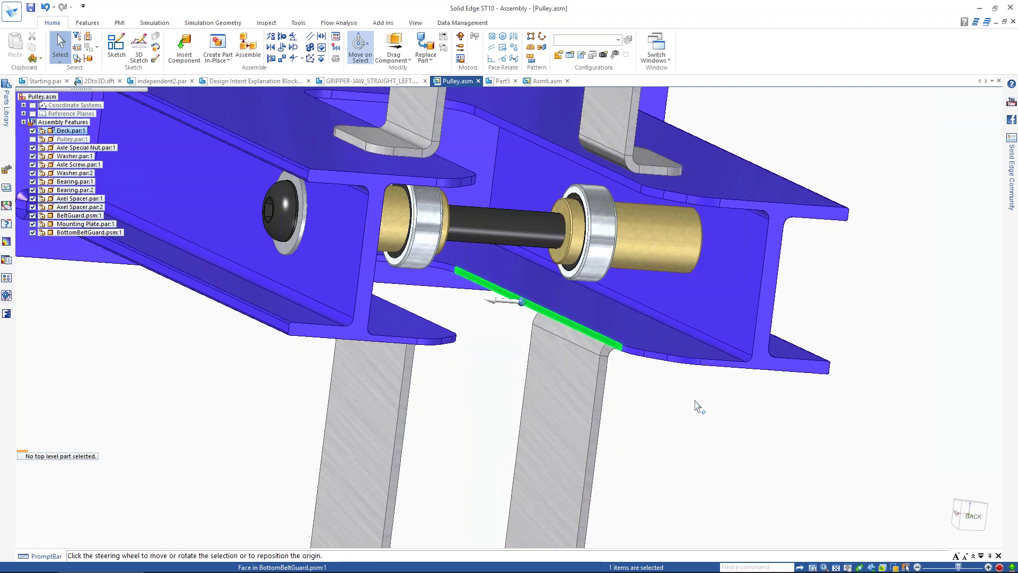
pyautogui.keyDown('ctrl'); pyautogui.click(562, 320); pyautogui.keyUp('ctrl')
pyautogui.moveTo(608, 386); pyautogui.dragTo(555, 352, button='middle')
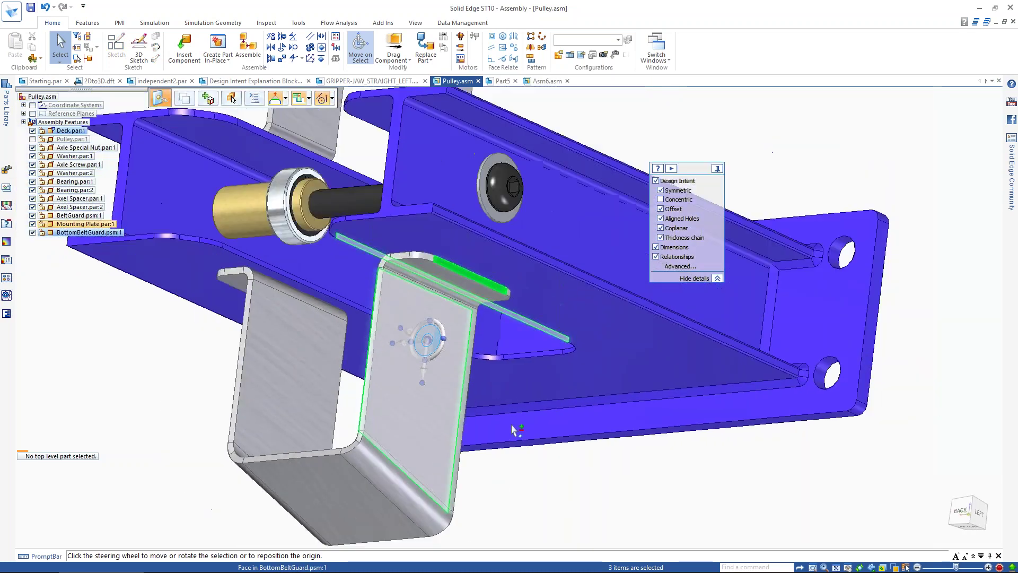
pyautogui.moveTo(514, 427); pyautogui.dragTo(496, 323, button='middle')
pyautogui.keyDown('ctrl'); pyautogui.click(495, 322); pyautogui.keyUp('ctrl')
pyautogui.keyDown('ctrl'); pyautogui.click(479, 236); pyautogui.keyUp('ctrl')
pyautogui.scroll(-5, 595, 211)
pyautogui.moveTo(397, 180); pyautogui.dragTo(609, 299, button='middle')
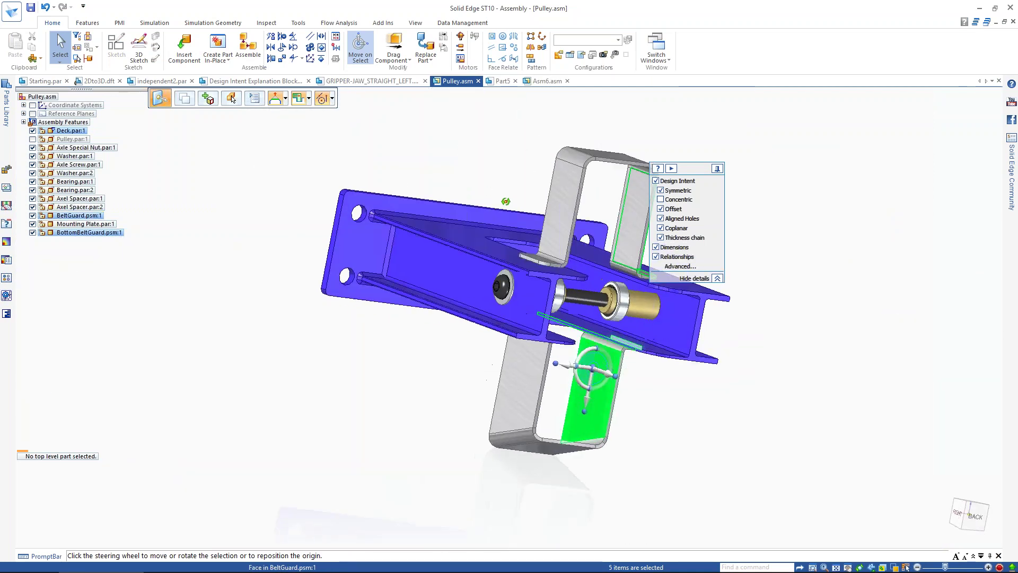
# Step: Add the end face of Axel Spacer.par:2 to the selected deck and guard faces and move them all outward symmetrically
pyautogui.scroll(3, 606, 298)
pyautogui.keyDown('ctrl'); pyautogui.click(606, 298); pyautogui.keyUp('ctrl')
pyautogui.scroll(4, 607, 295)
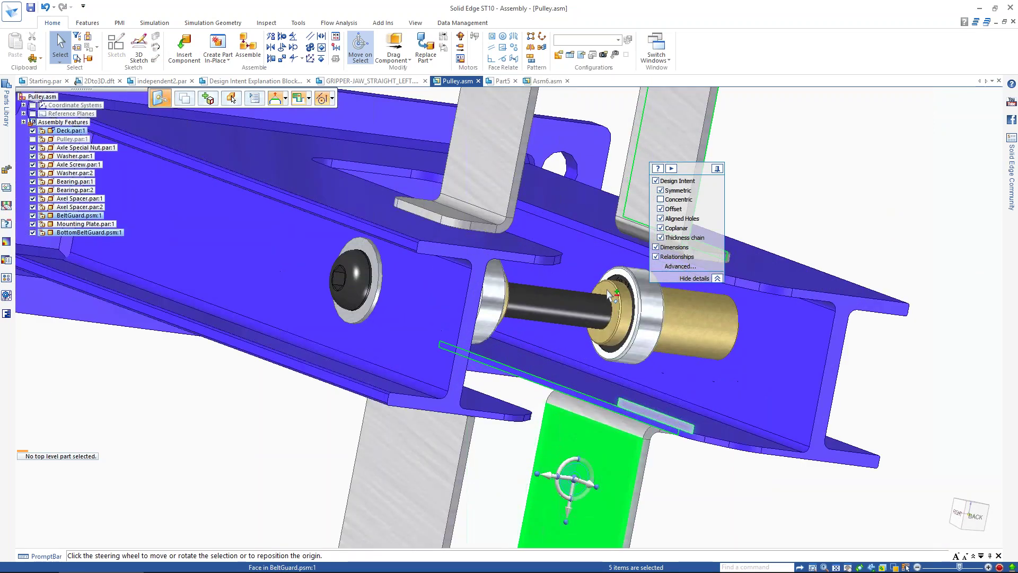
pyautogui.scroll(-5, 598, 259)
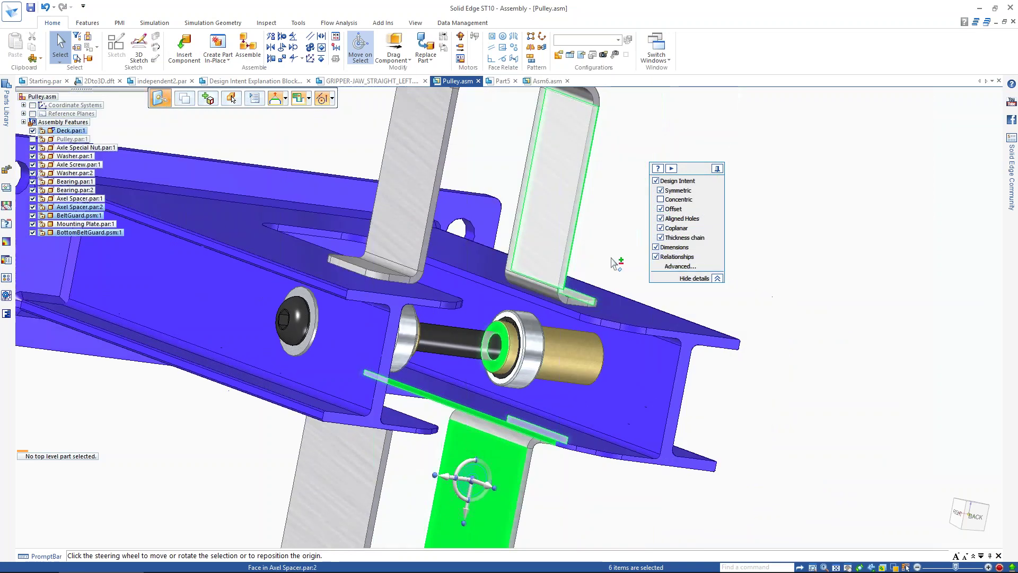
pyautogui.click(498, 411)
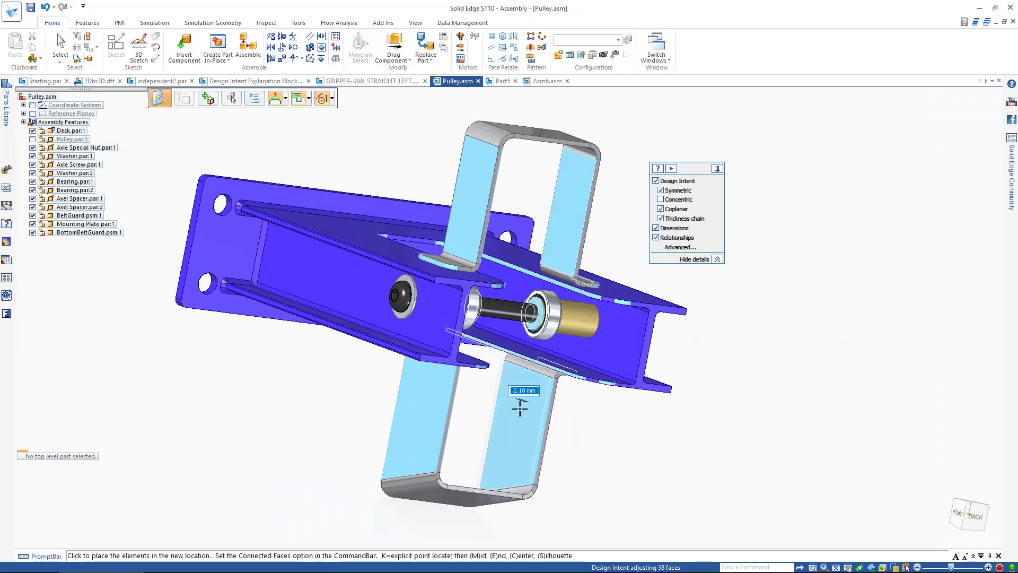
pyautogui.click(519, 407)
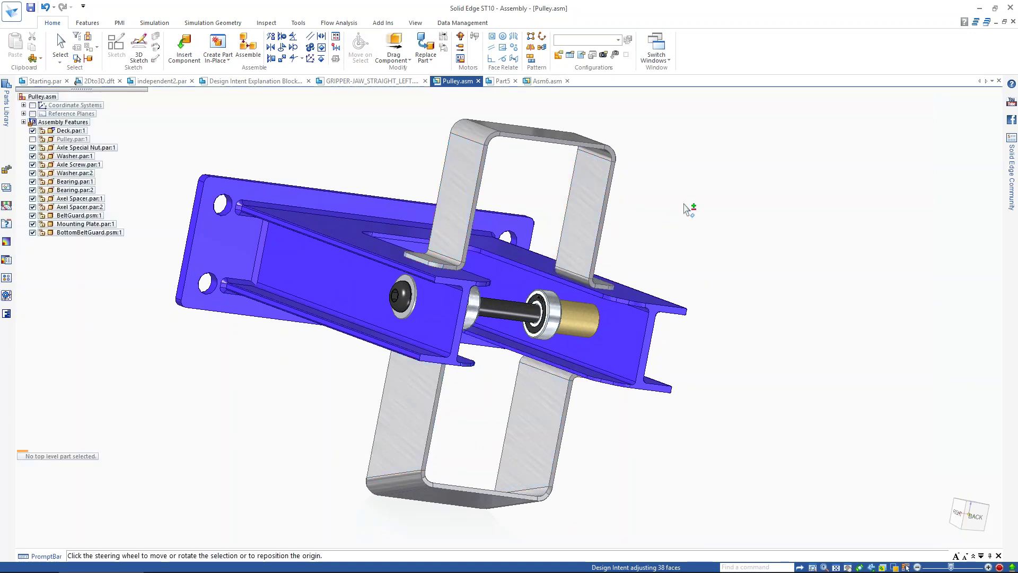
# Step: Clear the selection, restore the isometric view and show Pulley.par:1 again in the widened assembly
pyautogui.click(364, 132)
pyautogui.hotkey('ctrl', 'i')
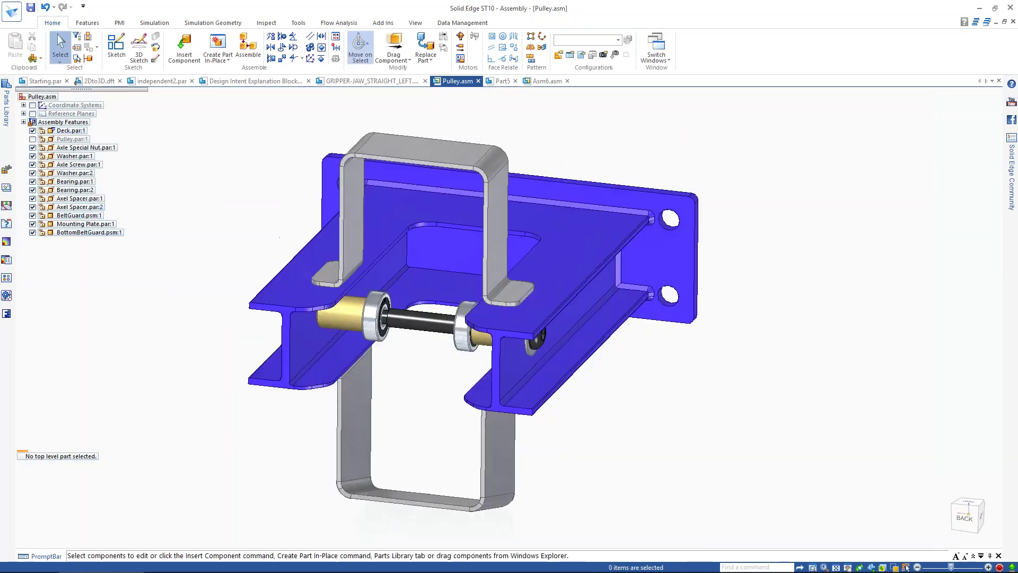
pyautogui.click(33, 139)
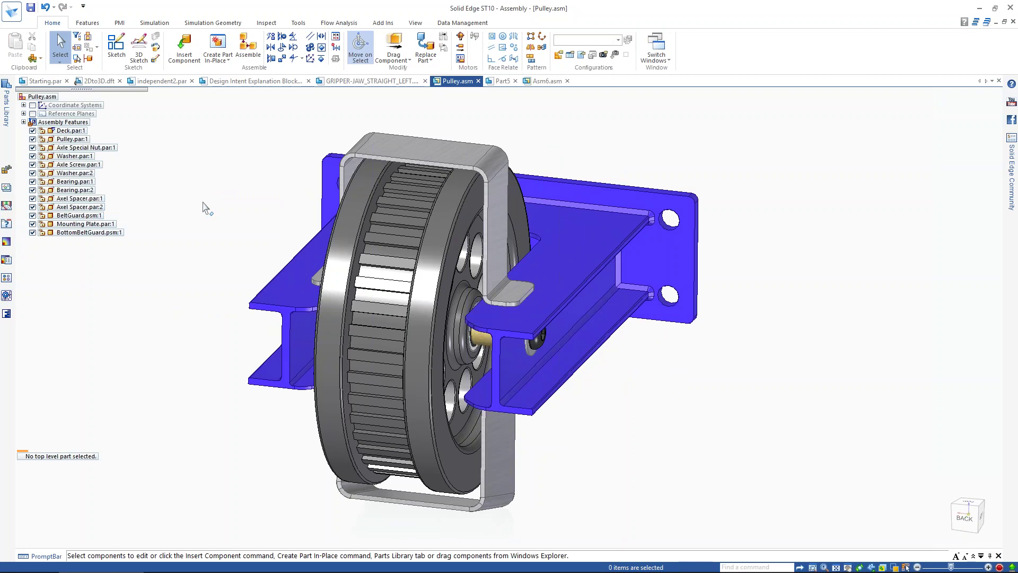
pyautogui.moveTo(231, 201)
pyautogui.mouseDown(button='middle')
pyautogui.moveTo(234, 181)
pyautogui.moveTo(212, 194)
pyautogui.mouseUp(button='middle')
pyautogui.click(210, 556)
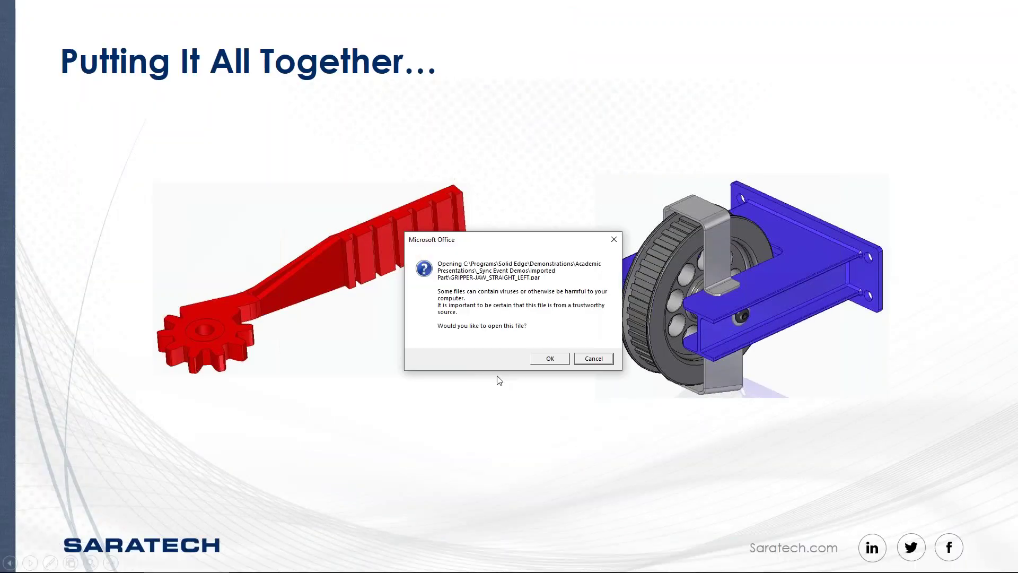
pyautogui.click(594, 358)
pyautogui.click(502, 370)
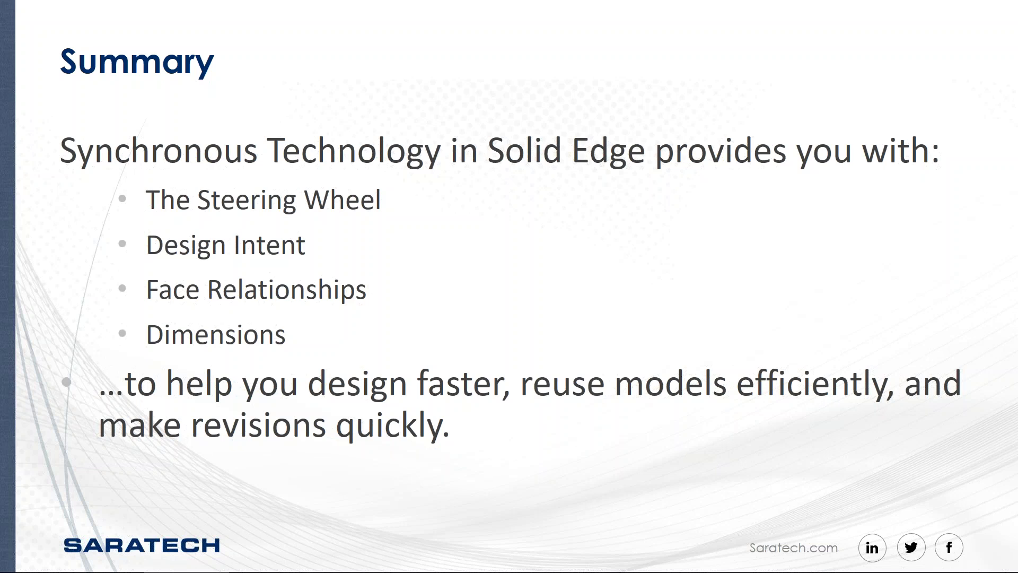
pyautogui.press('Right')
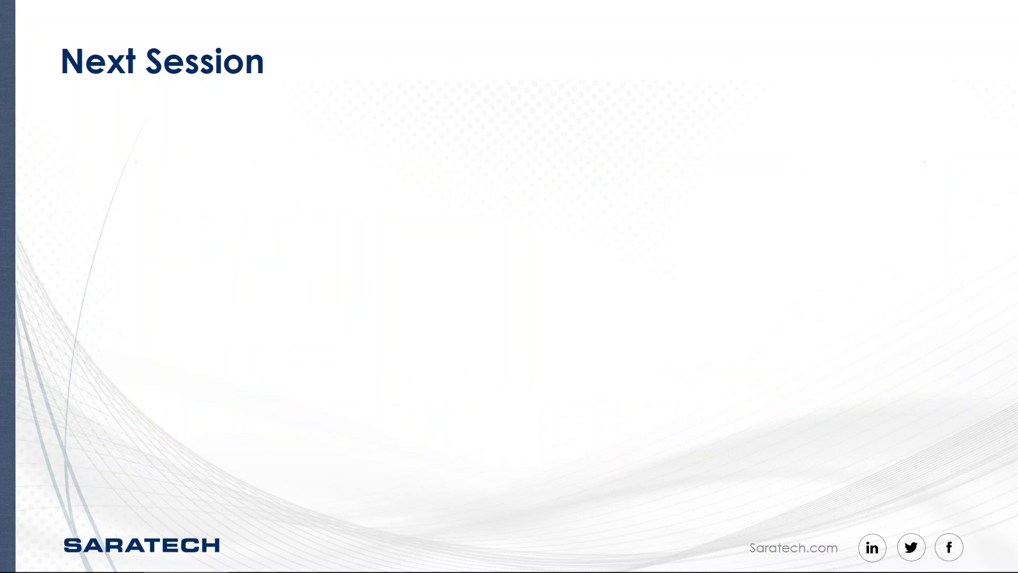
pyautogui.press('Right')
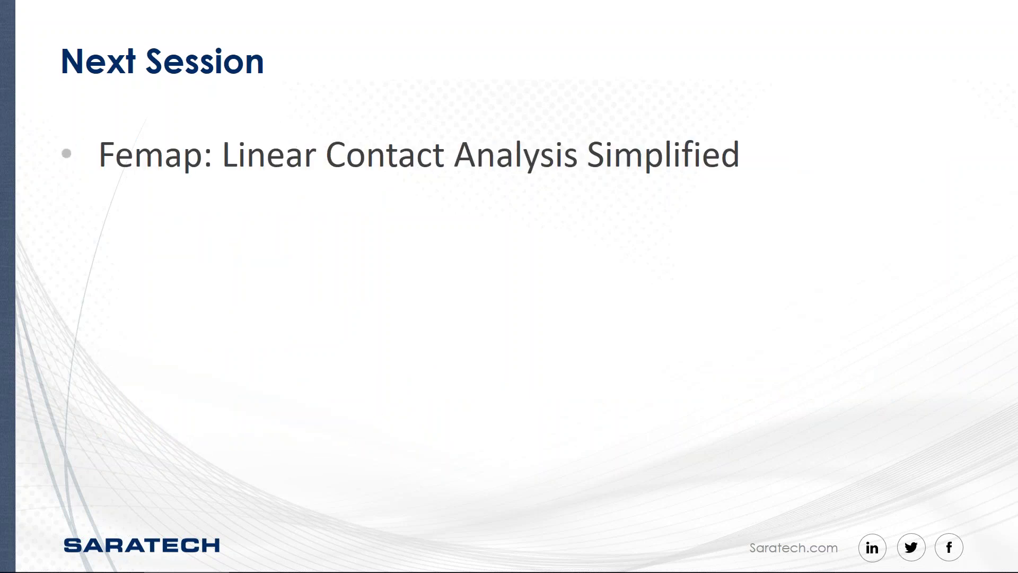
pyautogui.press('Right')
pyautogui.press('Right')
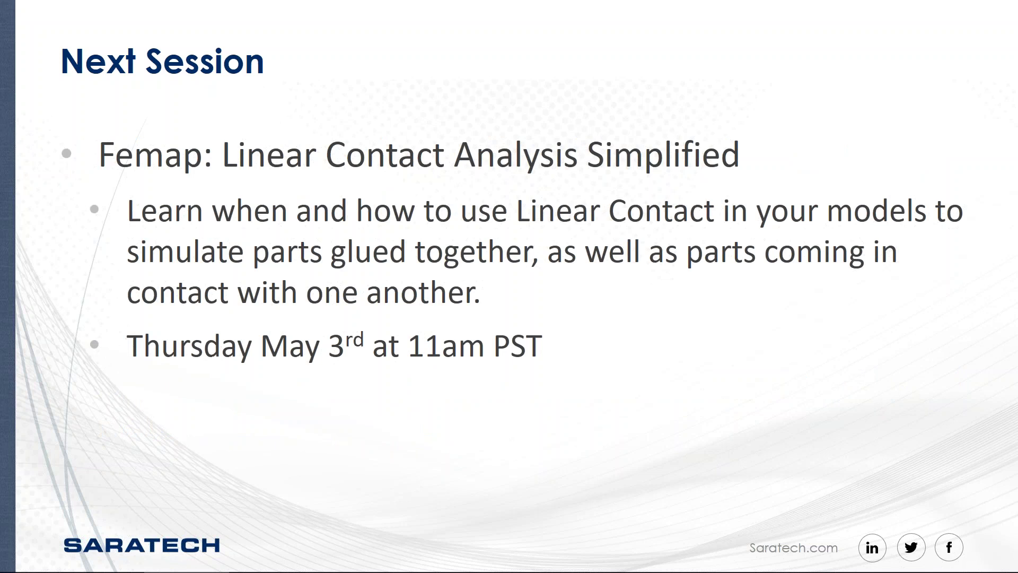